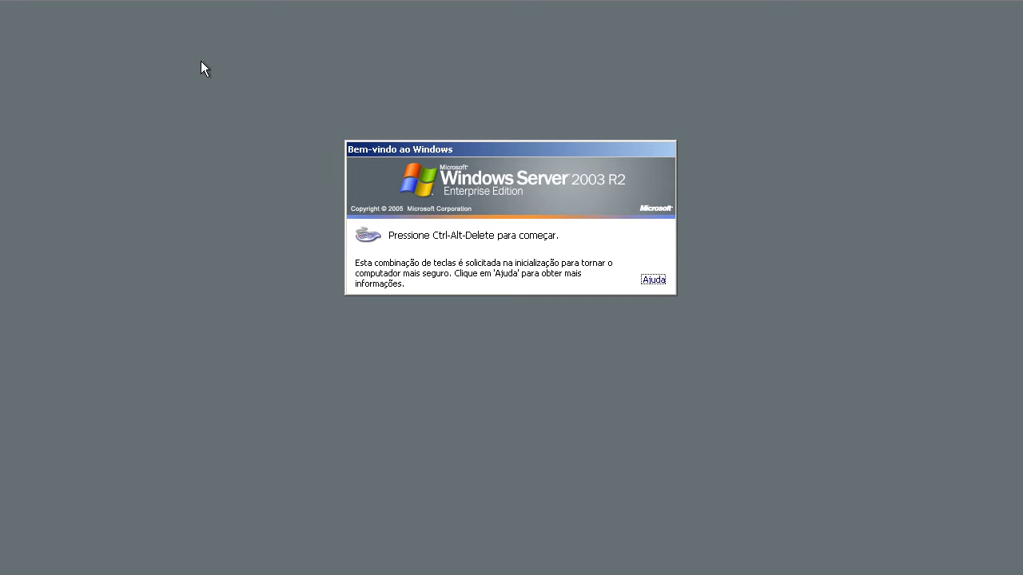
- Log on to Windows with the account password and minimize the Gerenciar o servidor window
{"action": "left_click", "coordinate": [172, 0]}
{"action": "mouse_move", "coordinate": [160, 12]}
{"action": "left_click", "coordinate": [288, 36]}
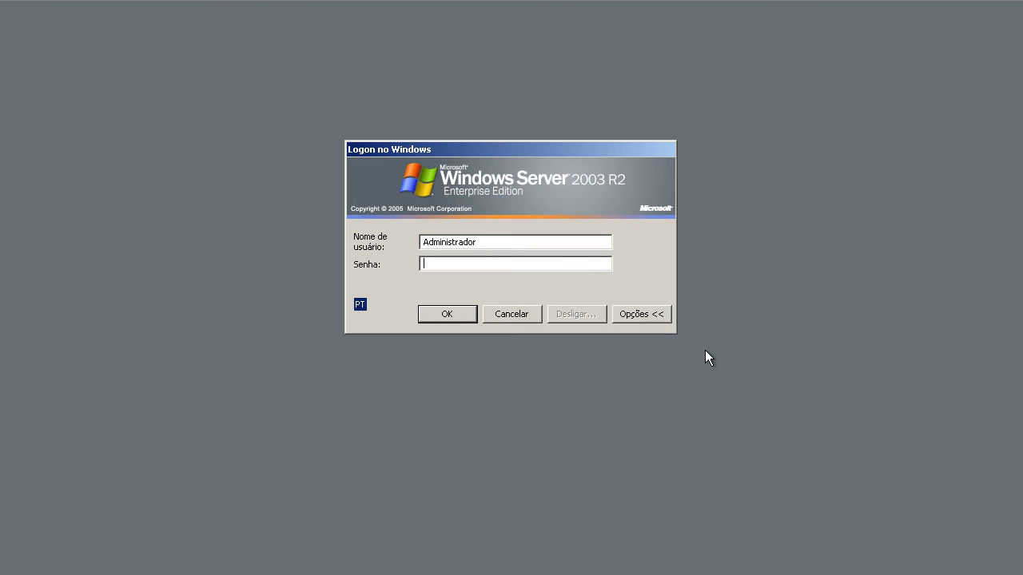
{"action": "type", "text": "********"}
{"action": "key", "text": "Return"}
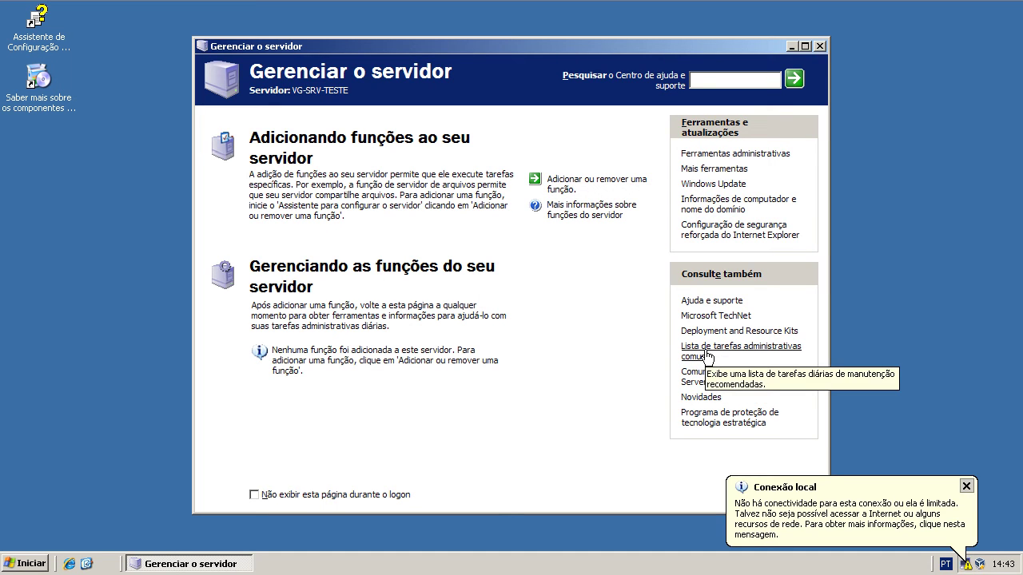
{"action": "left_click", "coordinate": [792, 47]}
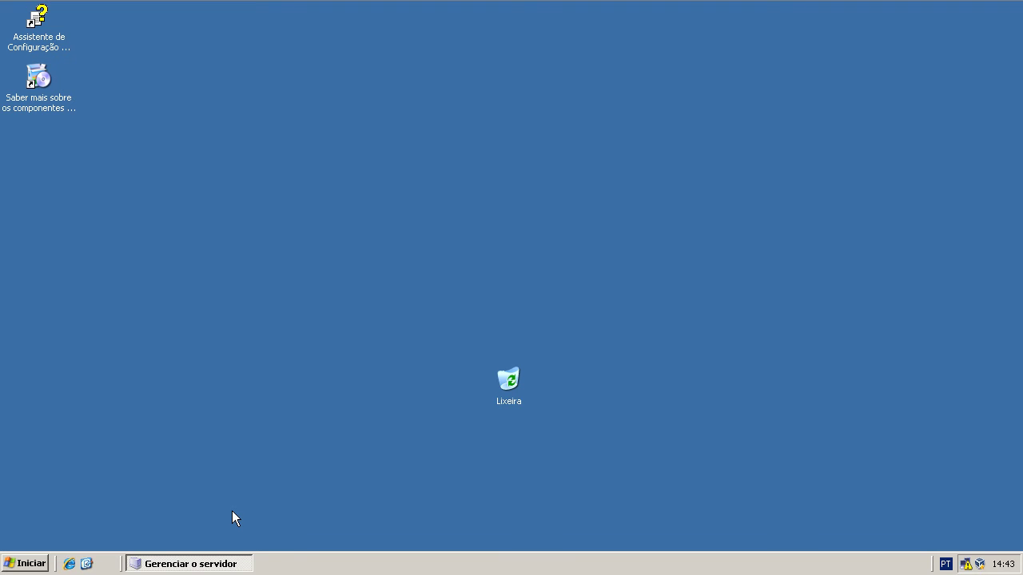
- Open the Conexões de rede window from the Control Panel
{"action": "left_click", "coordinate": [27, 566]}
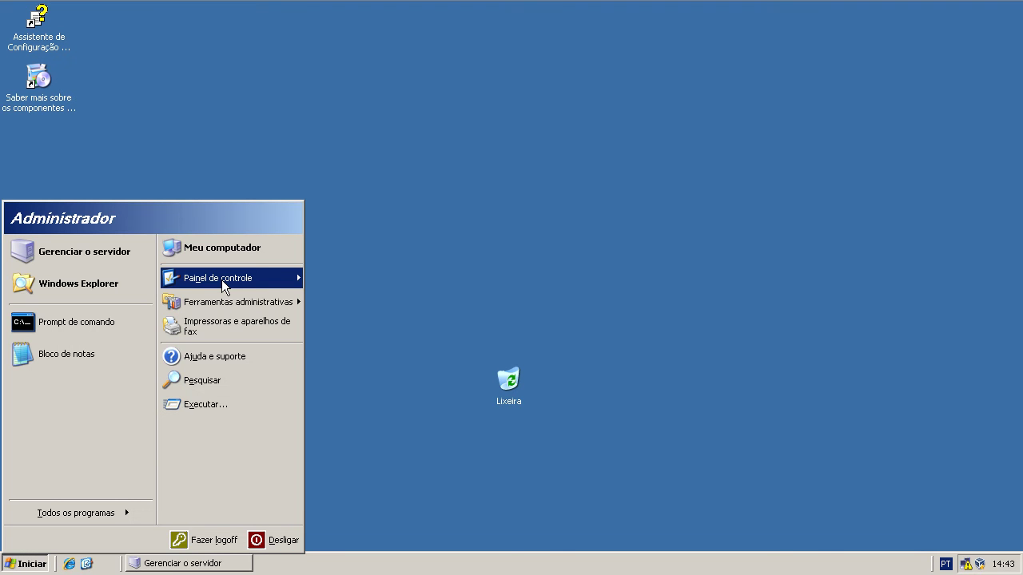
{"action": "mouse_move", "coordinate": [224, 286]}
{"action": "mouse_move", "coordinate": [448, 175]}
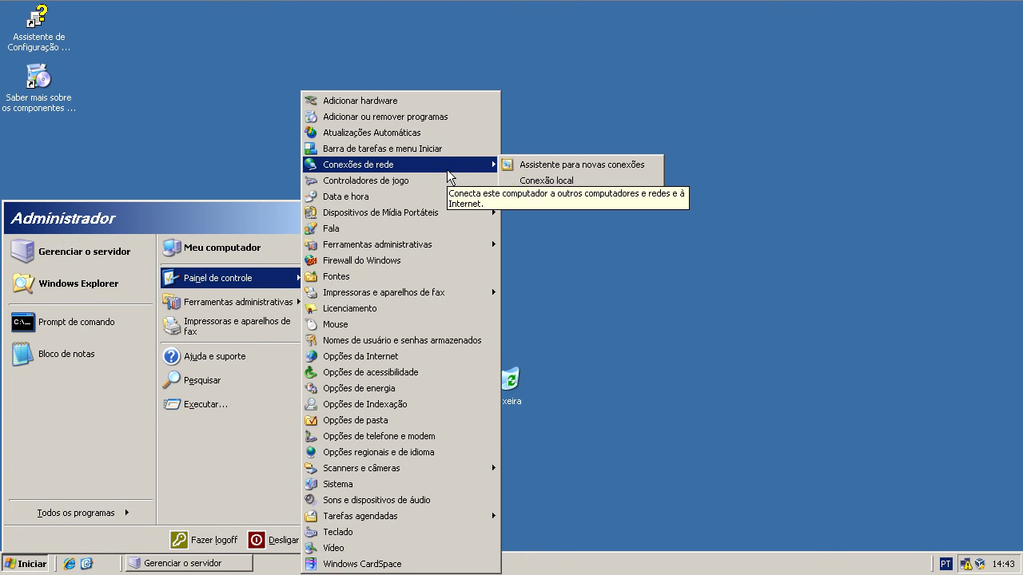
{"action": "right_click", "coordinate": [389, 166]}
{"action": "left_click", "coordinate": [399, 170]}
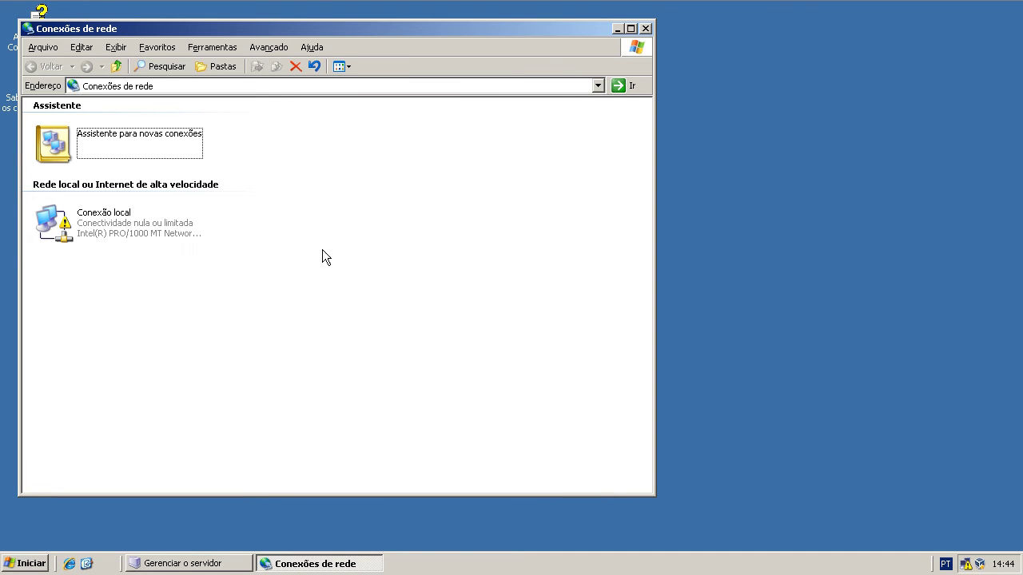
- Open the properties of Conexão local and enable showing its icon in the notification area when connected
{"action": "key", "text": "Down"}
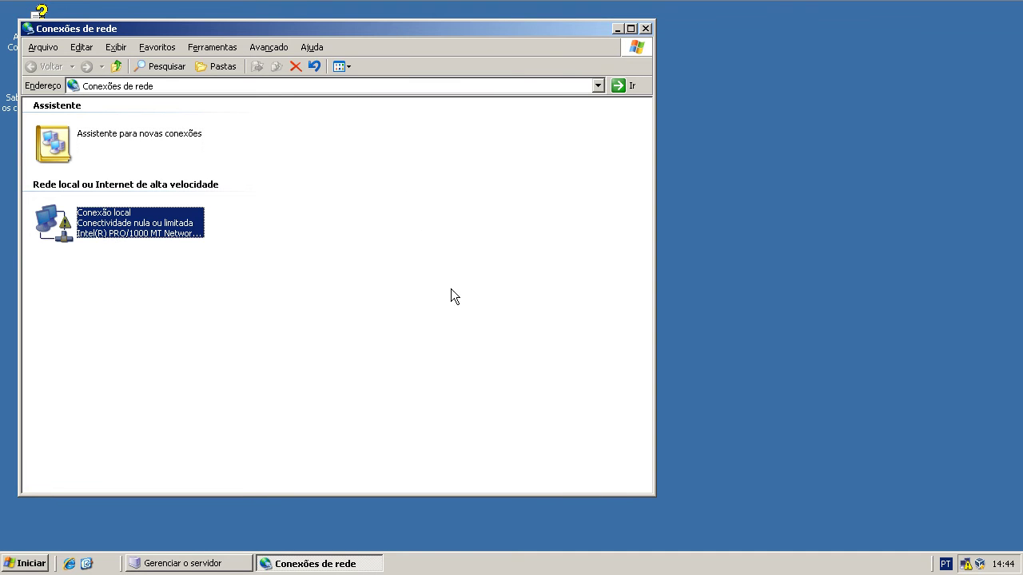
{"action": "right_click", "coordinate": [140, 227]}
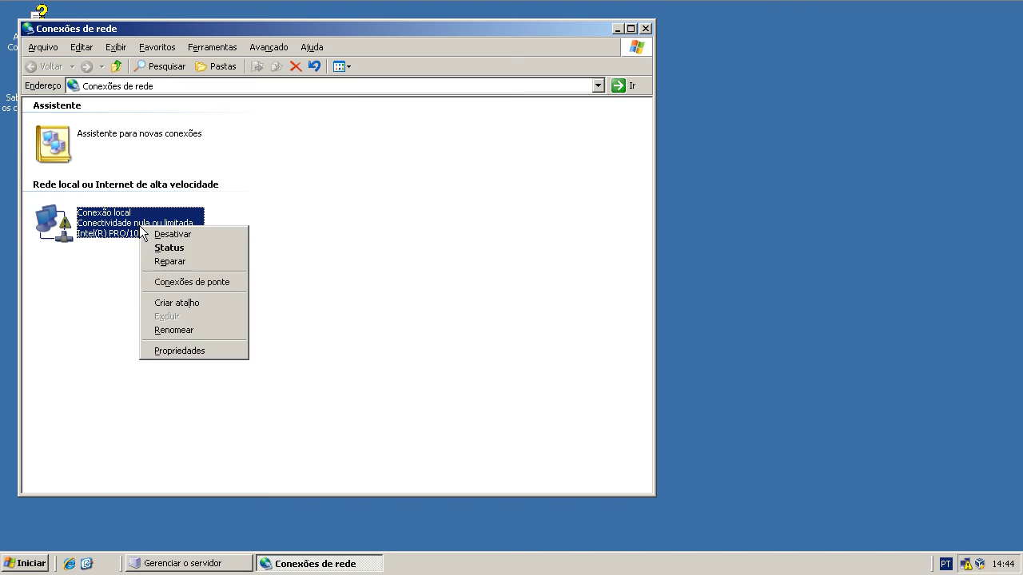
{"action": "left_click", "coordinate": [181, 352]}
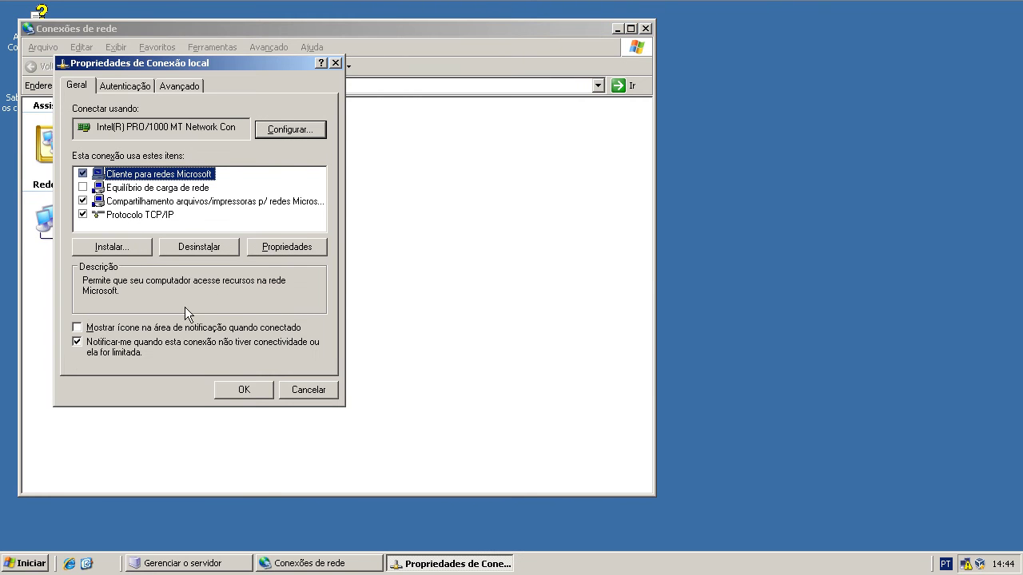
{"action": "left_click", "coordinate": [78, 328]}
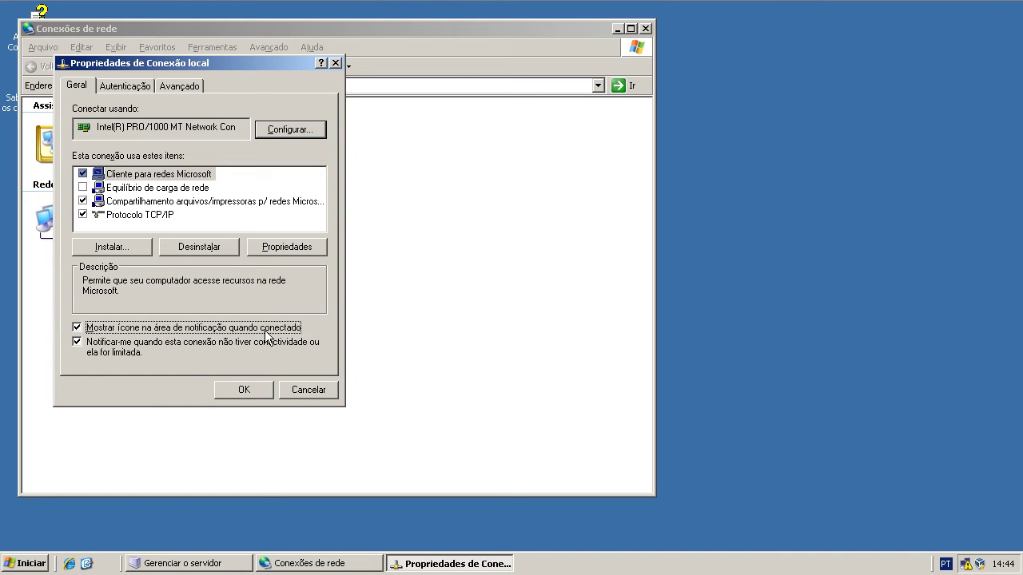
- In the connection's Protocolo TCP/IP properties, use a fixed IP address of 192.168.0.254
{"action": "left_click", "coordinate": [141, 202]}
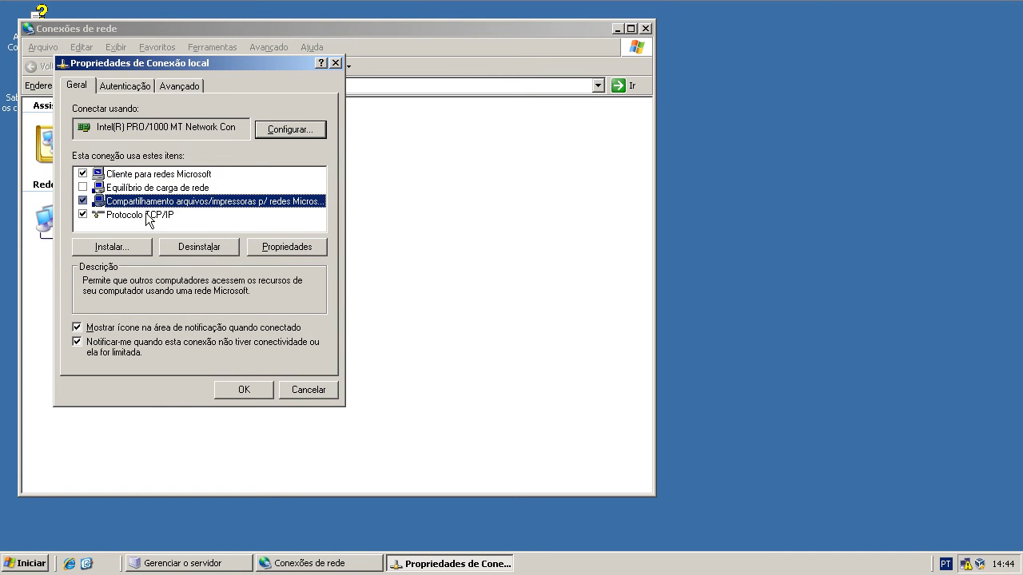
{"action": "left_click", "coordinate": [146, 215]}
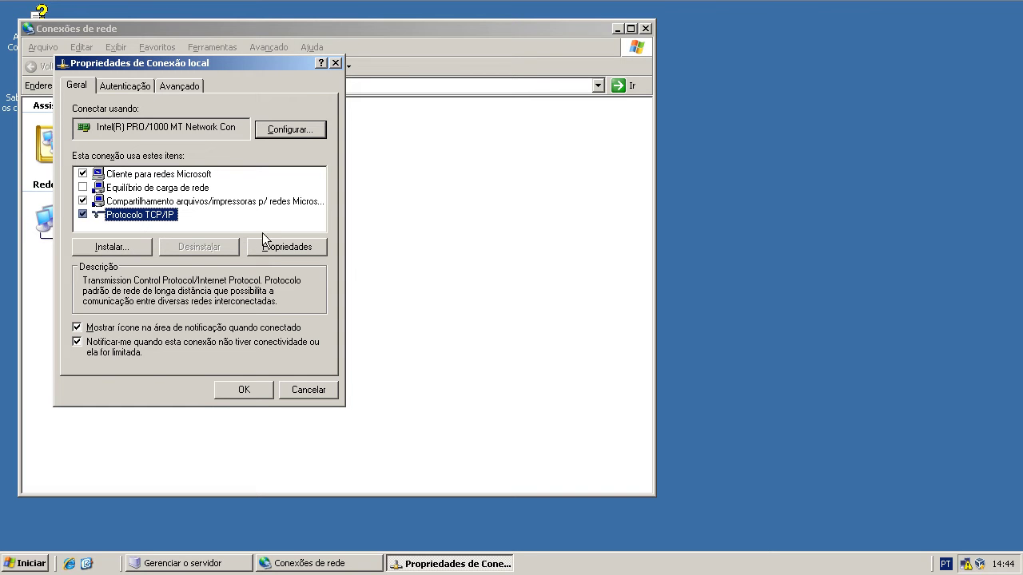
{"action": "left_click", "coordinate": [274, 250]}
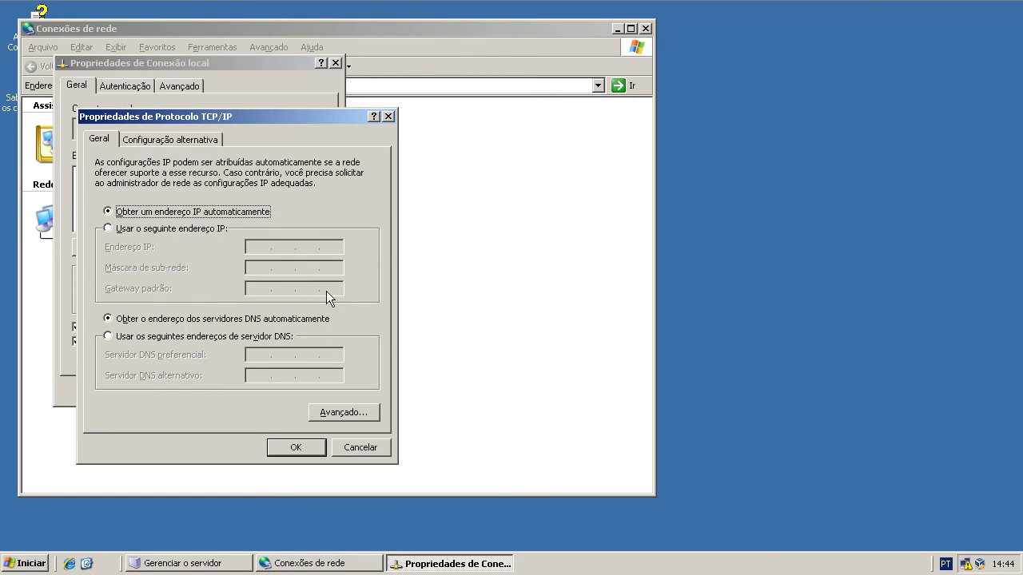
{"action": "left_click", "coordinate": [200, 229]}
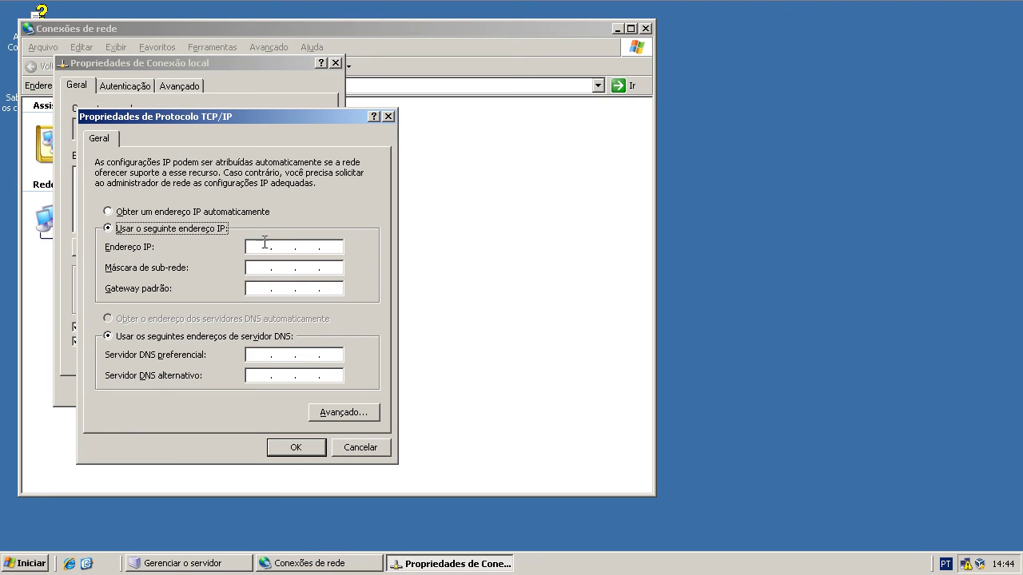
{"action": "type", "text": "192.168.0."}
{"action": "type", "text": "1"}
{"action": "type", "text": "254"}
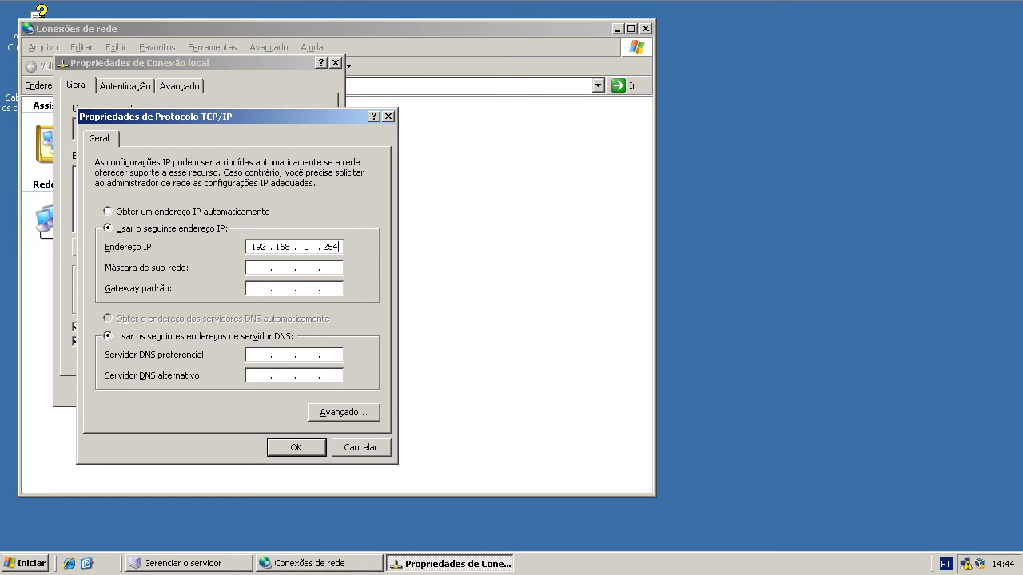
- Fill in the subnet mask, gateway 192.168.0.1 and DNS servers 8.8.8.8 and 8.8.4.4, then apply the settings and close Conexões de rede
{"action": "left_click", "coordinate": [258, 267]}
{"action": "left_click", "coordinate": [258, 288]}
{"action": "type", "text": "192 . 168 . 0 . 1"}
{"action": "key", "text": "Tab"}
{"action": "key", "text": "Tab"}
{"action": "type", "text": "8.8.888.8.4.4"}
{"action": "left_click", "coordinate": [320, 446]}
{"action": "left_click", "coordinate": [244, 389]}
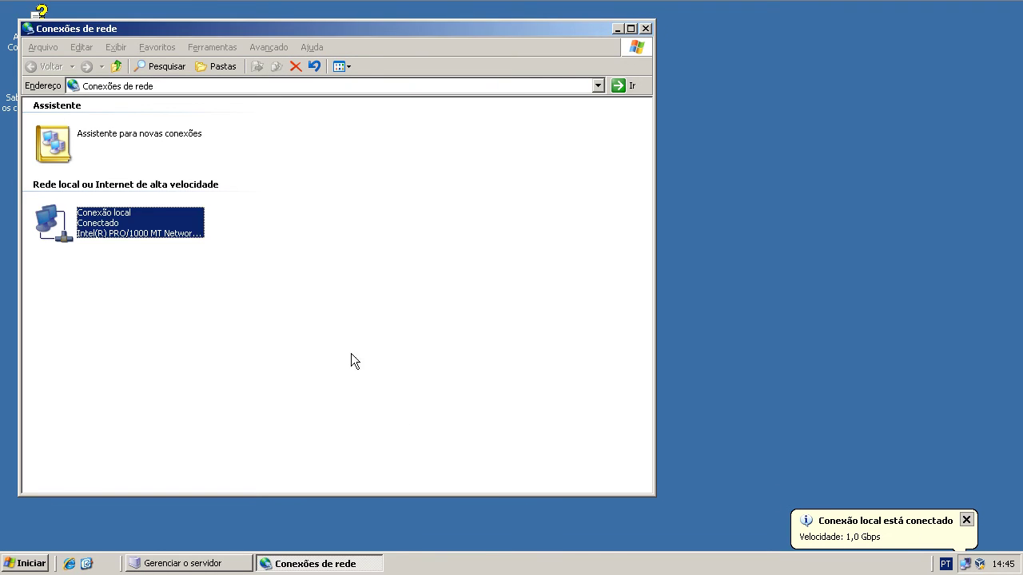
{"action": "key", "text": "alt+F4"}
- Open Prompt de comando and test internet connectivity with ping 8.8.8.8
{"action": "left_click", "coordinate": [22, 562]}
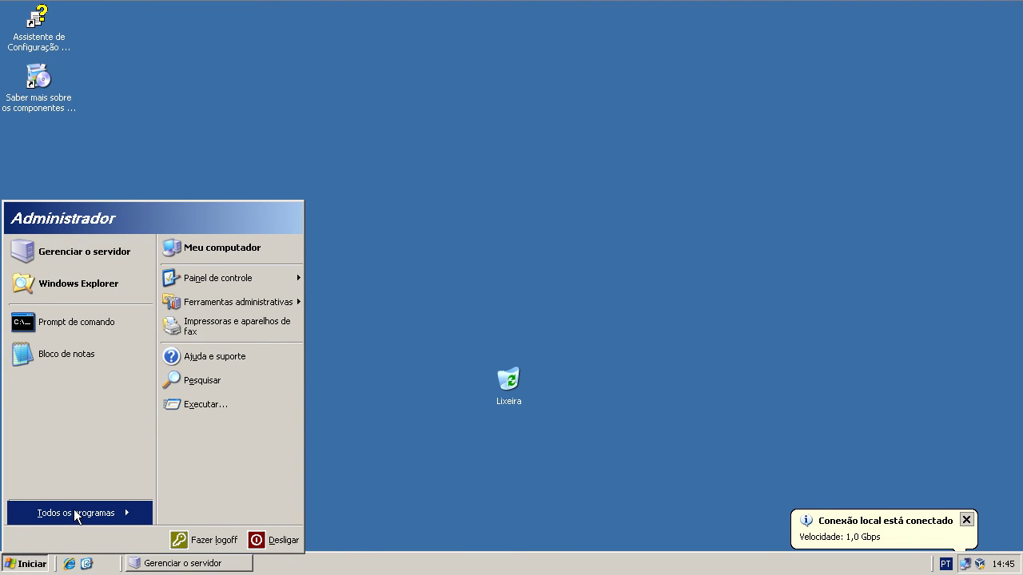
{"action": "mouse_move", "coordinate": [132, 512]}
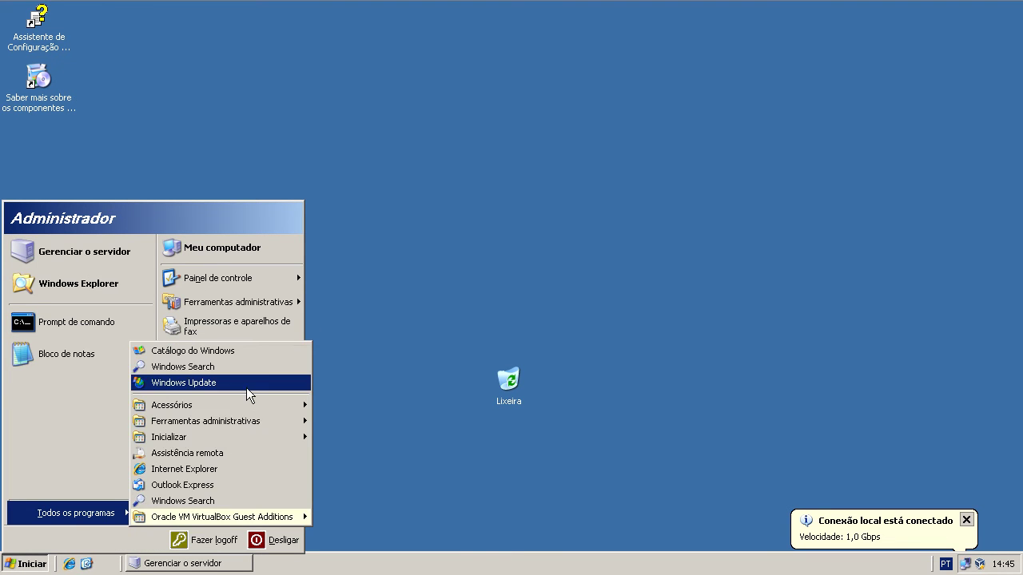
{"action": "mouse_move", "coordinate": [246, 407]}
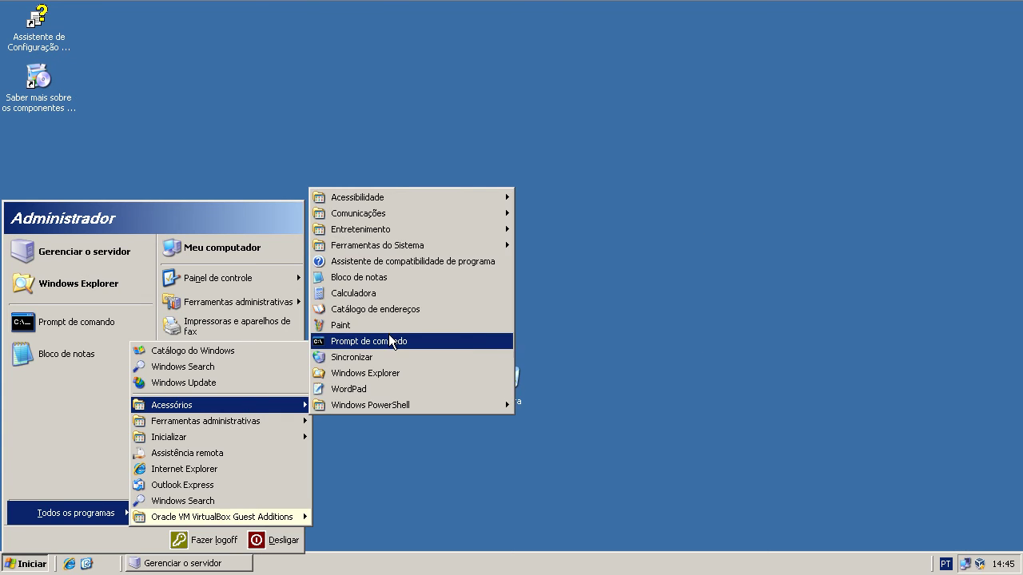
{"action": "left_click", "coordinate": [389, 340]}
{"action": "type", "text": "ping 8.8.8.8"}
{"action": "key", "text": "Return"}
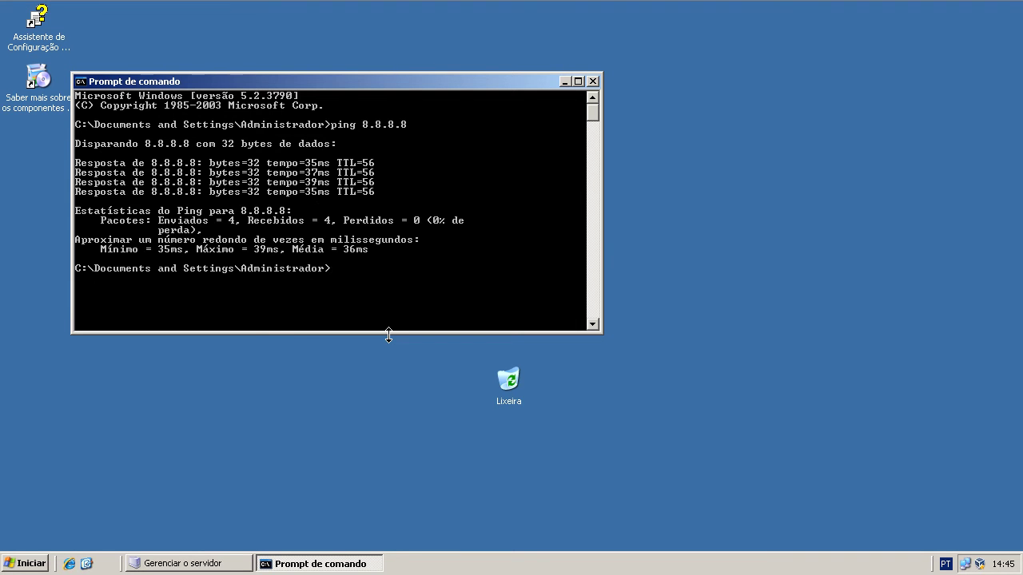
- Trace the route with tracert 8.8.8.8 and minimize the command prompt
{"action": "type", "text": "tracert 8.8.8.8"}
{"action": "key", "text": "Return"}
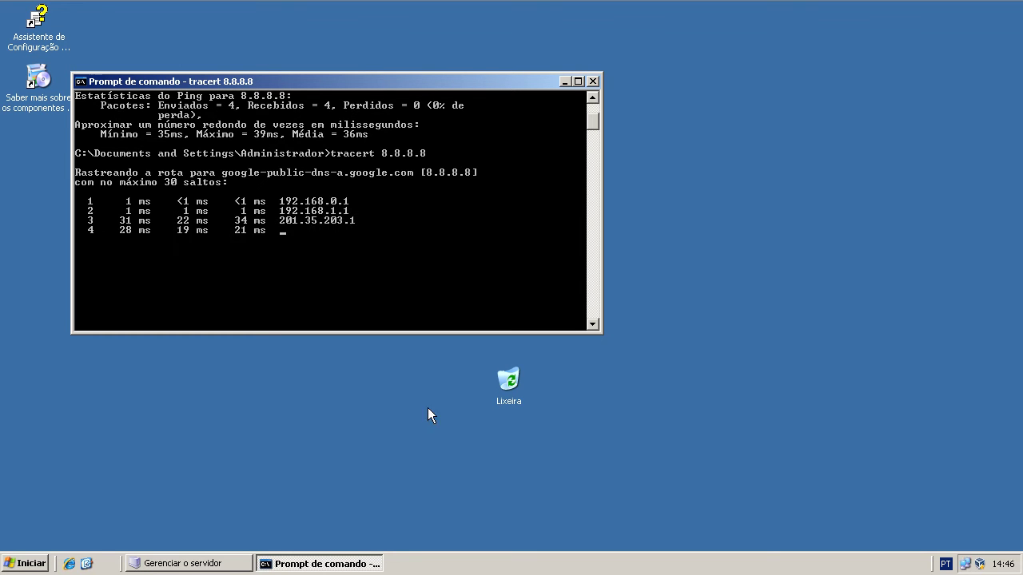
{"action": "left_click", "coordinate": [326, 564]}
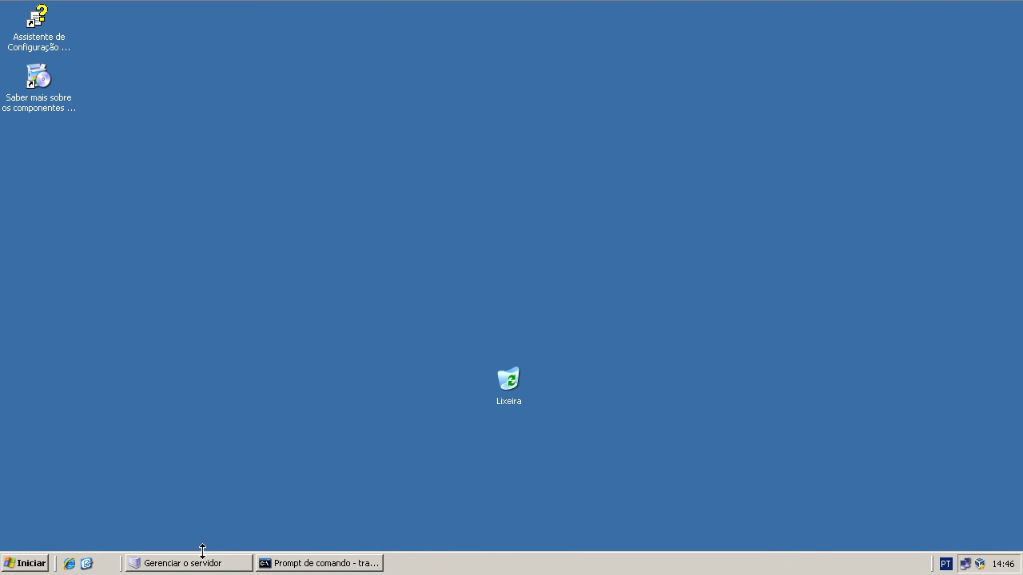
- Open the Roteamento e acesso remoto administrative tool
{"action": "left_click", "coordinate": [25, 563]}
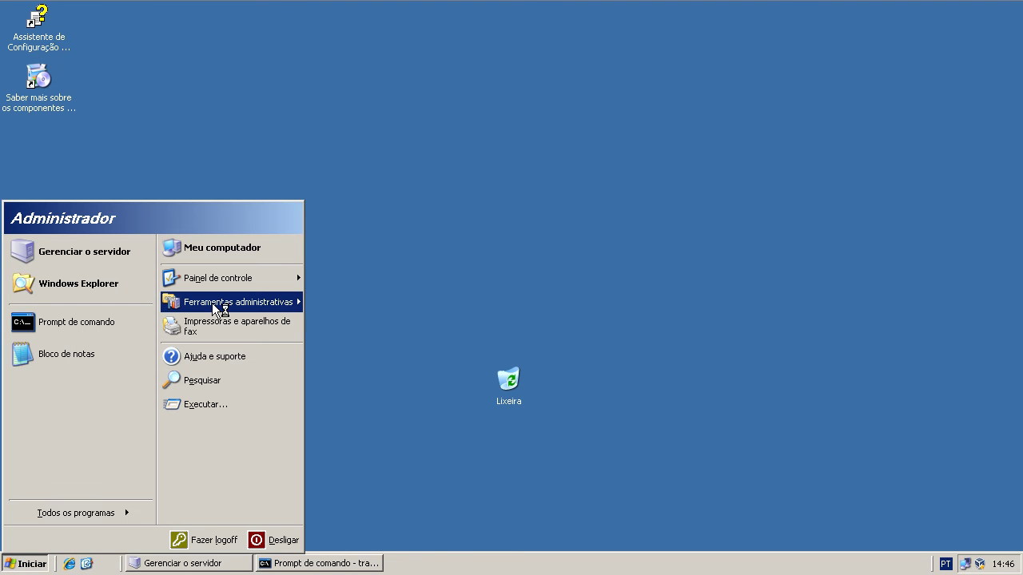
{"action": "mouse_move", "coordinate": [212, 303]}
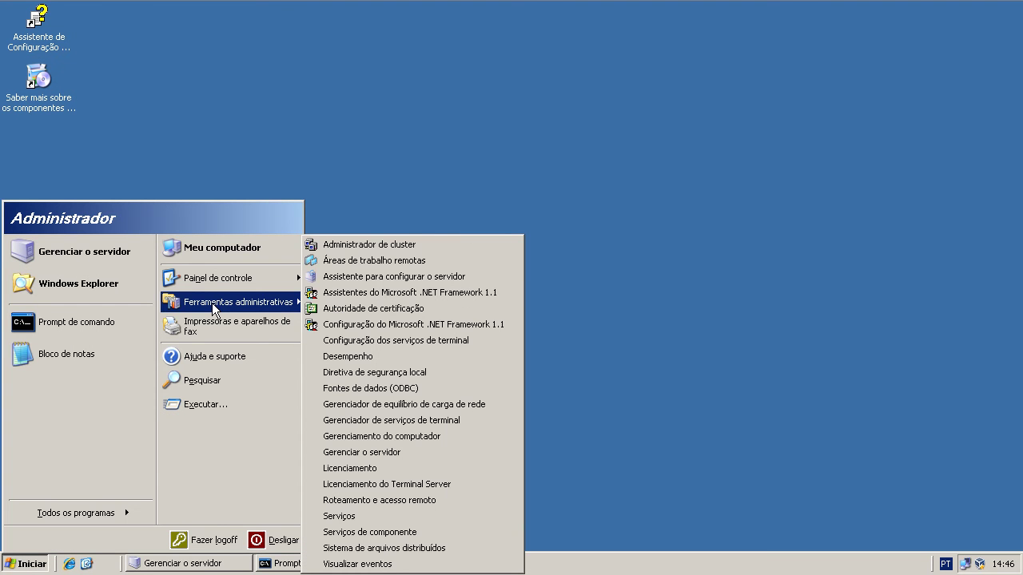
{"action": "left_click", "coordinate": [384, 500]}
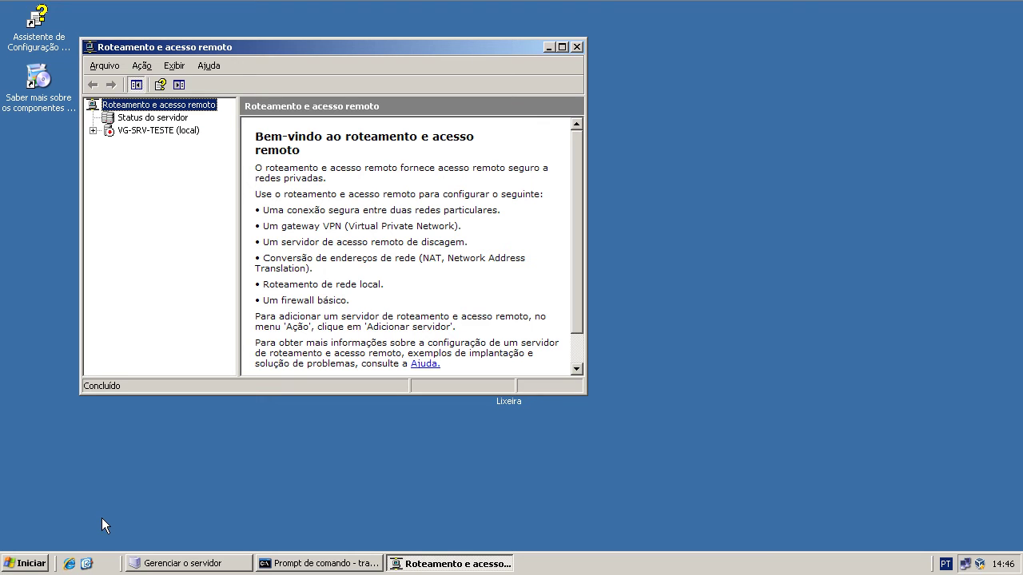
- Open the Serviços console maximized and show the properties of the Firewall do Windows/Compart. conexão c/ Internet (ICS) service
{"action": "left_click", "coordinate": [26, 562]}
{"action": "mouse_move", "coordinate": [213, 304]}
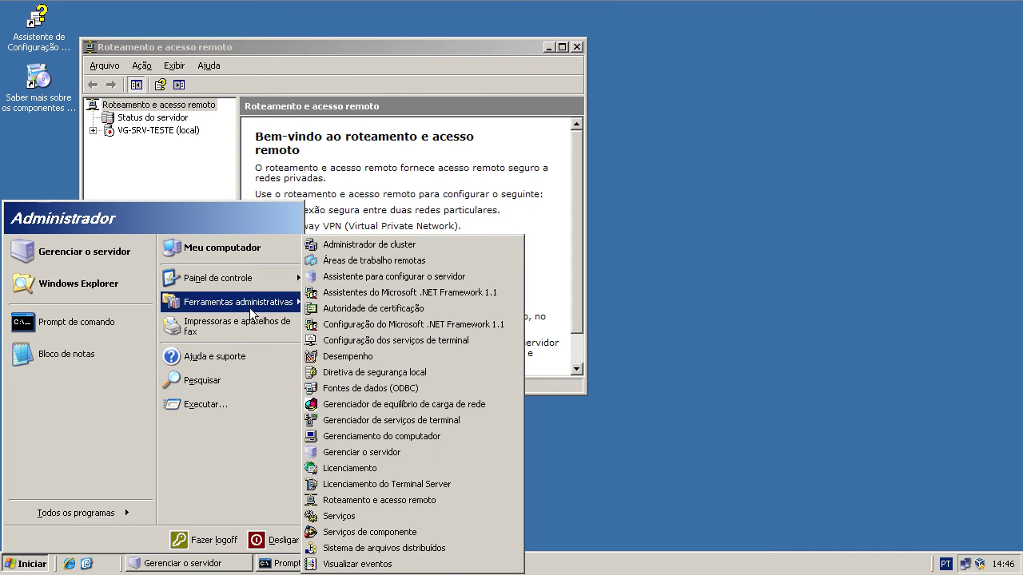
{"action": "left_click", "coordinate": [343, 517]}
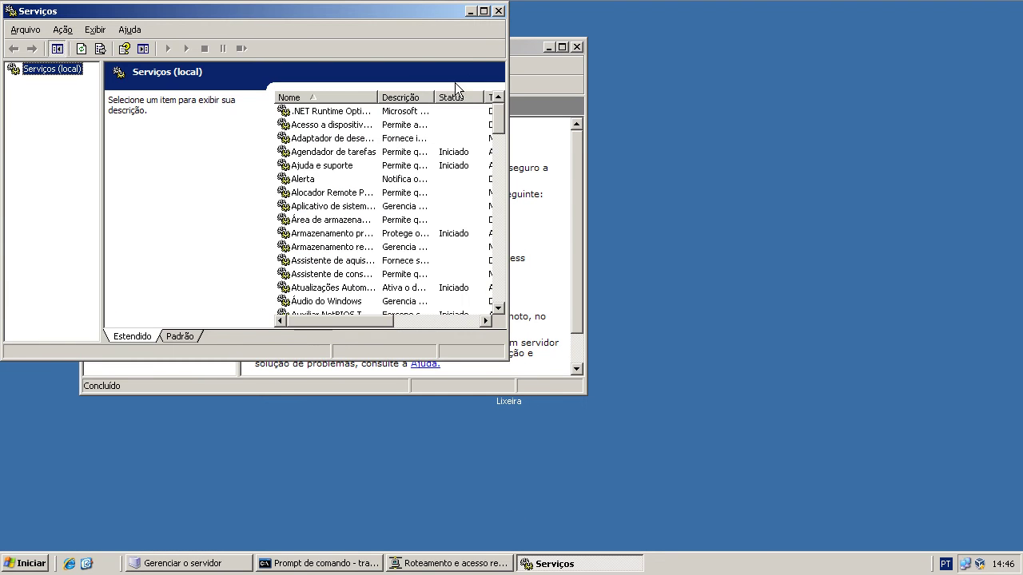
{"action": "left_click", "coordinate": [483, 12]}
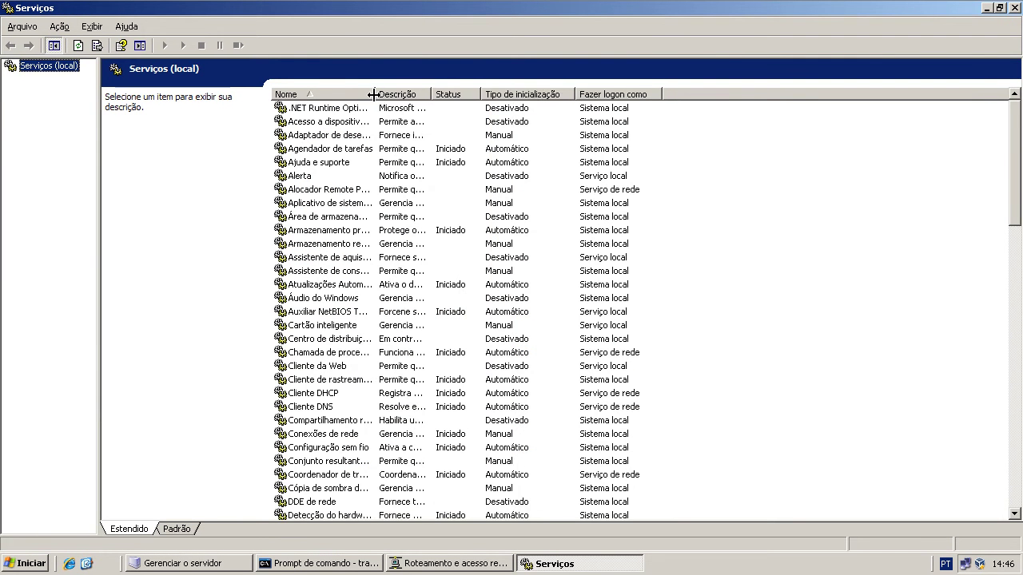
{"action": "scroll", "coordinate": [370, 253], "scroll_direction": "down", "scroll_amount": 11}
{"action": "left_click", "coordinate": [339, 177]}
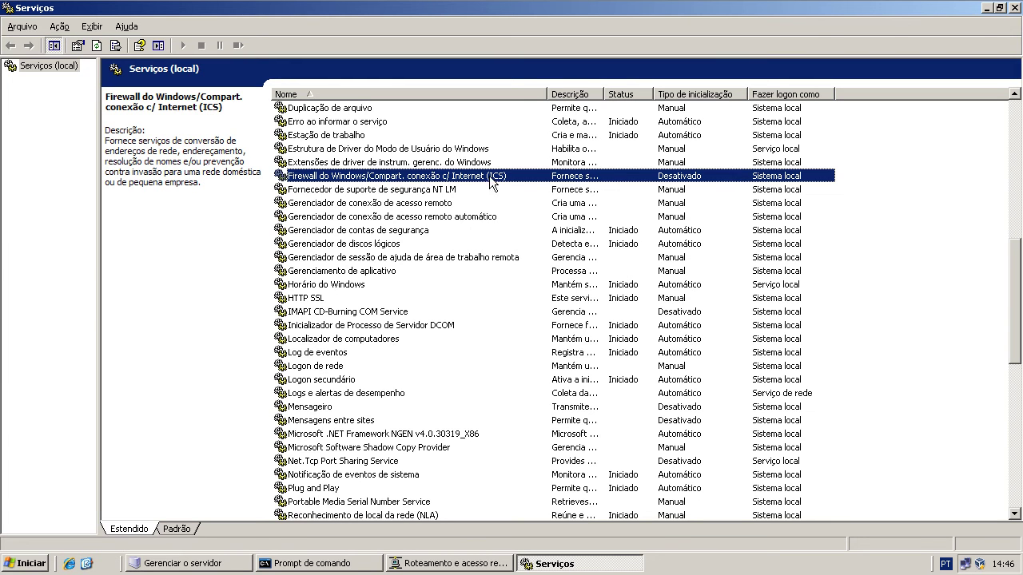
{"action": "double_click", "coordinate": [390, 180]}
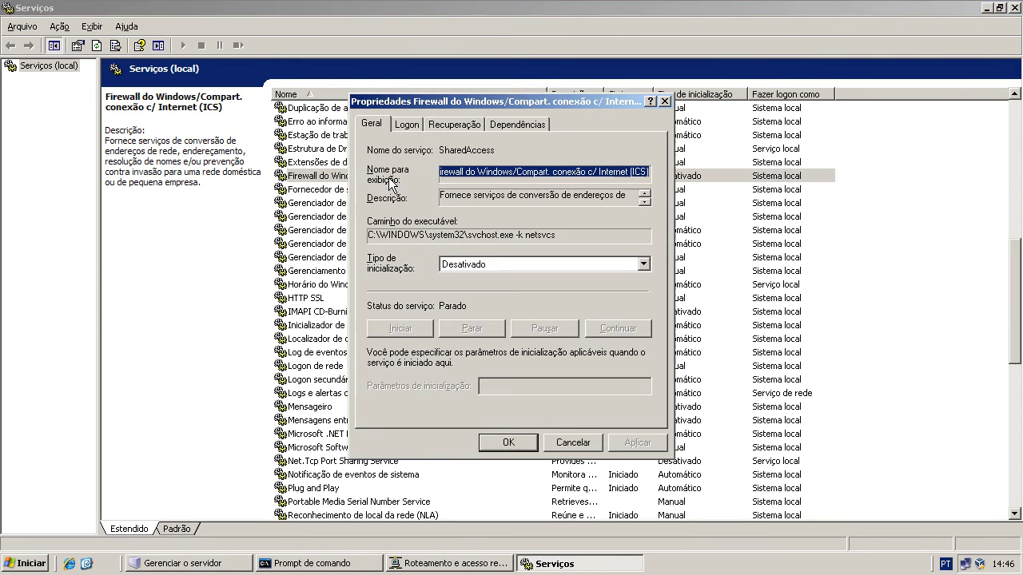
- Set the firewall service's startup type to Desativado and confirm its properties
{"action": "left_click", "coordinate": [463, 269]}
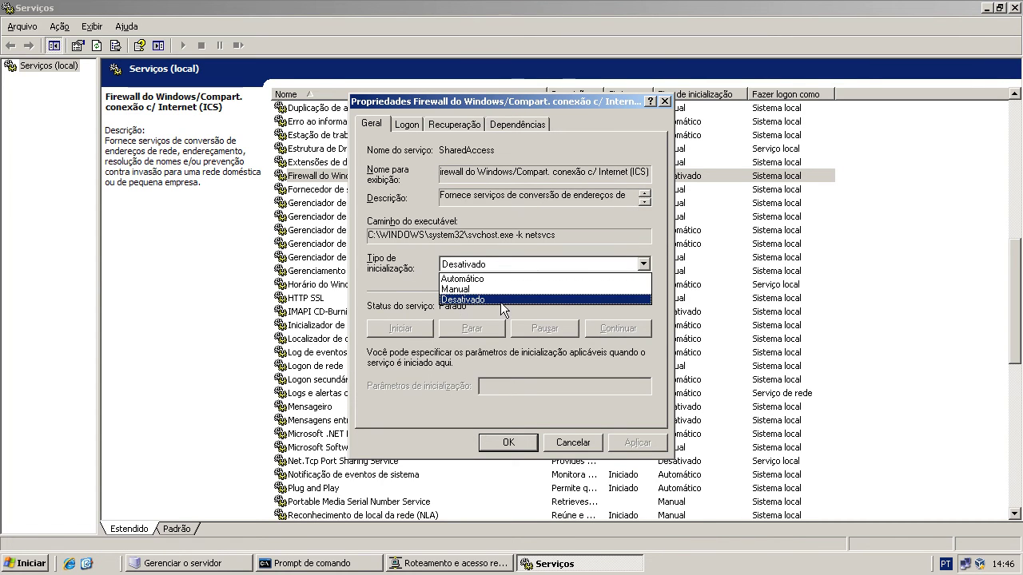
{"action": "left_click", "coordinate": [464, 299]}
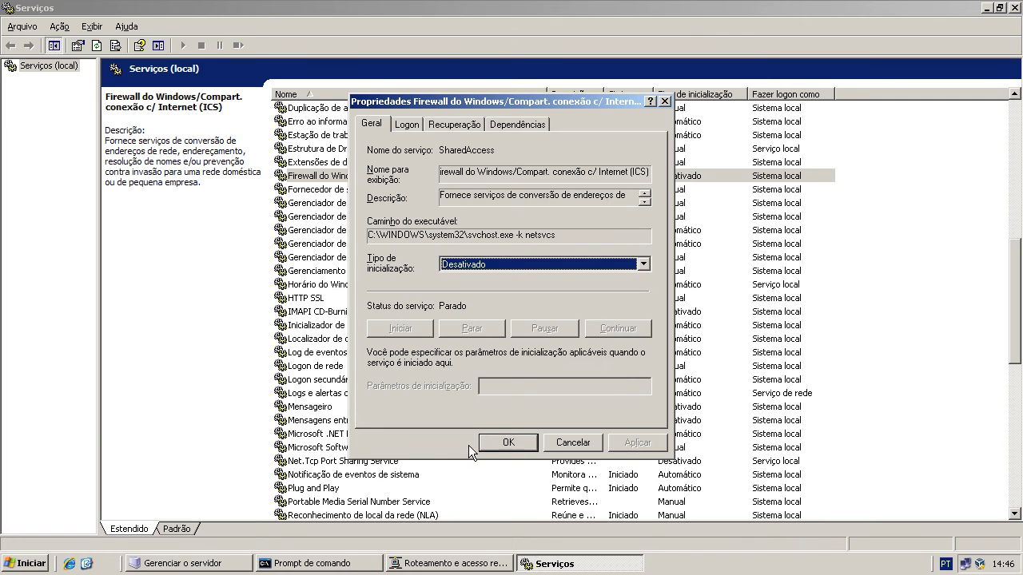
{"action": "left_click", "coordinate": [504, 441]}
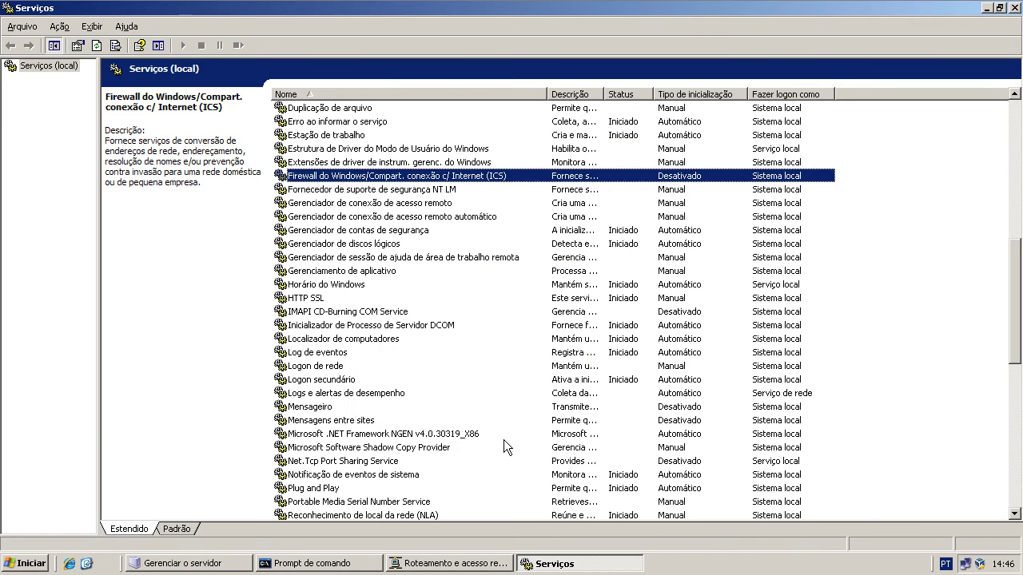
- Close the Serviços console and maximize the Roteamento e acesso remoto window
{"action": "left_click", "coordinate": [1014, 8]}
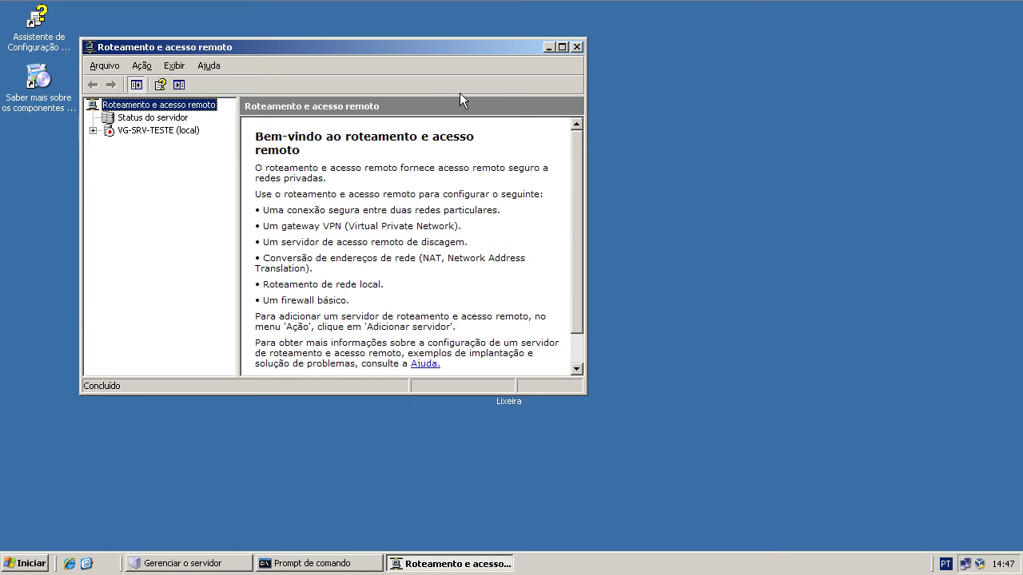
{"action": "left_click", "coordinate": [561, 48]}
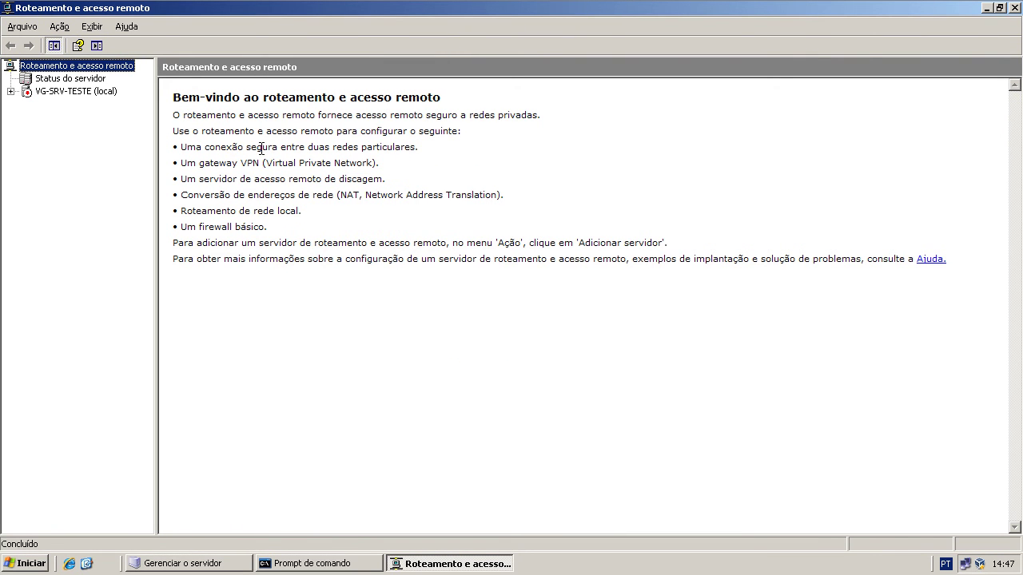
- Start the Routing and Remote Access setup wizard for VG-SRV-TESTE (local) and choose Configuração personalizada
{"action": "left_click", "coordinate": [63, 91]}
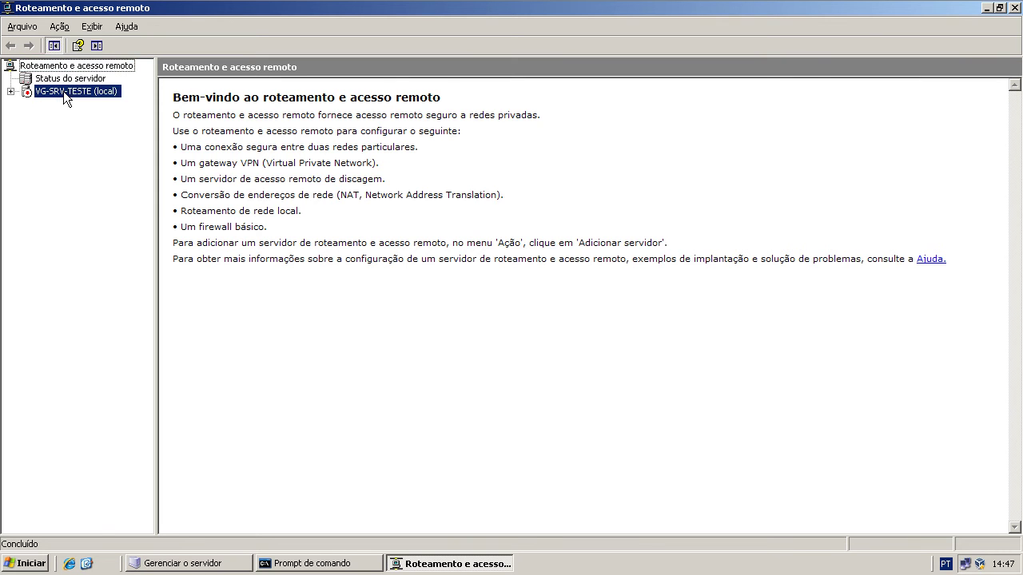
{"action": "right_click", "coordinate": [63, 91]}
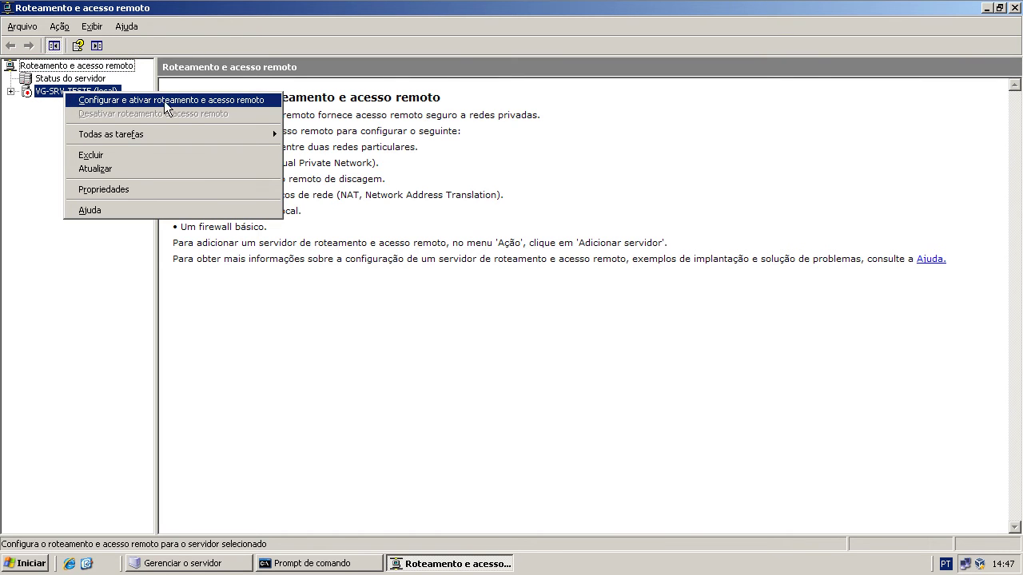
{"action": "left_click", "coordinate": [217, 100]}
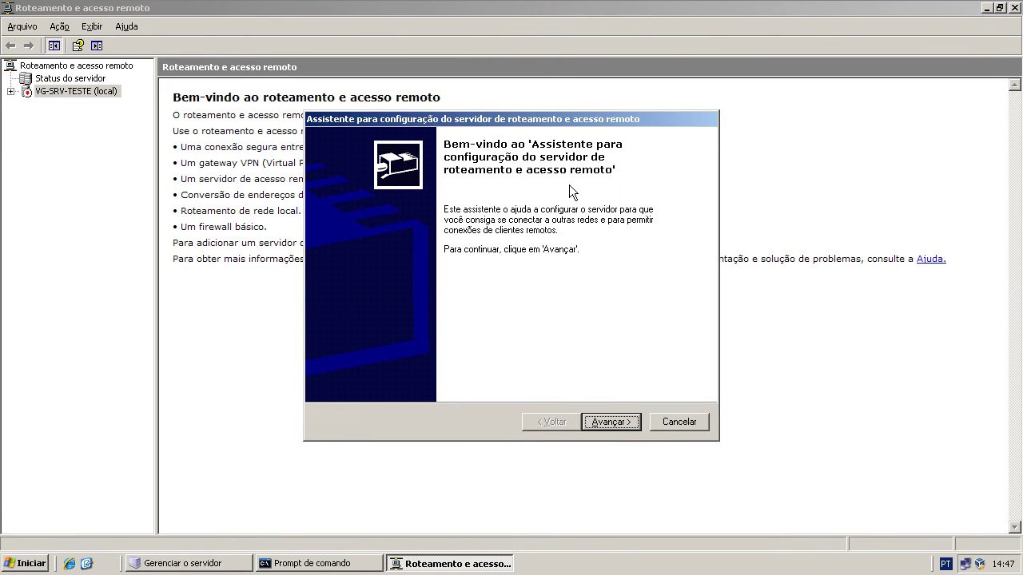
{"action": "left_click", "coordinate": [616, 422]}
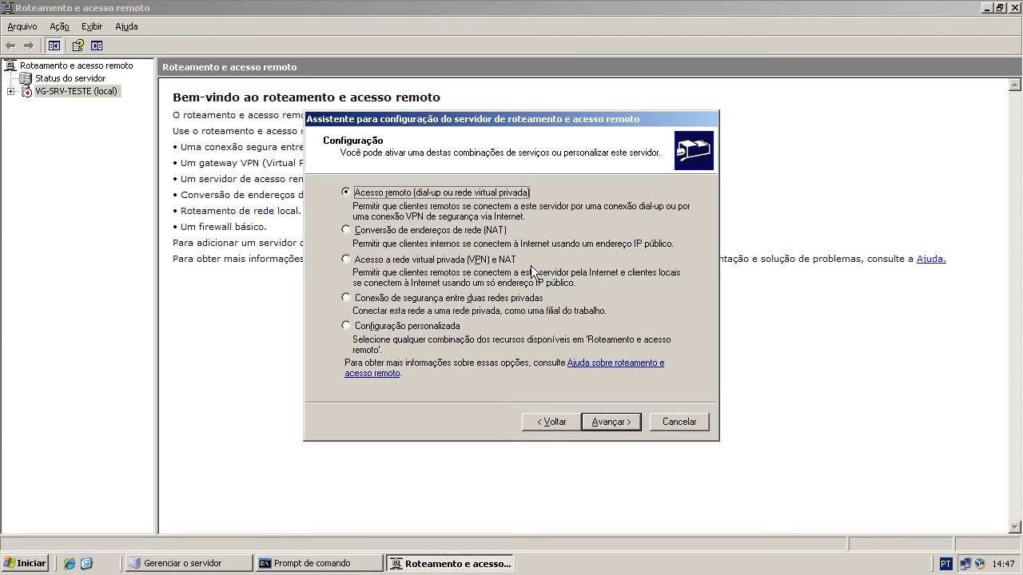
{"action": "left_click", "coordinate": [415, 326]}
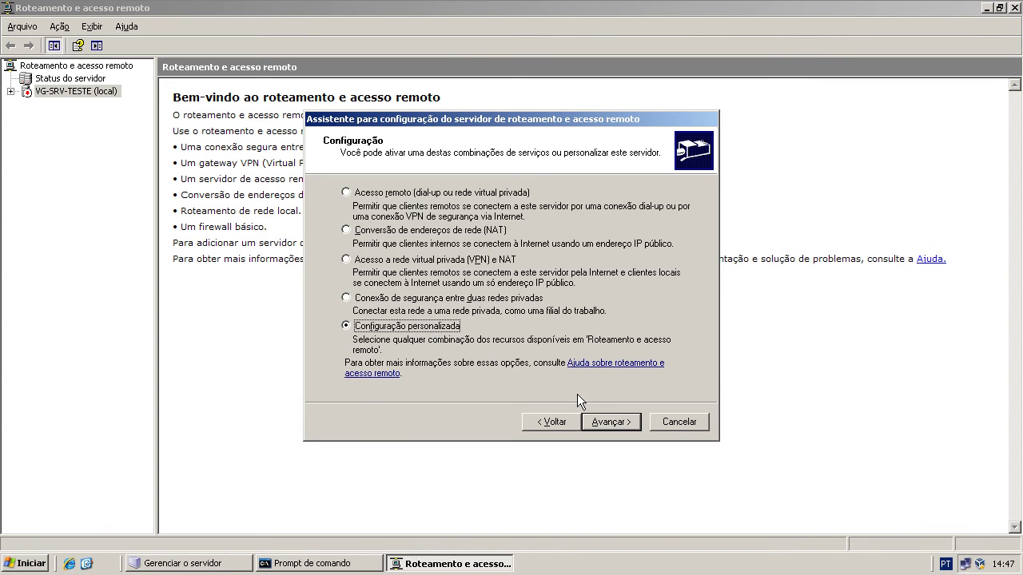
{"action": "left_click", "coordinate": [594, 421]}
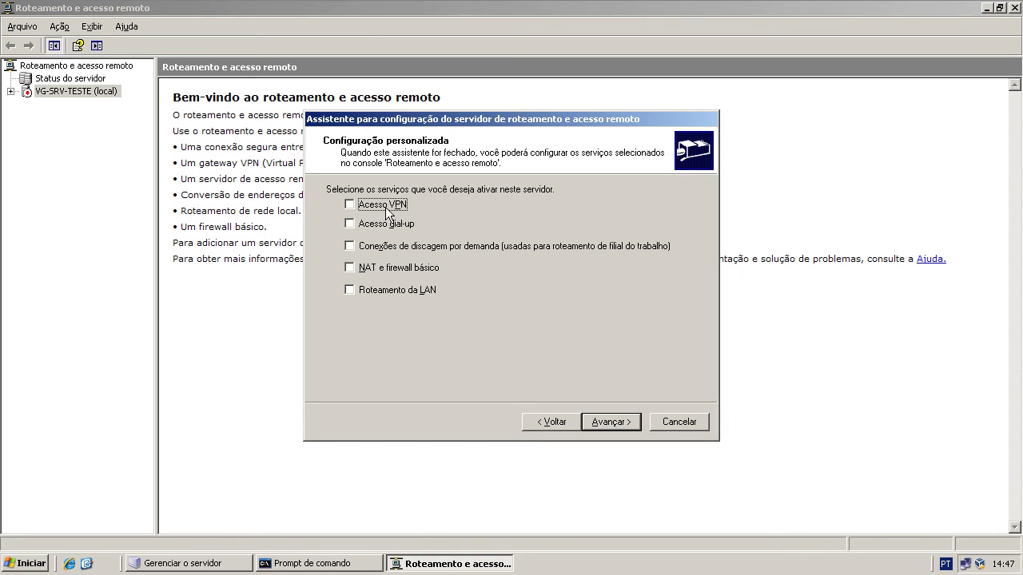
- Enable Acesso VPN and NAT e firewall básico, then finish the wizard and start the service
{"action": "left_click", "coordinate": [367, 206]}
{"action": "left_click", "coordinate": [417, 269]}
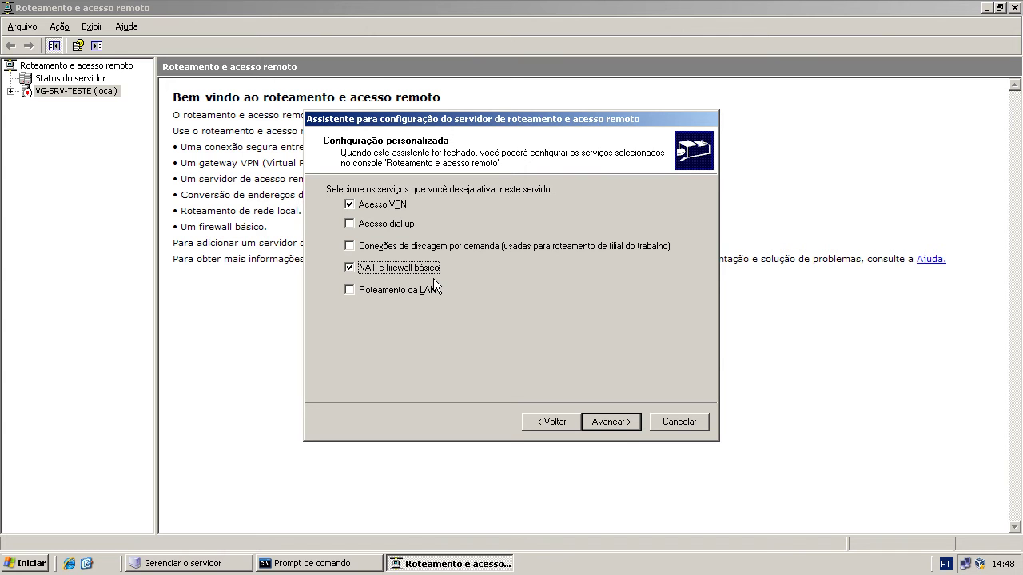
{"action": "left_click", "coordinate": [618, 426]}
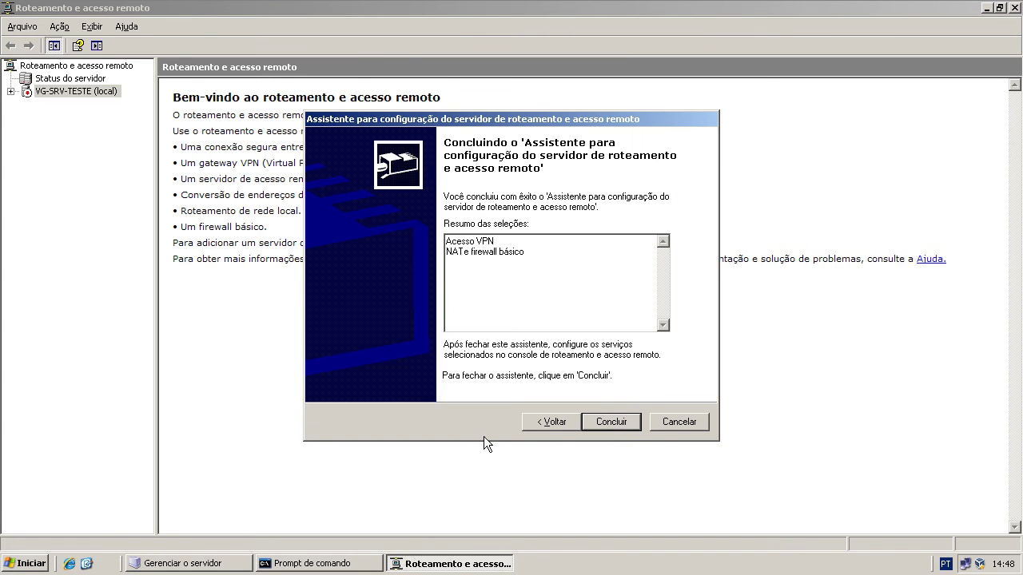
{"action": "left_click", "coordinate": [612, 423]}
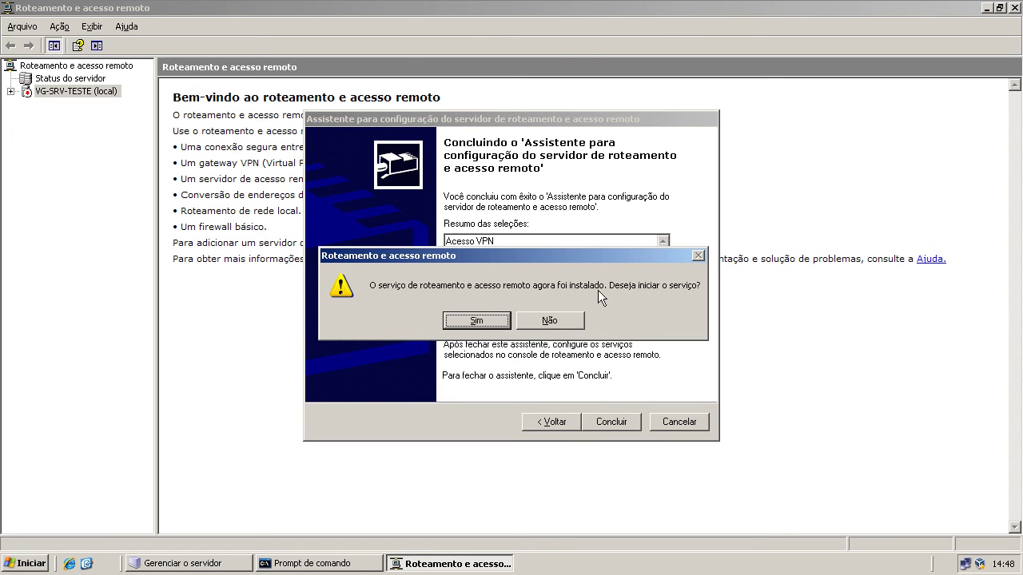
{"action": "left_click", "coordinate": [479, 326]}
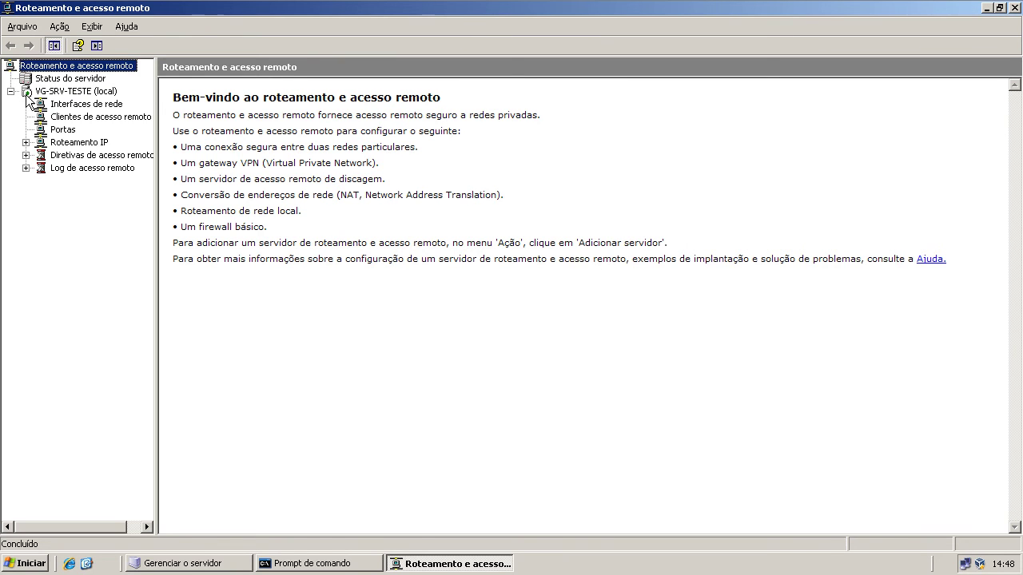
- Expand Roteamento IP and examine the entries under Interfaces de rede with the full device names shown
{"action": "left_click", "coordinate": [25, 142]}
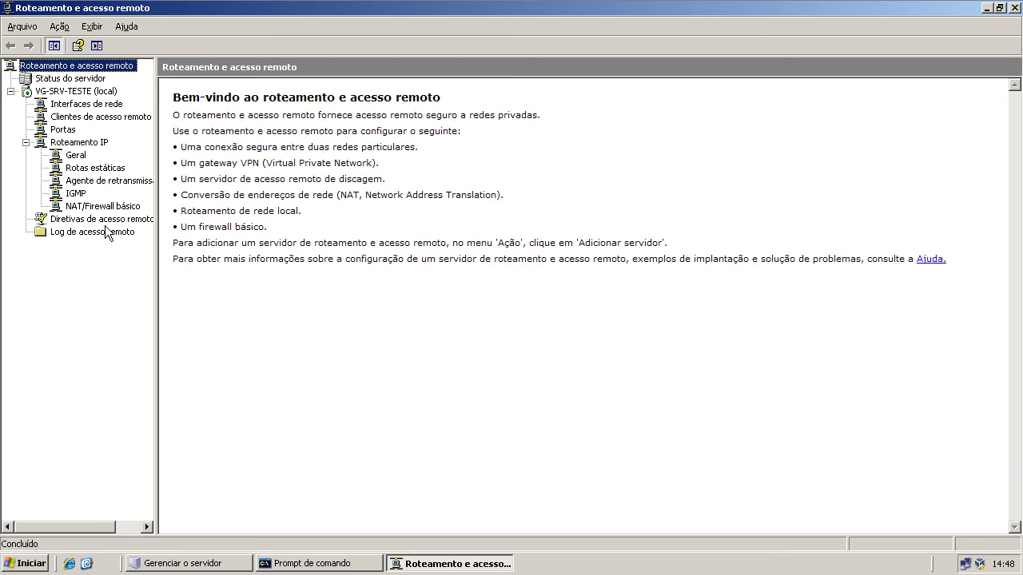
{"action": "left_click", "coordinate": [93, 107]}
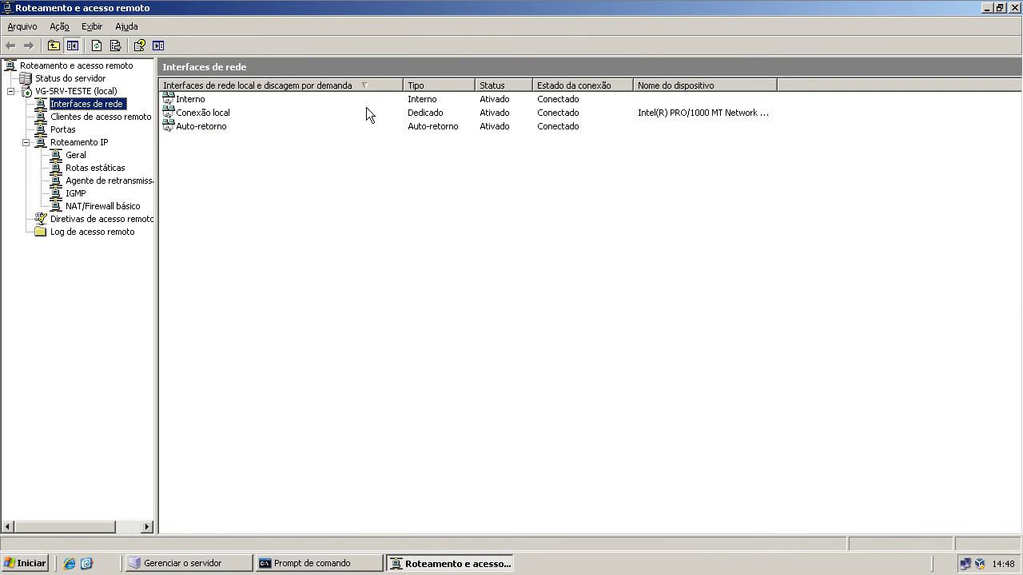
{"action": "left_click", "coordinate": [208, 113]}
{"action": "left_click", "coordinate": [208, 126]}
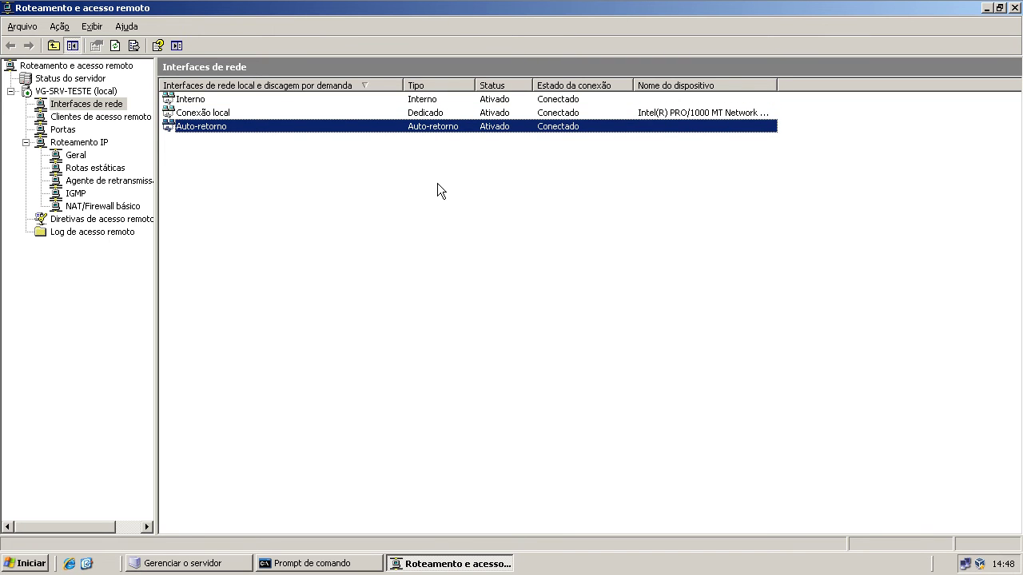
{"action": "double_click", "coordinate": [778, 81]}
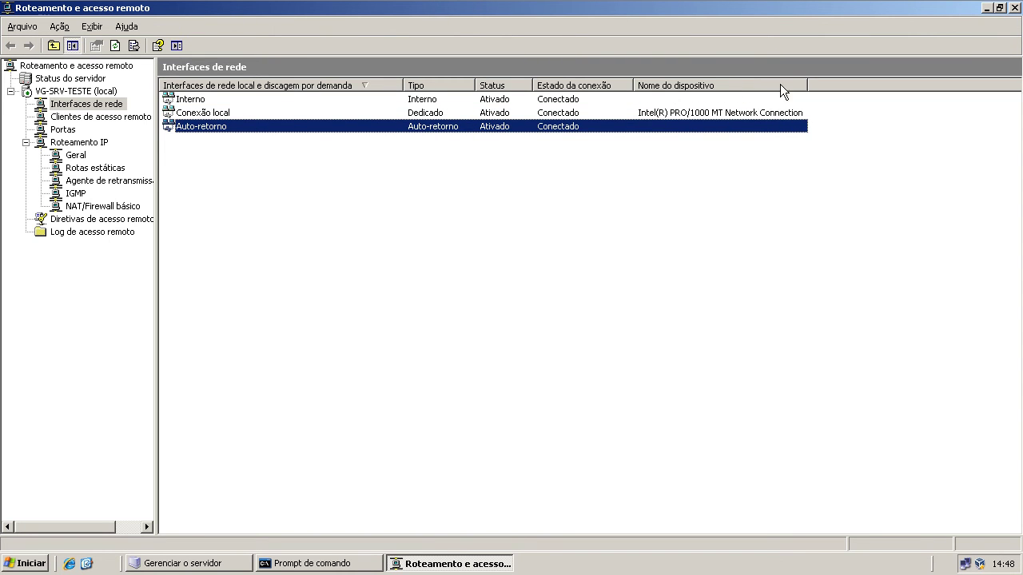
{"action": "left_click", "coordinate": [216, 116]}
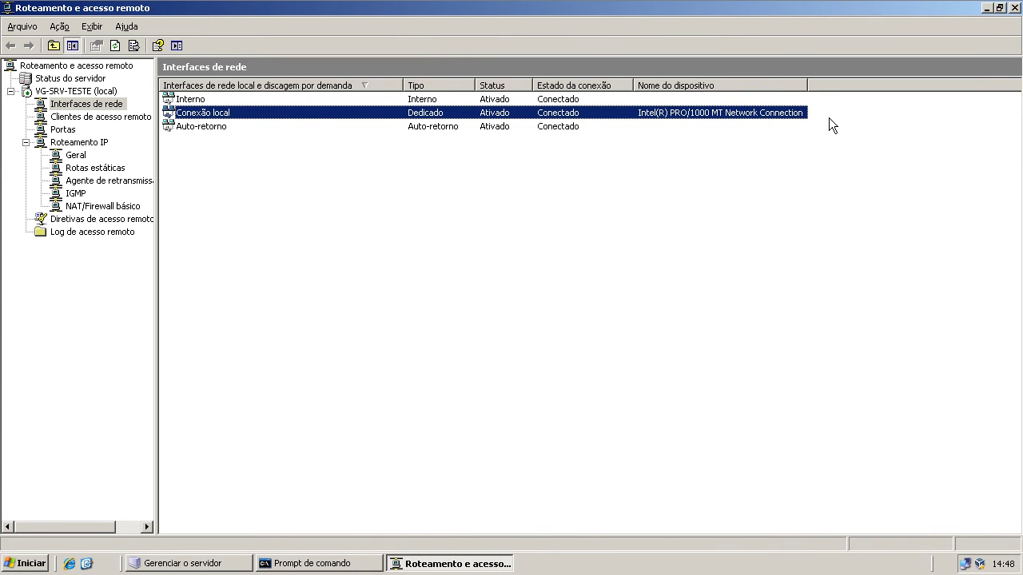
- Show Clientes de acesso remoto and widen the console tree enough to read its full entry names
{"action": "left_click", "coordinate": [100, 117]}
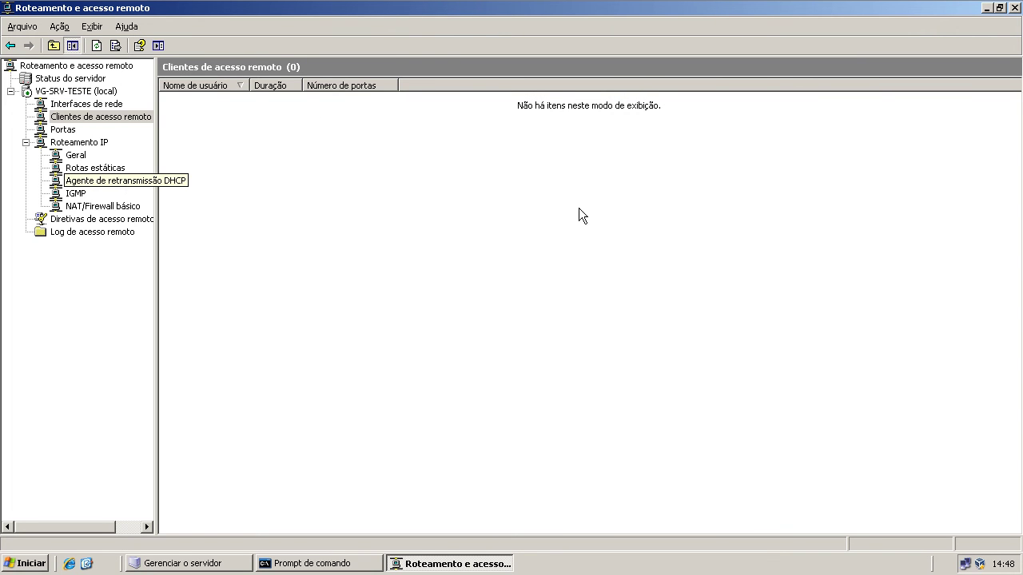
{"action": "left_click_drag", "start_coordinate": [156, 158], "coordinate": [185, 157]}
{"action": "left_click_drag", "start_coordinate": [186, 217], "coordinate": [199, 216]}
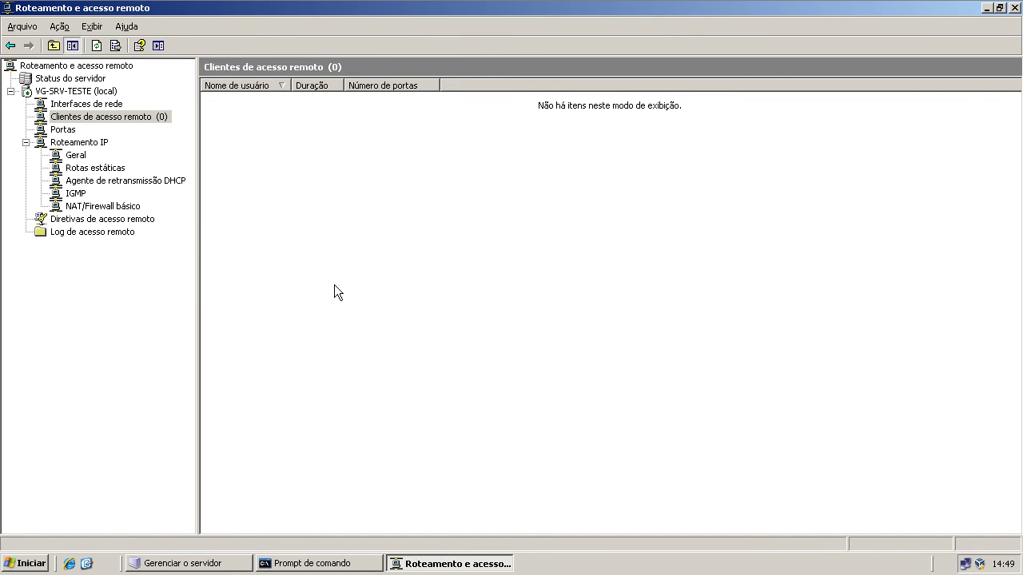
- Examine the Portas list, fitting the Nome and Usado por columns to their contents
{"action": "left_click", "coordinate": [70, 129]}
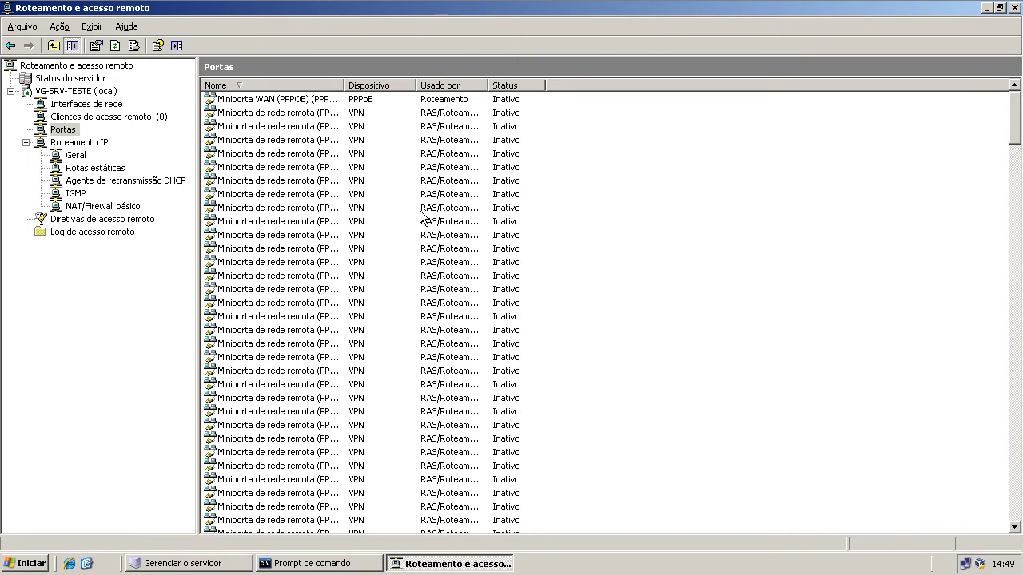
{"action": "double_click", "coordinate": [341, 86]}
{"action": "scroll", "coordinate": [328, 172], "scroll_direction": "down", "scroll_amount": 15}
{"action": "scroll", "coordinate": [372, 154], "scroll_direction": "down", "scroll_amount": 20}
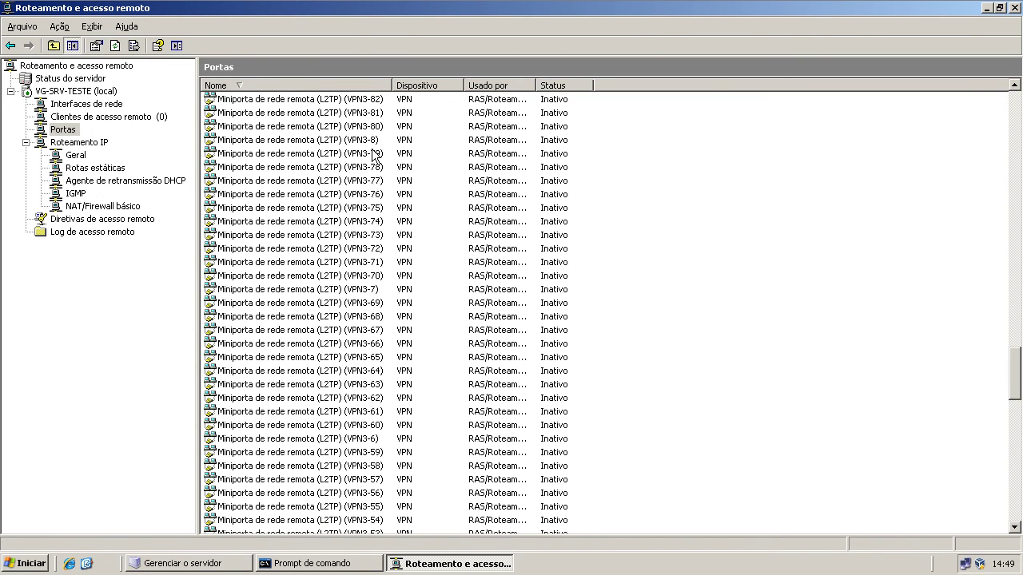
{"action": "scroll", "coordinate": [372, 154], "scroll_direction": "up", "scroll_amount": 20}
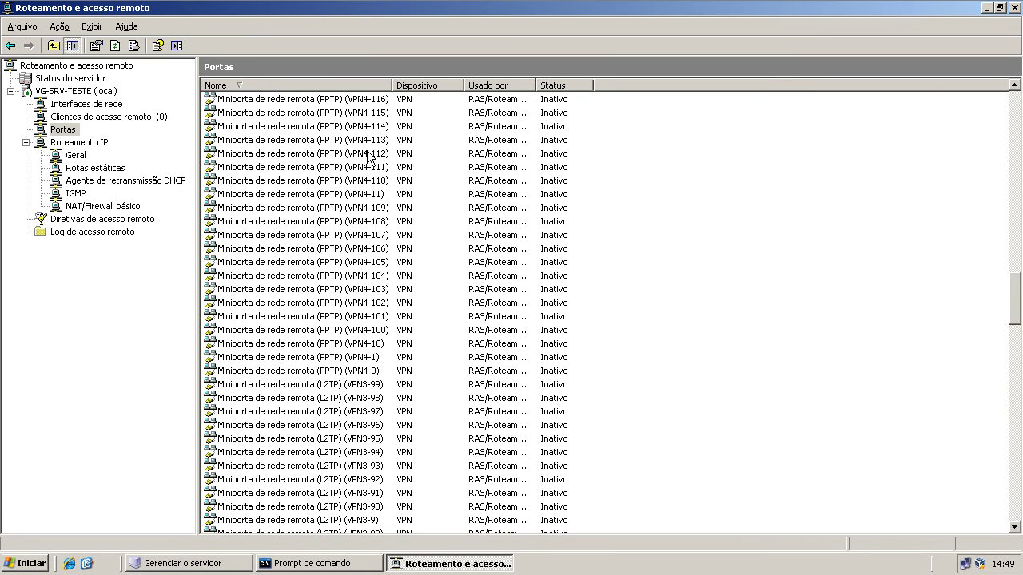
{"action": "scroll", "coordinate": [366, 155], "scroll_direction": "up", "scroll_amount": 14}
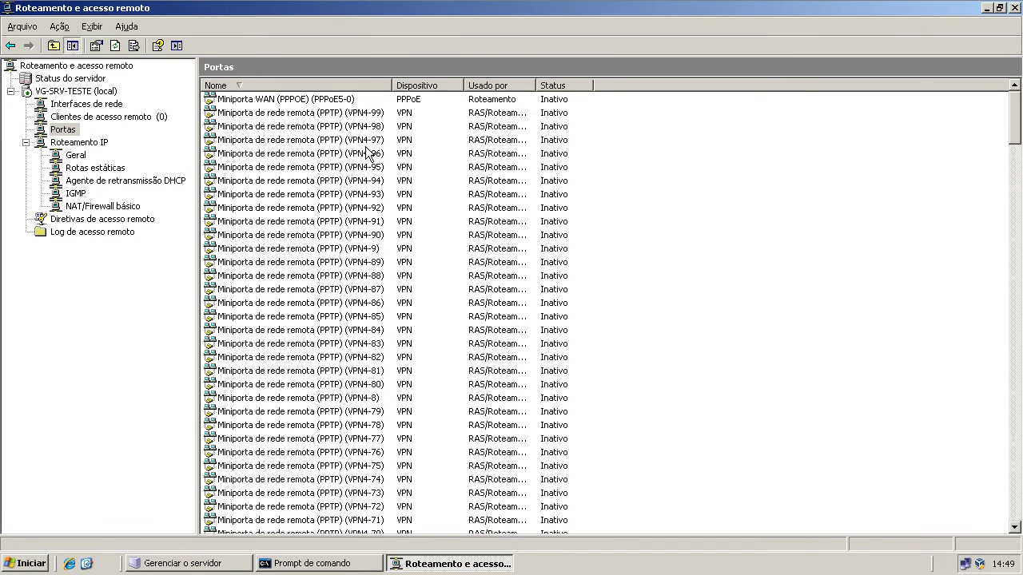
{"action": "double_click", "coordinate": [530, 84]}
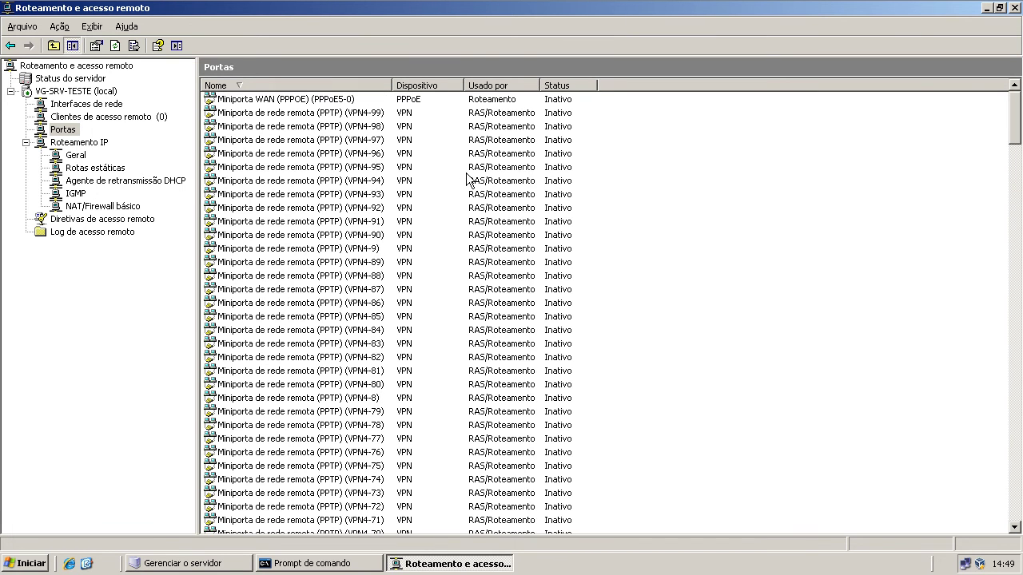
{"action": "left_click", "coordinate": [457, 114]}
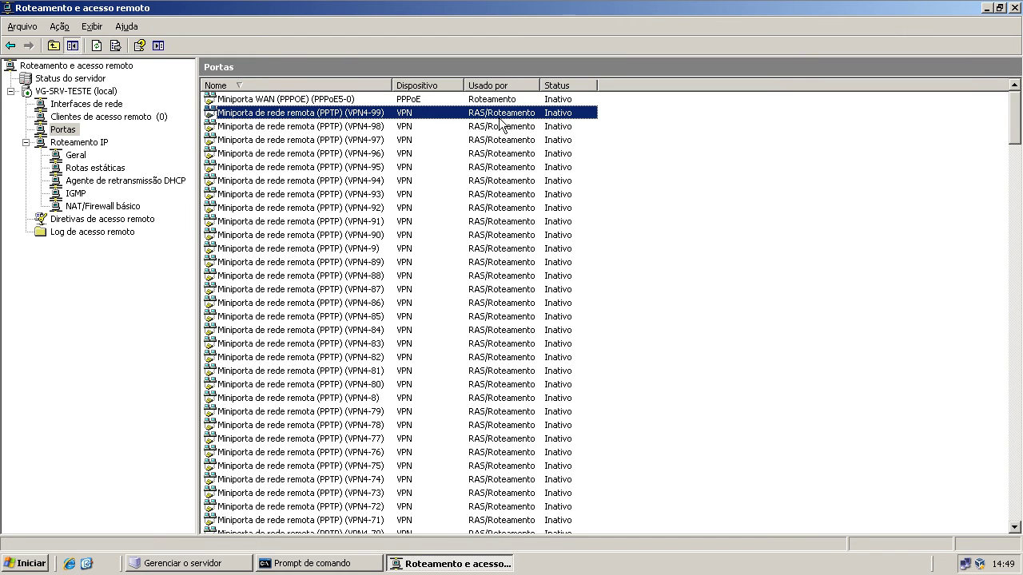
- Examine the Interno, Conexão local and Auto-retorno interfaces under Geral in Roteamento IP
{"action": "key", "text": "alt+Left"}
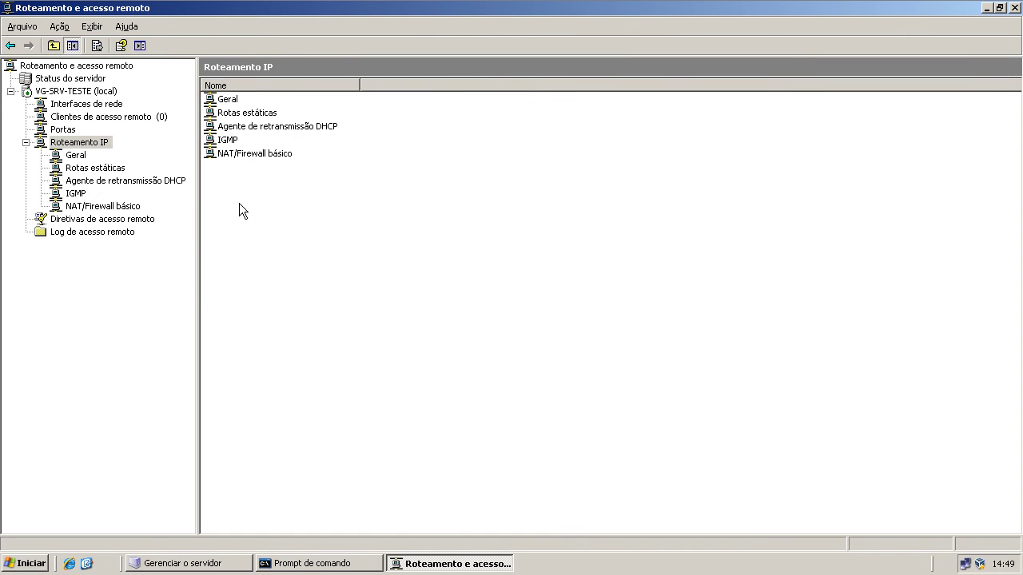
{"action": "left_click", "coordinate": [76, 157]}
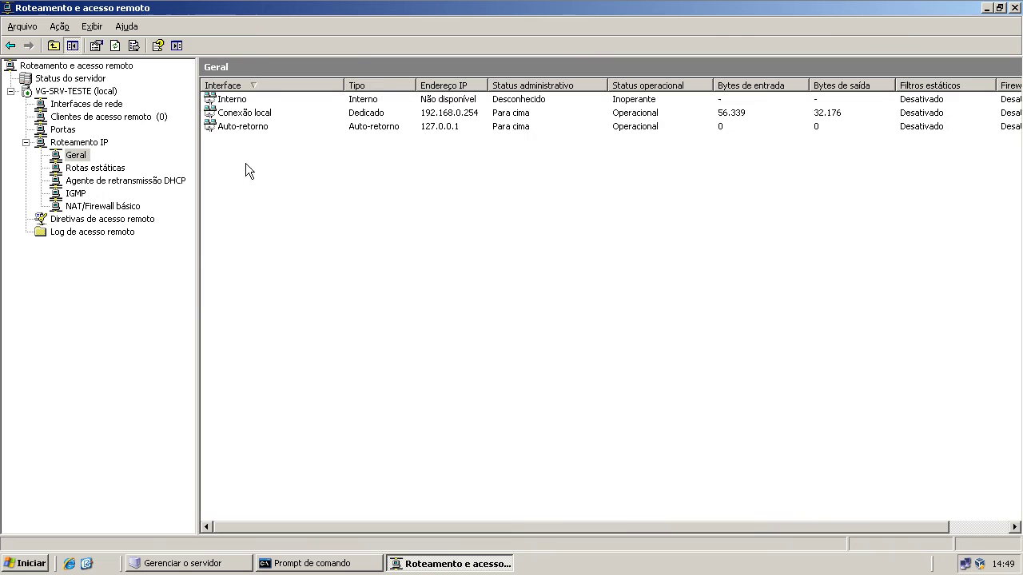
{"action": "left_click", "coordinate": [311, 112]}
{"action": "key", "text": "Up"}
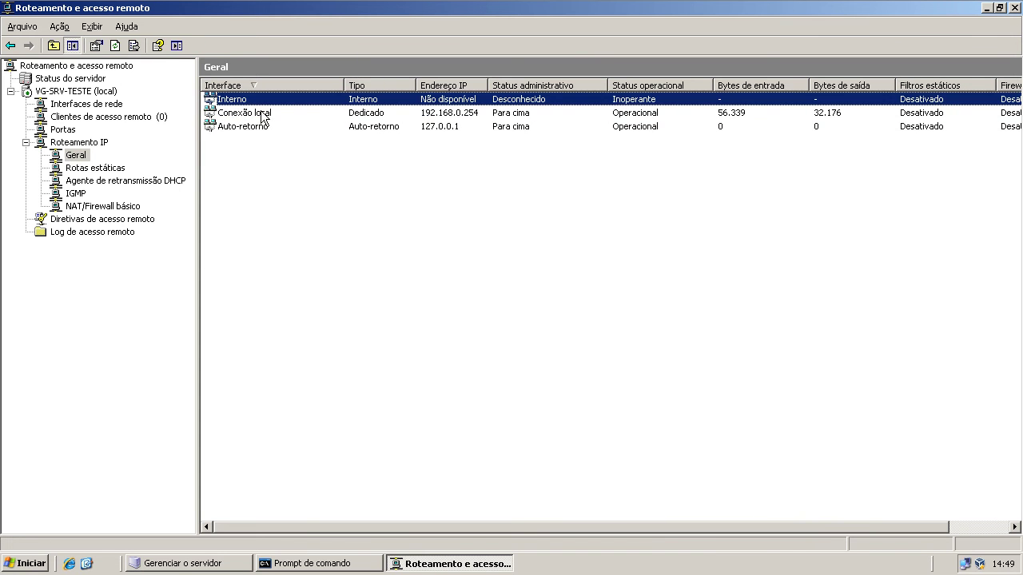
{"action": "key", "text": "Down"}
{"action": "left_click", "coordinate": [264, 127]}
{"action": "left_click", "coordinate": [252, 100]}
- View the Rotas estáticas, Agente de retransmissão DHCP and IGMP entries of Roteamento IP
{"action": "left_click", "coordinate": [104, 169]}
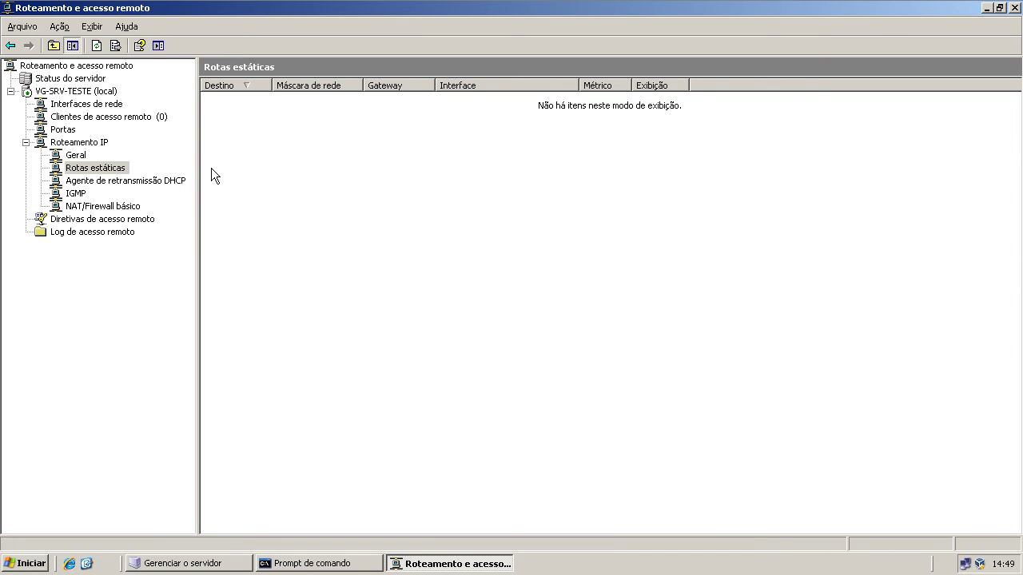
{"action": "left_click", "coordinate": [120, 182]}
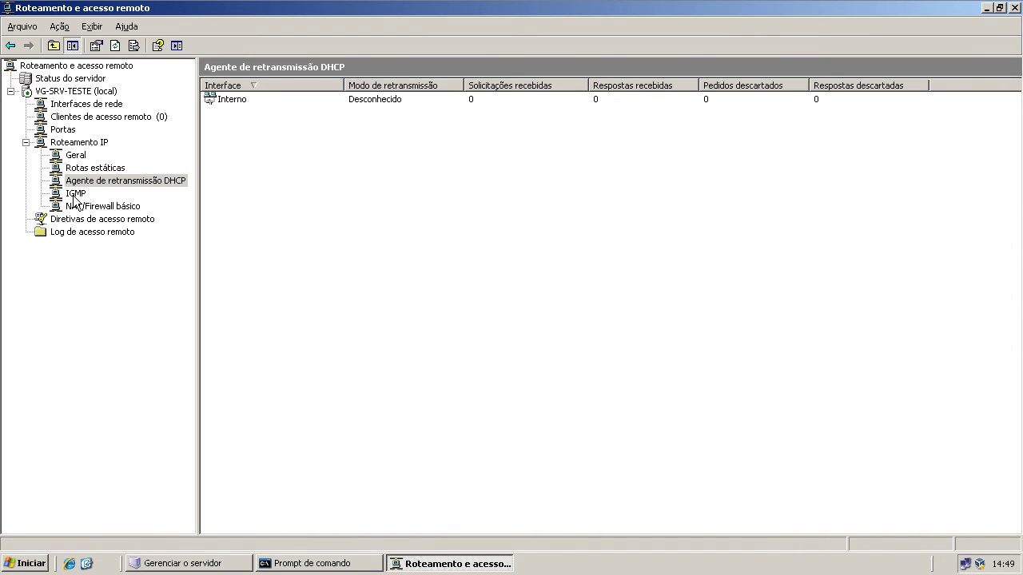
{"action": "left_click", "coordinate": [75, 194]}
- Add Conexão local to NAT/Firewall básico as an Interface privada conectada à uma rede privada
{"action": "left_click", "coordinate": [90, 207]}
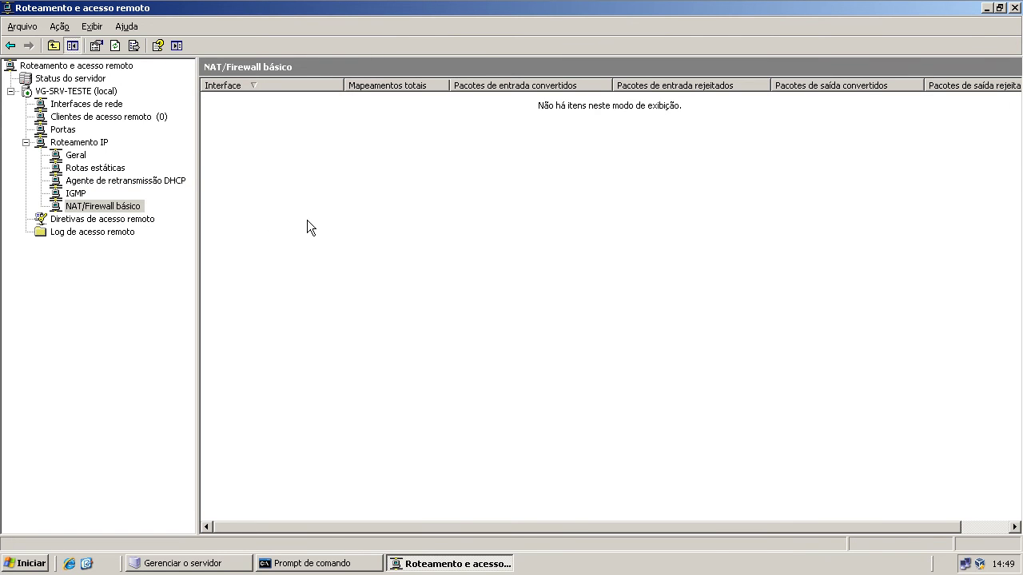
{"action": "right_click", "coordinate": [418, 211]}
{"action": "left_click", "coordinate": [427, 220]}
{"action": "left_click", "coordinate": [428, 208]}
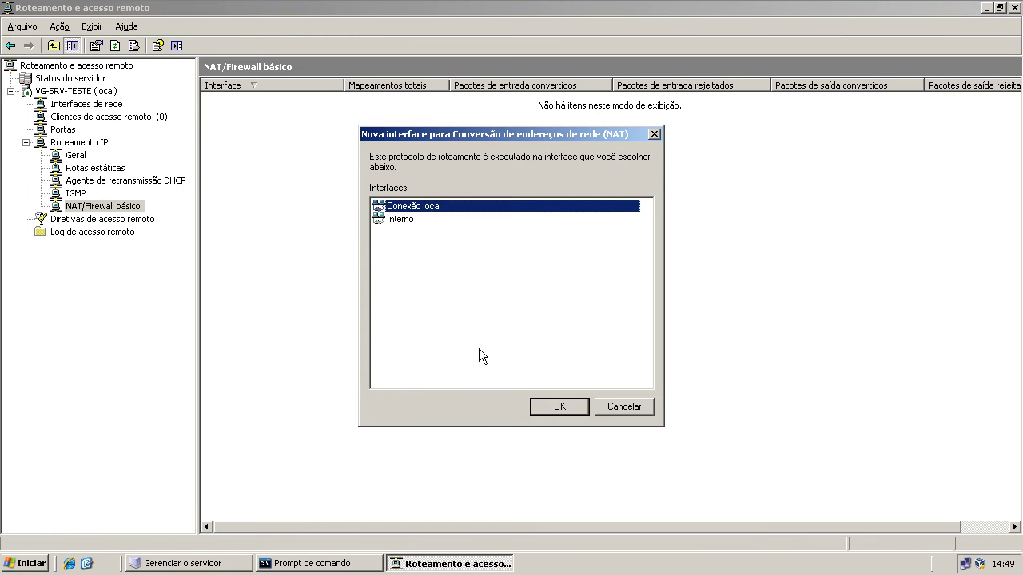
{"action": "left_click", "coordinate": [559, 407]}
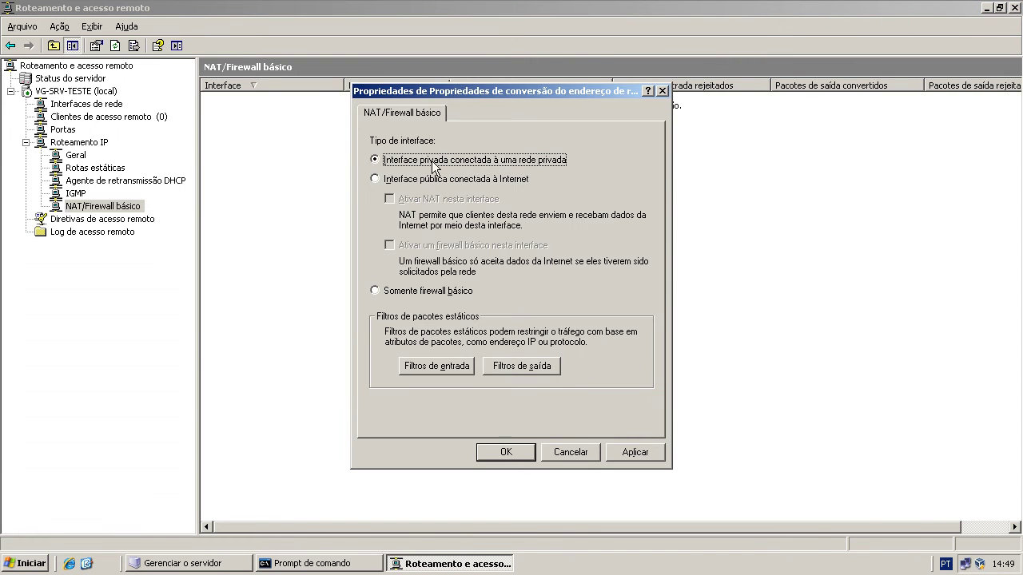
{"action": "left_click", "coordinate": [632, 452]}
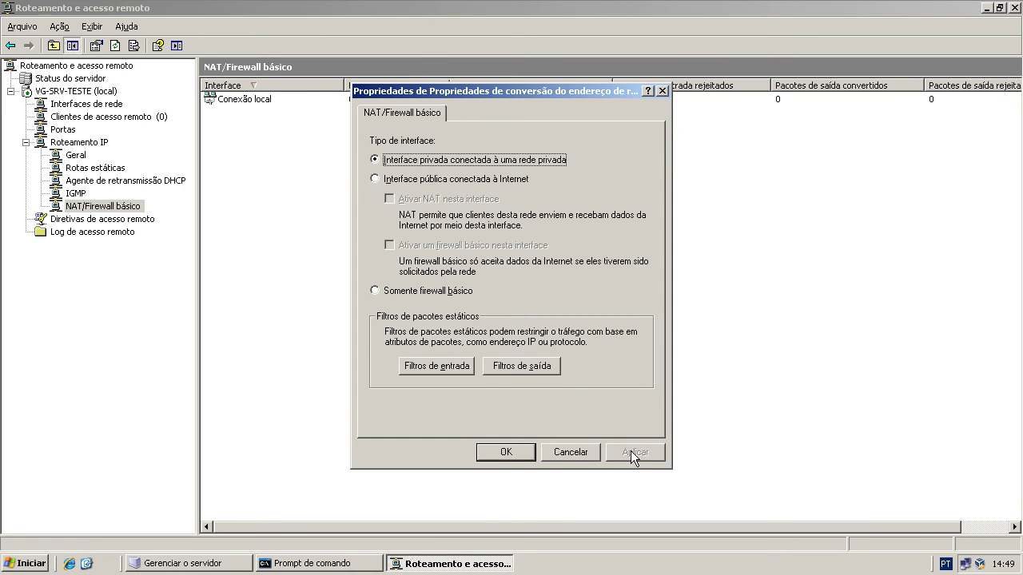
{"action": "left_click", "coordinate": [505, 452]}
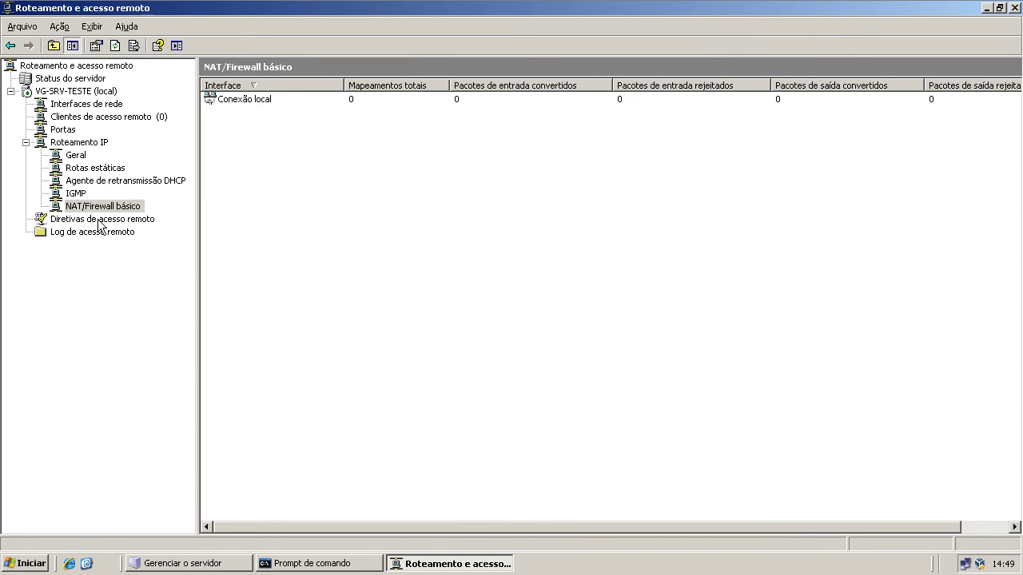
- Review the Geral, Segurança, IP, PPP and Log properties of the VG-SRV-TESTE (local) server
{"action": "left_click", "coordinate": [80, 105]}
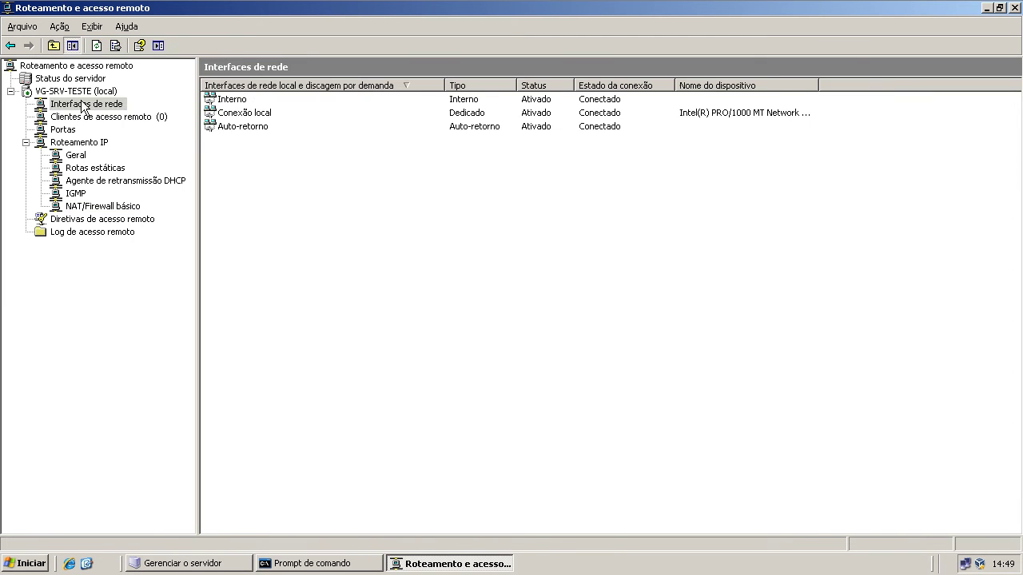
{"action": "left_click", "coordinate": [82, 92]}
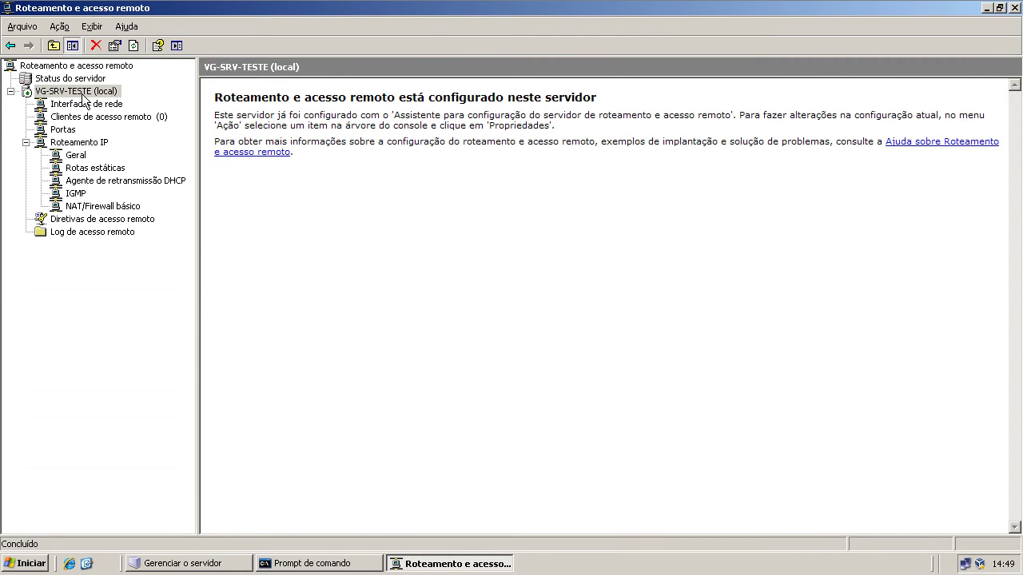
{"action": "right_click", "coordinate": [82, 96]}
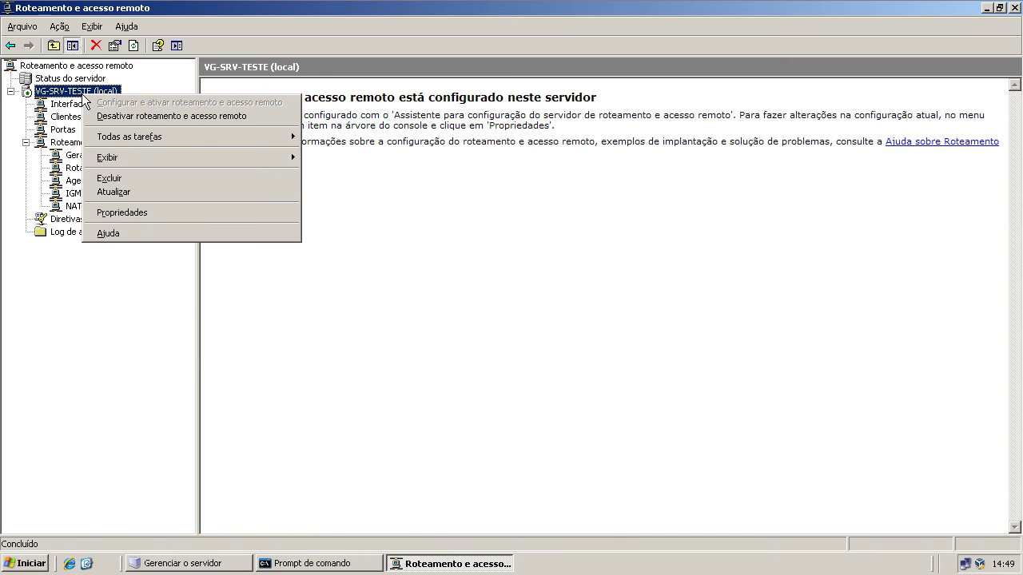
{"action": "left_click", "coordinate": [153, 212]}
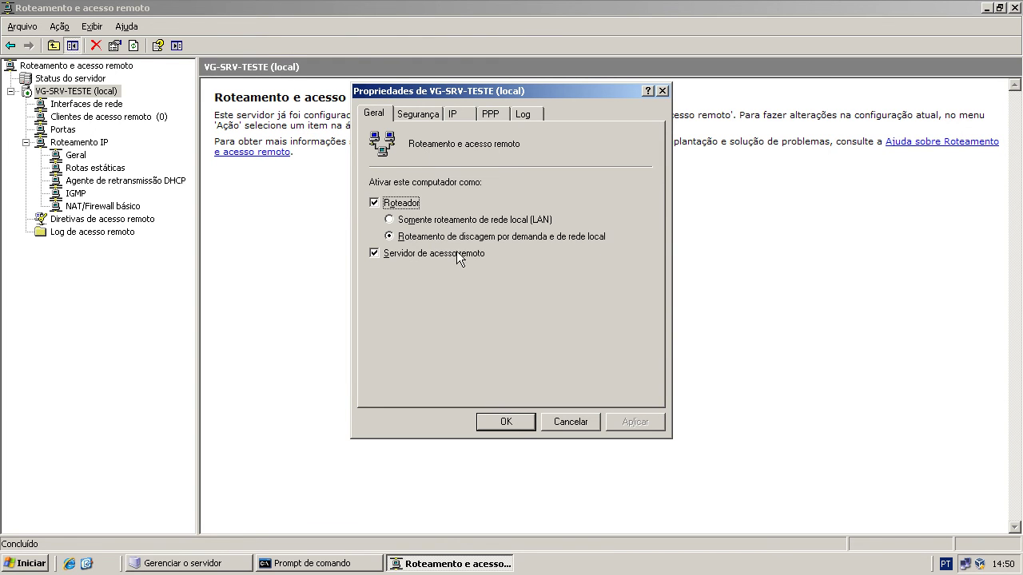
{"action": "left_click", "coordinate": [425, 114]}
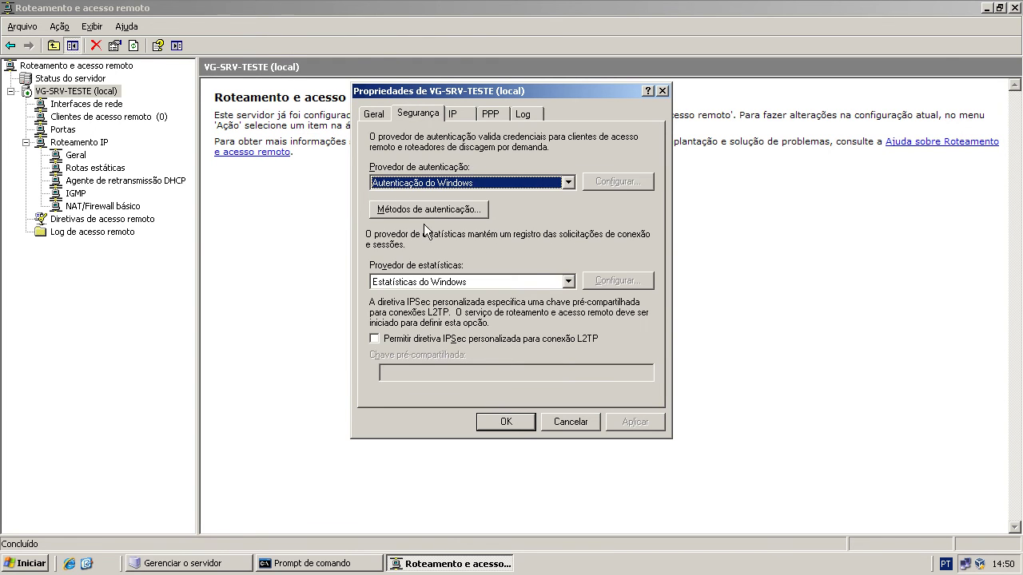
{"action": "left_click", "coordinate": [467, 114]}
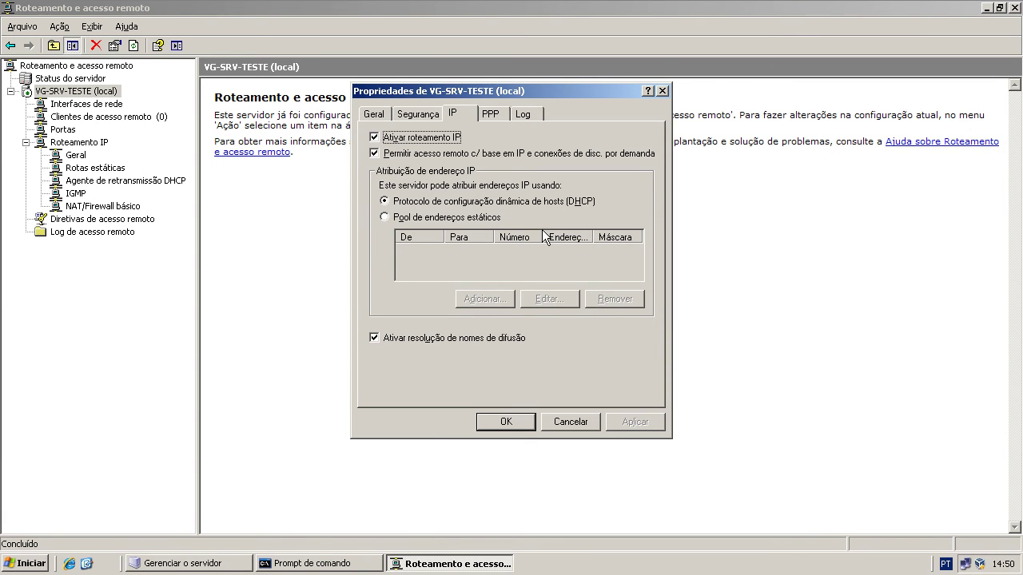
{"action": "left_click", "coordinate": [491, 120]}
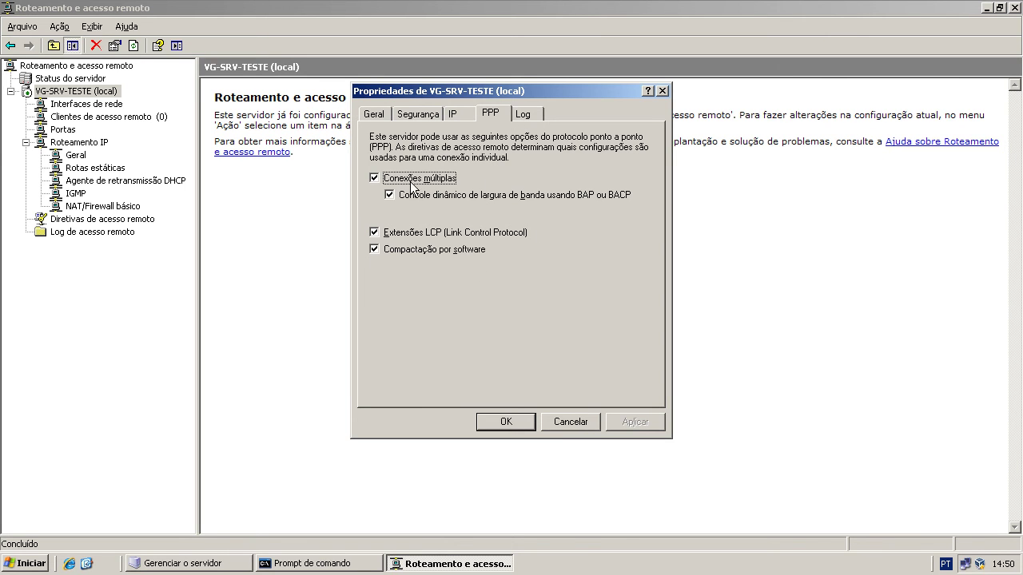
{"action": "left_click", "coordinate": [527, 116]}
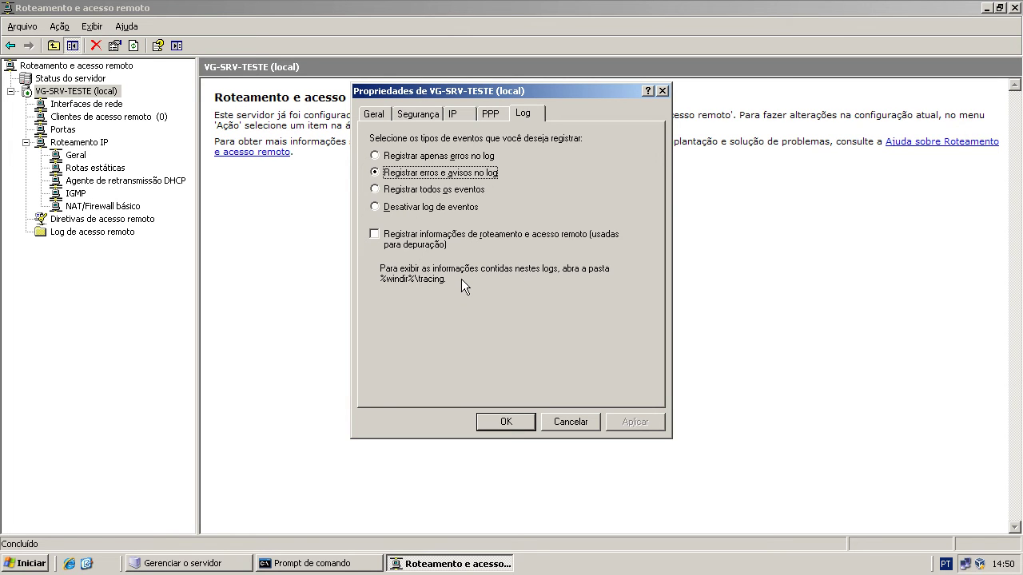
{"action": "left_click", "coordinate": [483, 422]}
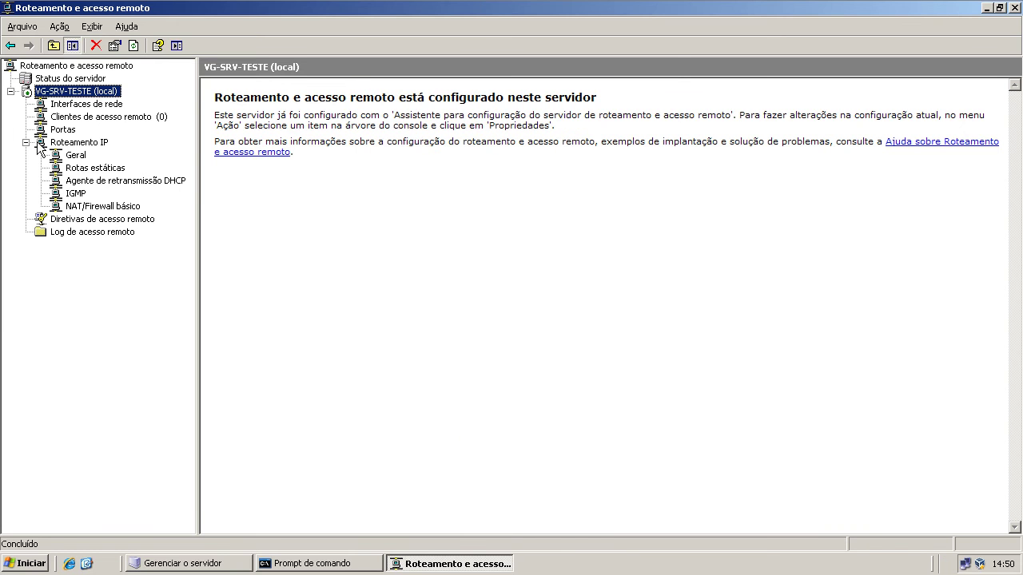
- Look through the Roteamento IP entries, the Diretivas de acesso remoto list and the logging methods under Log de acesso remoto
{"action": "left_click", "coordinate": [79, 142]}
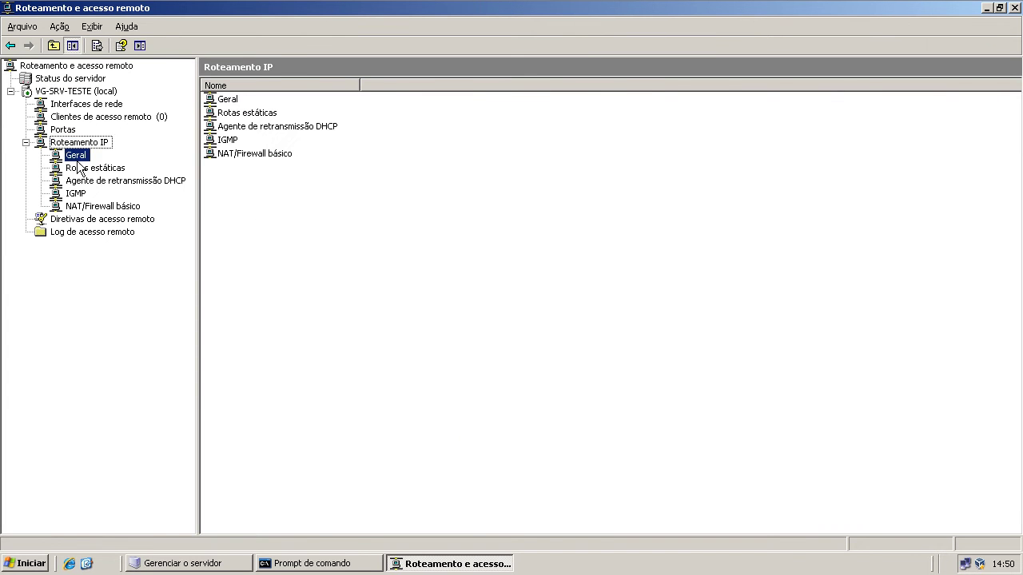
{"action": "left_click", "coordinate": [94, 169]}
{"action": "left_click", "coordinate": [91, 181]}
{"action": "left_click", "coordinate": [93, 194]}
{"action": "left_click", "coordinate": [95, 206]}
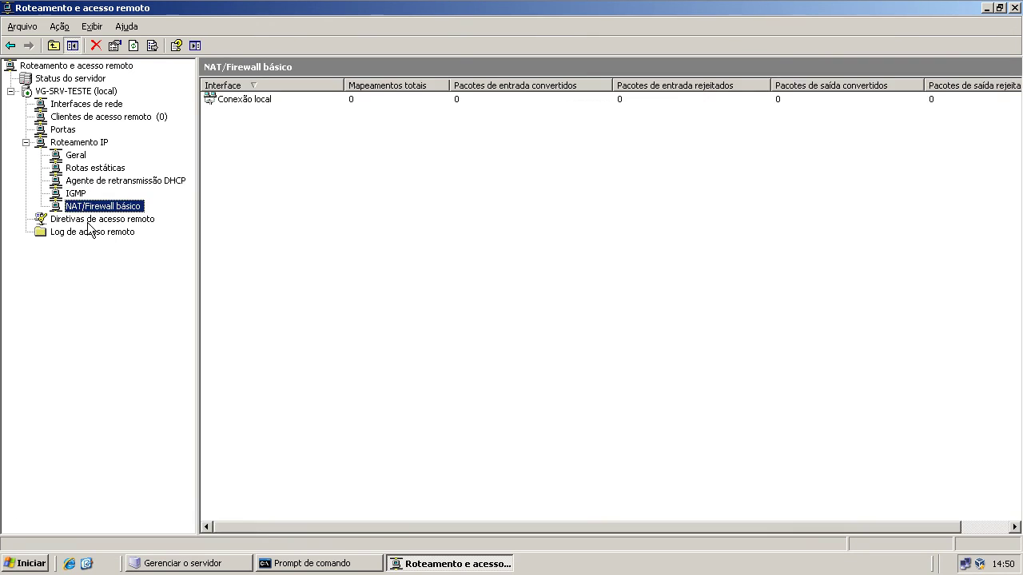
{"action": "left_click", "coordinate": [95, 219]}
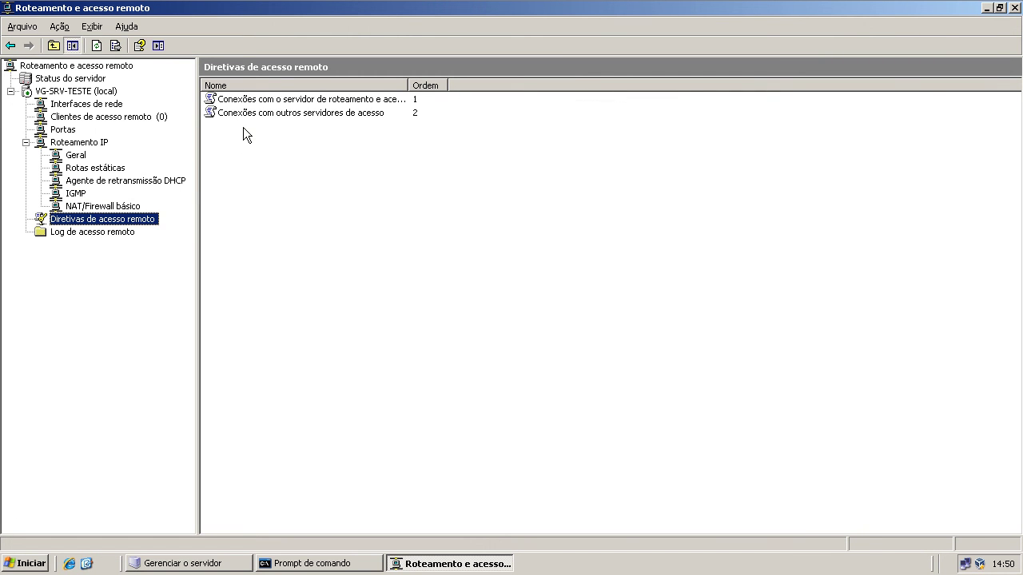
{"action": "left_click", "coordinate": [114, 232]}
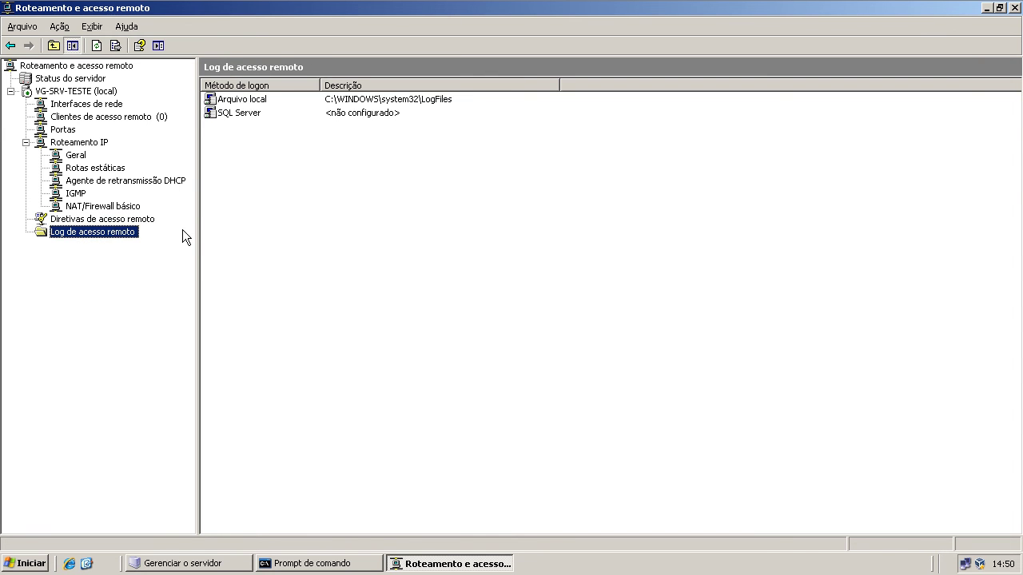
{"action": "left_click", "coordinate": [281, 116]}
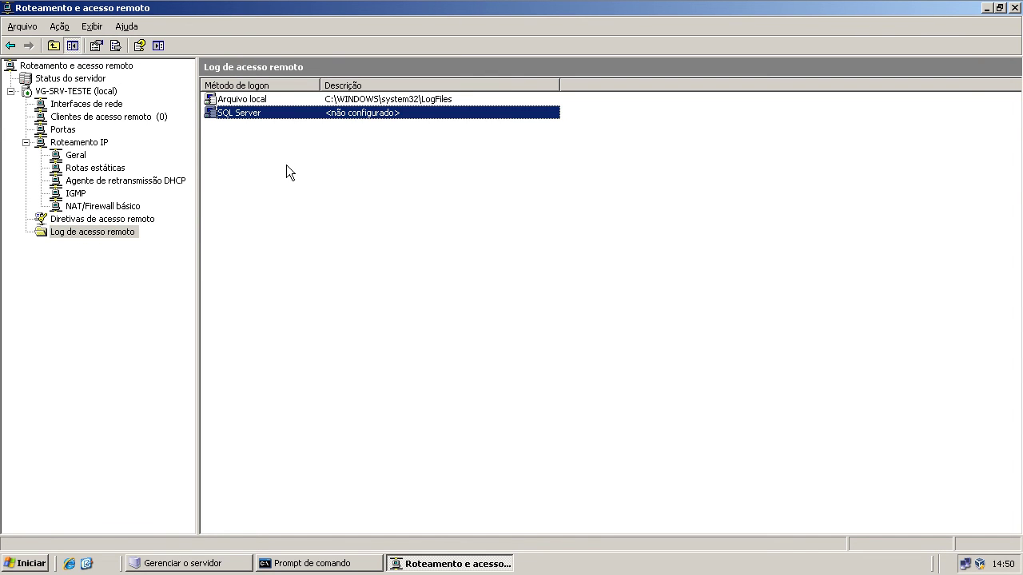
{"action": "key", "text": "Up"}
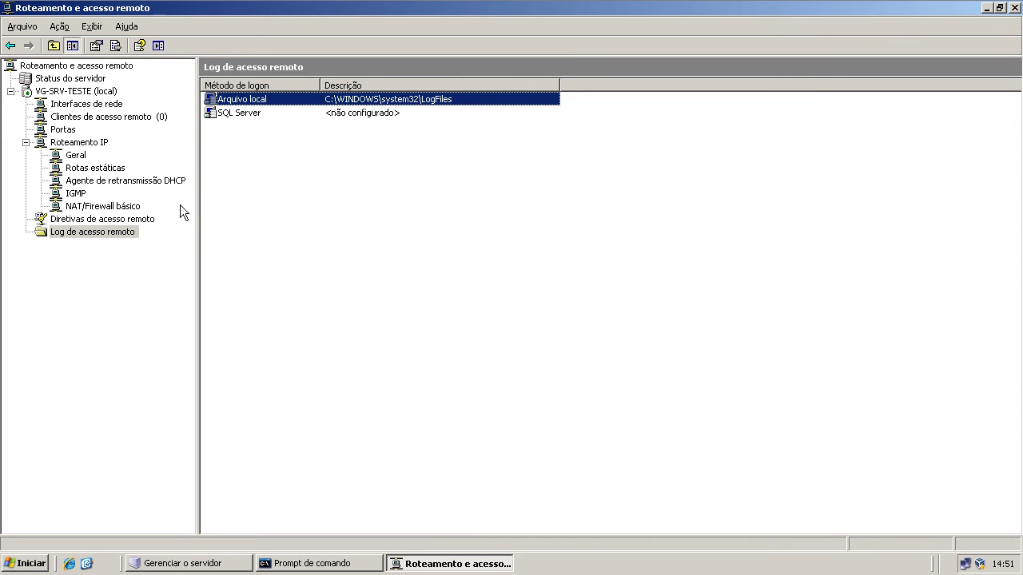
- Examine the conditions and permission settings of both policies in Diretivas de acesso remoto, closing each without changes
{"action": "left_click", "coordinate": [104, 219]}
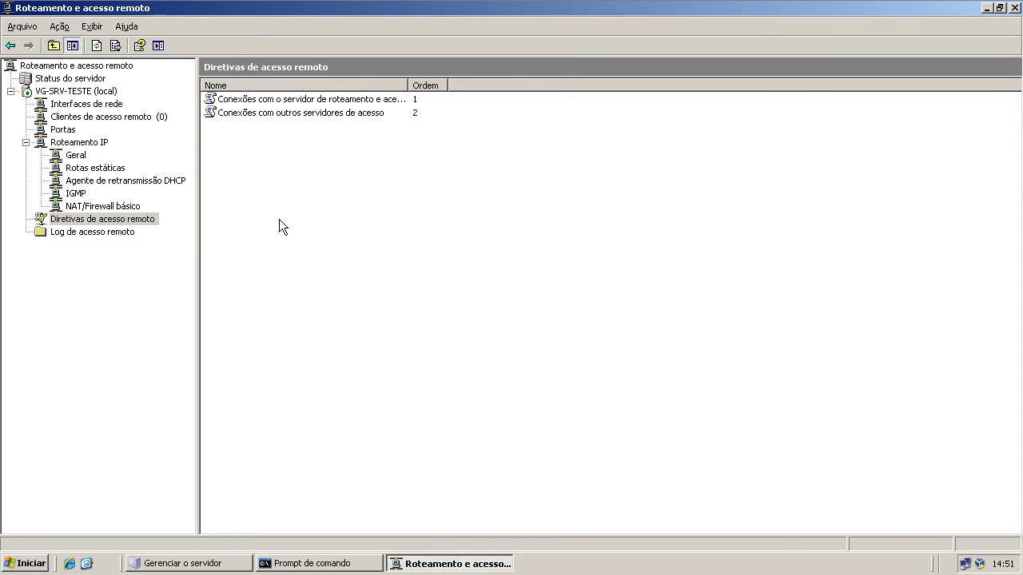
{"action": "double_click", "coordinate": [299, 99]}
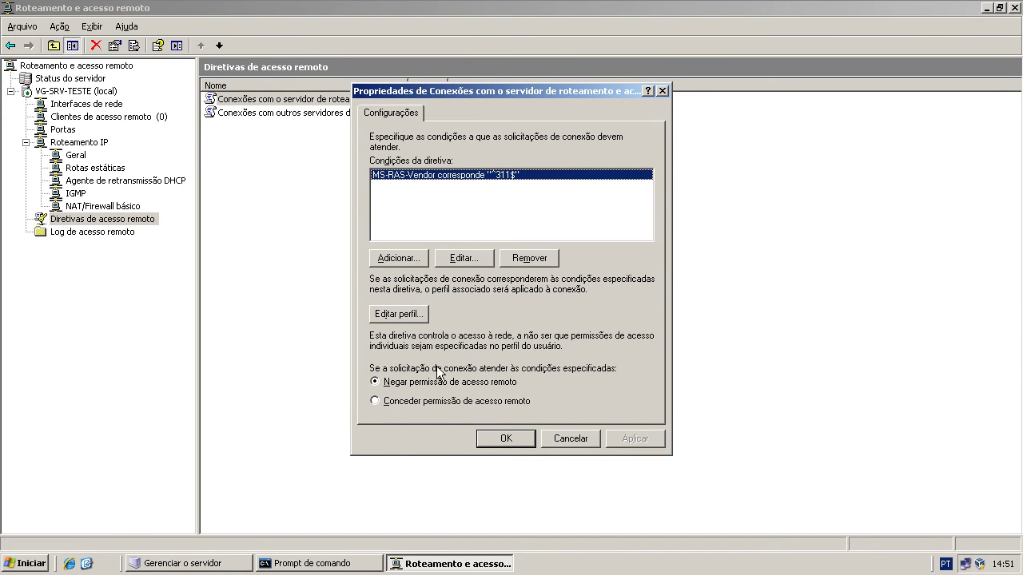
{"action": "left_click", "coordinate": [661, 92]}
{"action": "double_click", "coordinate": [226, 115]}
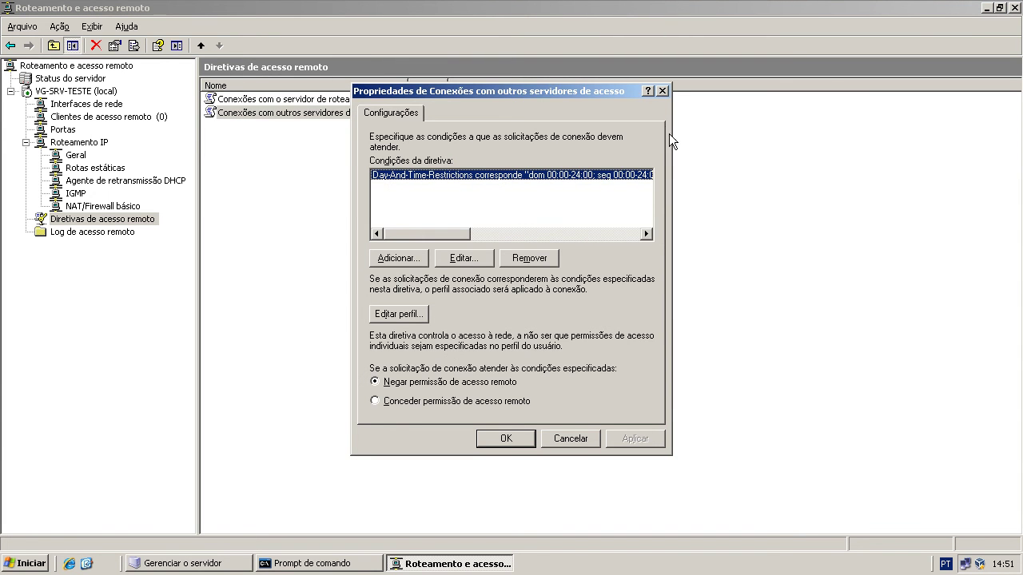
{"action": "left_click", "coordinate": [661, 91]}
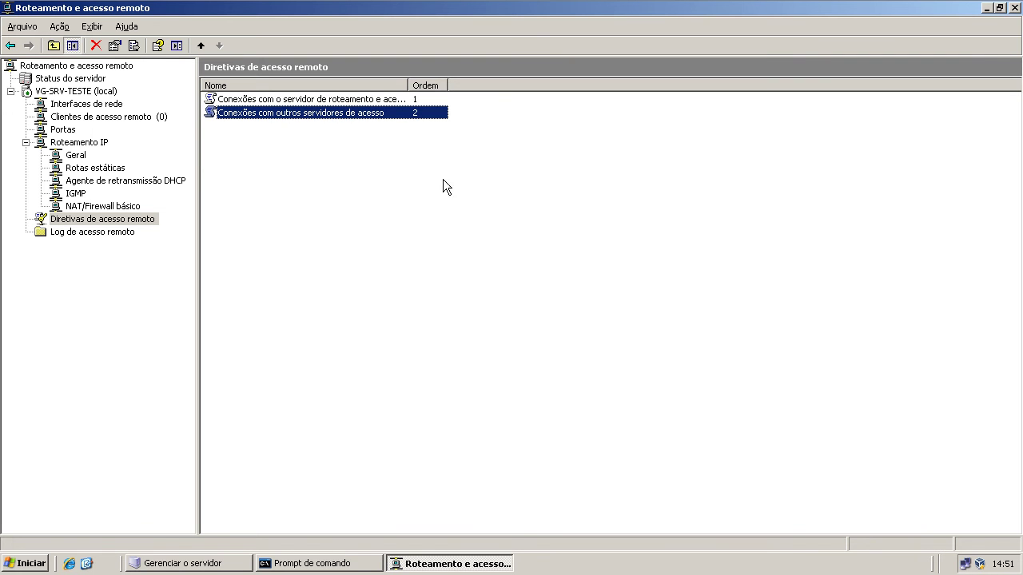
- Switch to Gerenciamento do computador and display the Usuários folder of Usuários e grupos locais
{"action": "left_click", "coordinate": [434, 566]}
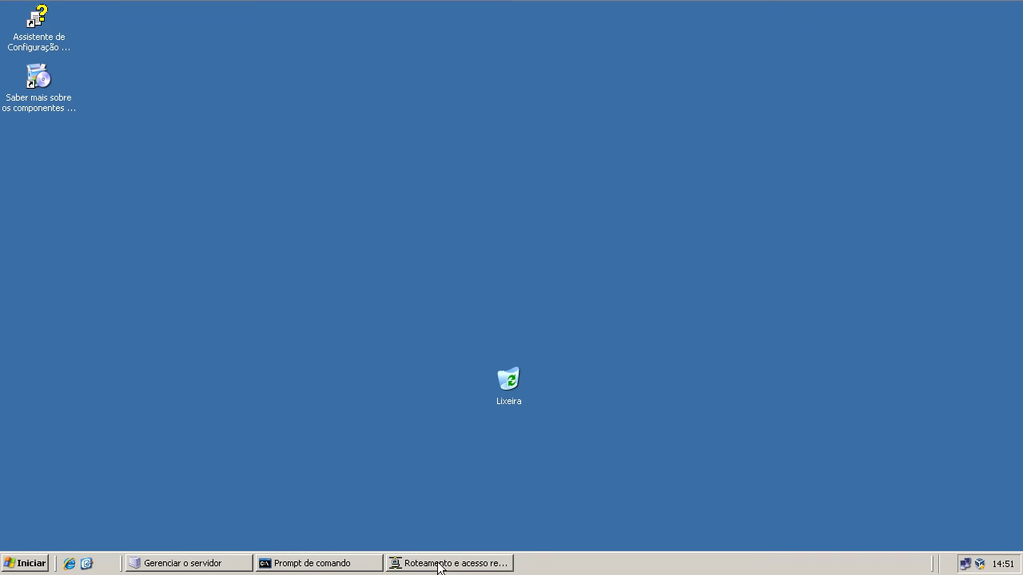
{"action": "left_click", "coordinate": [38, 563]}
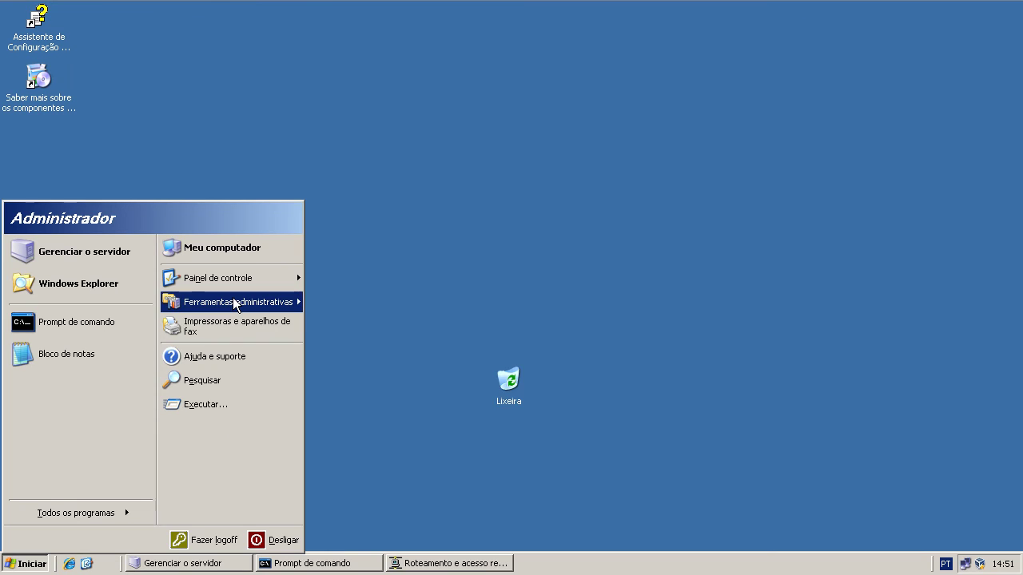
{"action": "mouse_move", "coordinate": [235, 300]}
{"action": "left_click", "coordinate": [382, 437]}
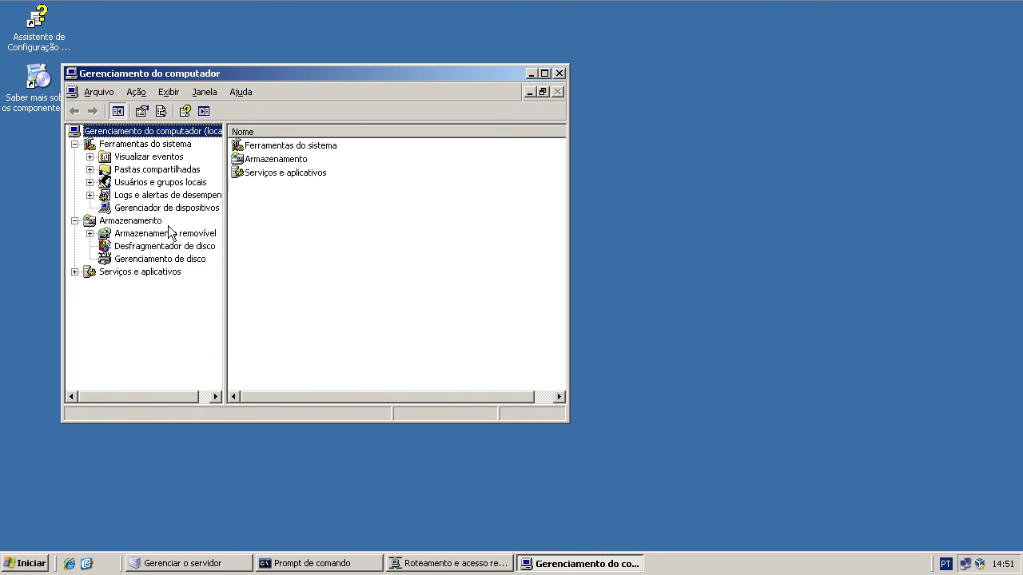
{"action": "left_click", "coordinate": [157, 183]}
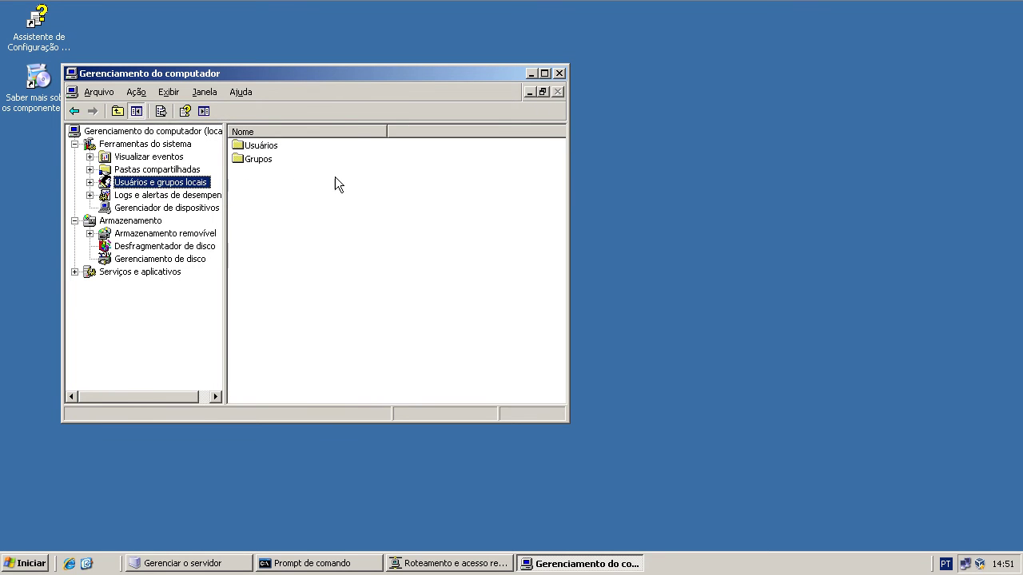
{"action": "double_click", "coordinate": [282, 146]}
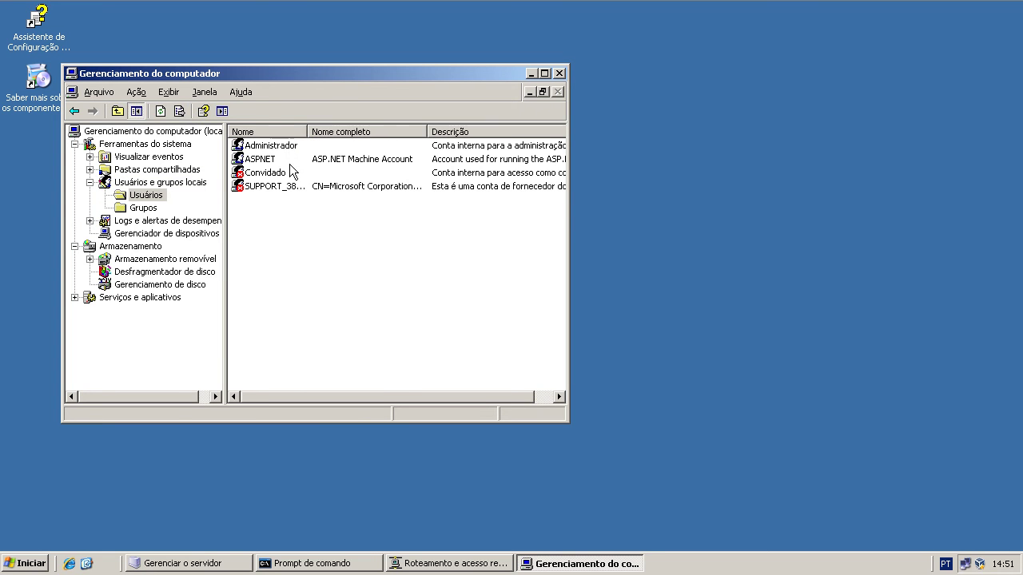
- Open the Discagem settings in the properties of the Administrador account
{"action": "left_click", "coordinate": [283, 145]}
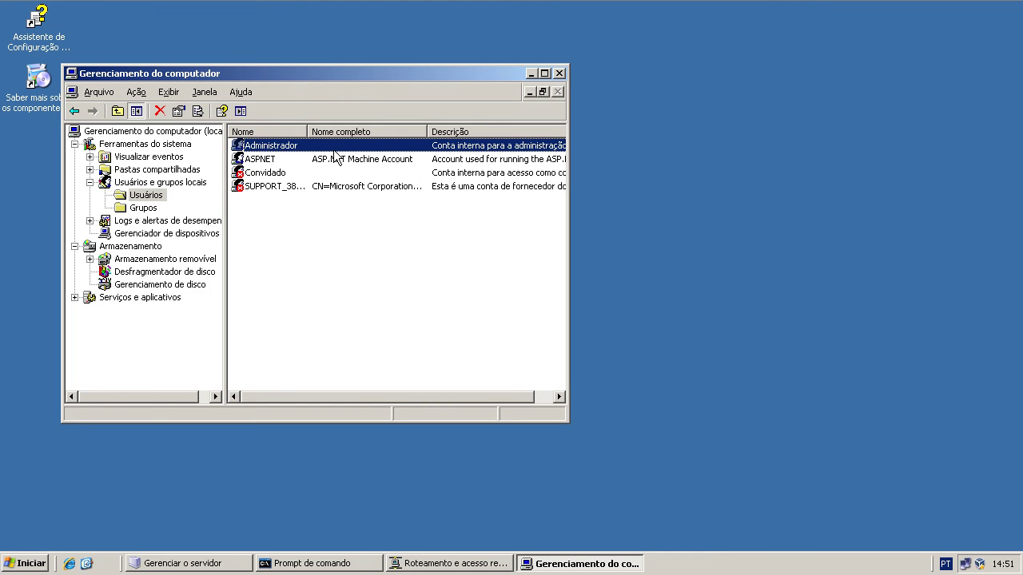
{"action": "double_click", "coordinate": [294, 152]}
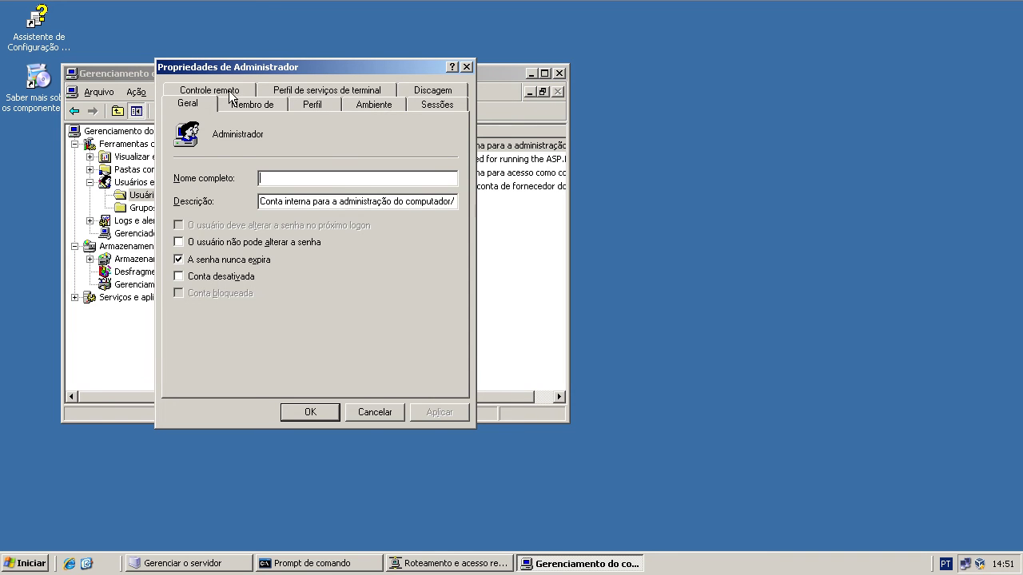
{"action": "left_click", "coordinate": [428, 91]}
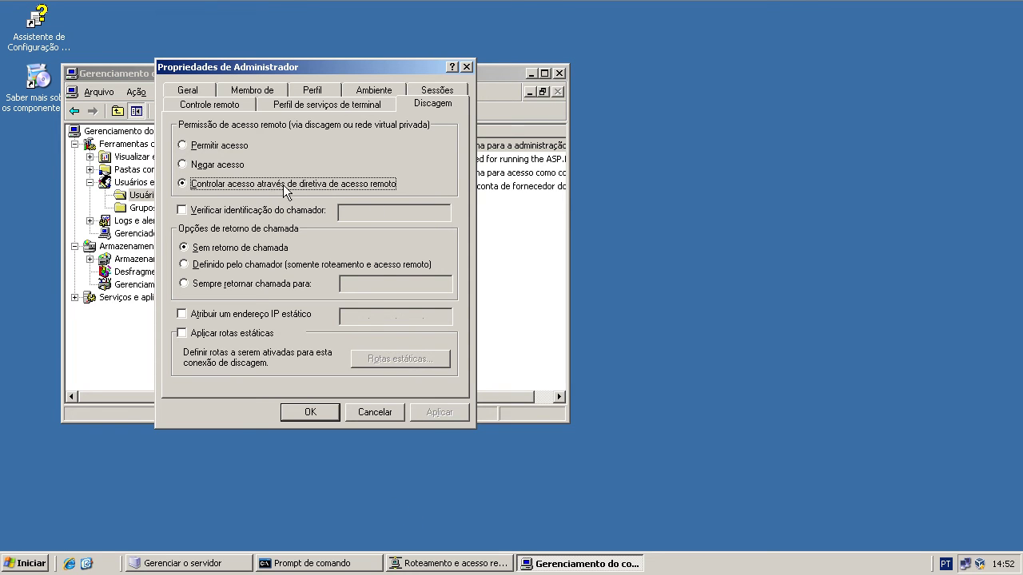
- Compare the two policies in Diretivas de acesso remoto with the Administrador account's Permissão de acesso remoto options
{"action": "left_click", "coordinate": [480, 566]}
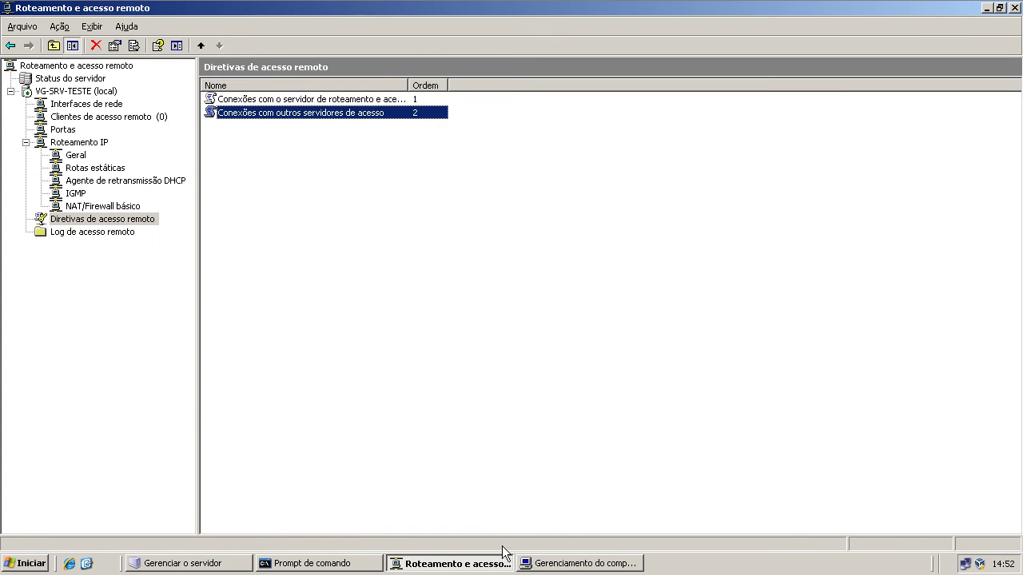
{"action": "left_click", "coordinate": [271, 100]}
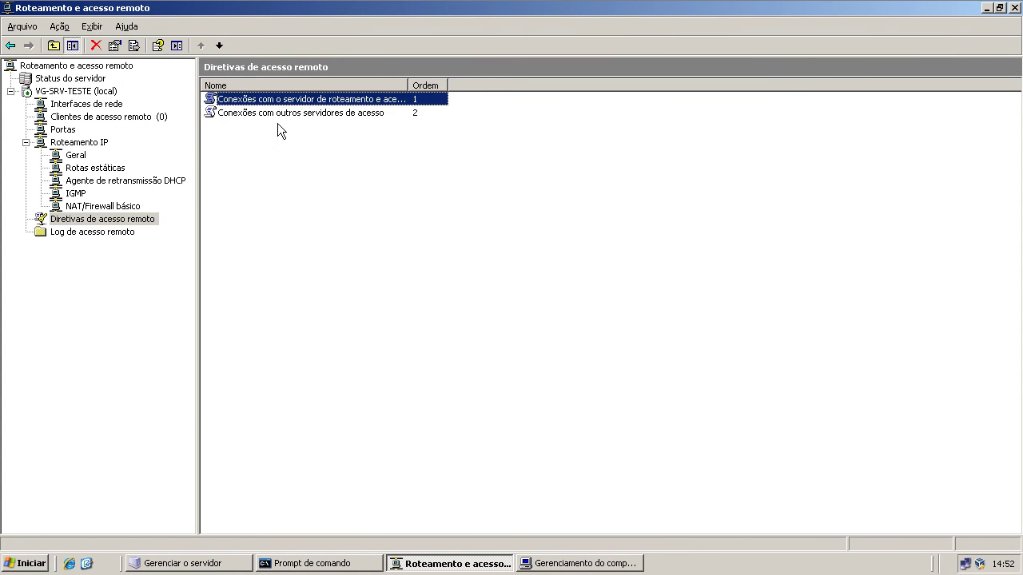
{"action": "left_click", "coordinate": [254, 113]}
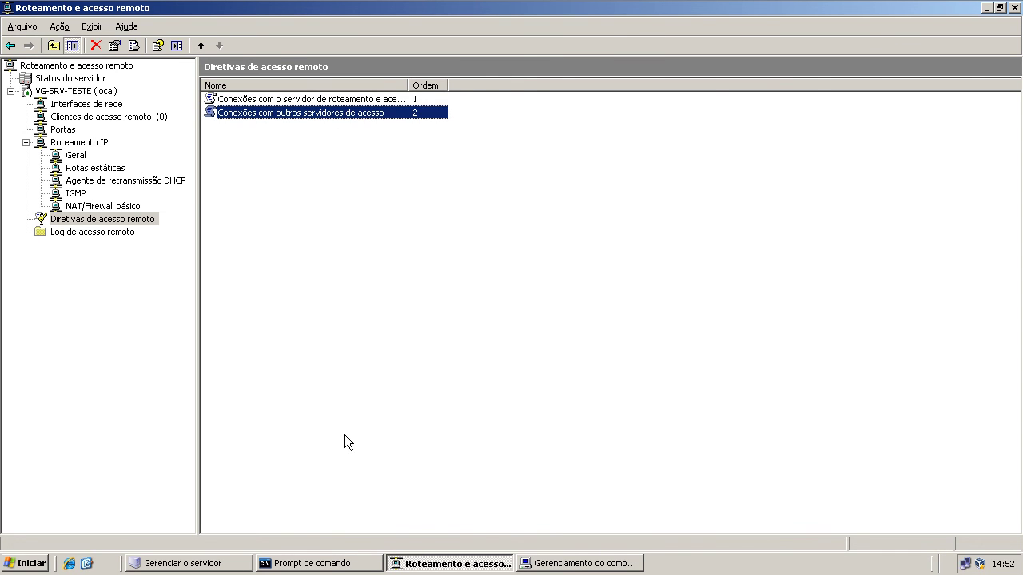
{"action": "left_click", "coordinate": [425, 566]}
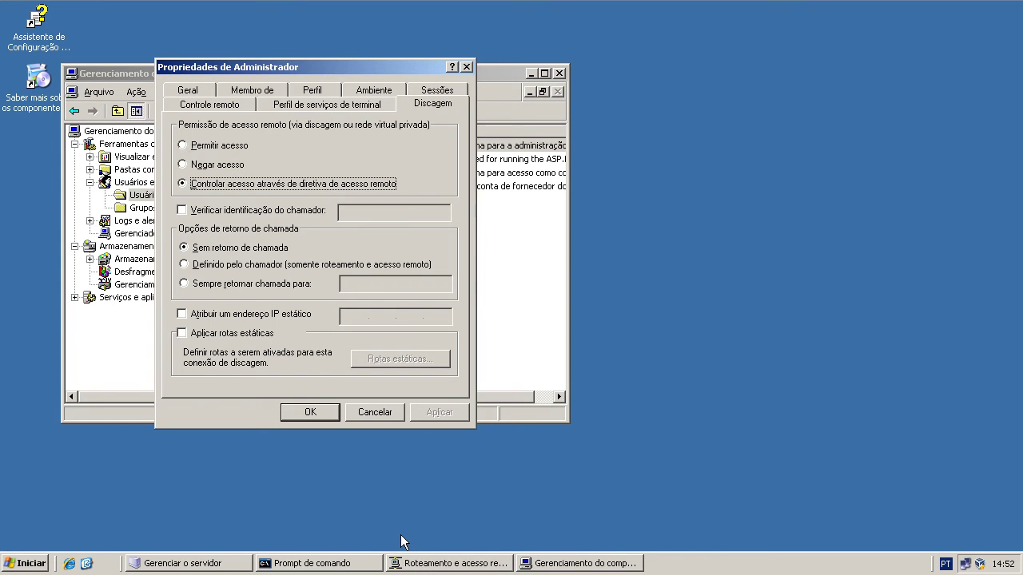
{"action": "left_click", "coordinate": [467, 565]}
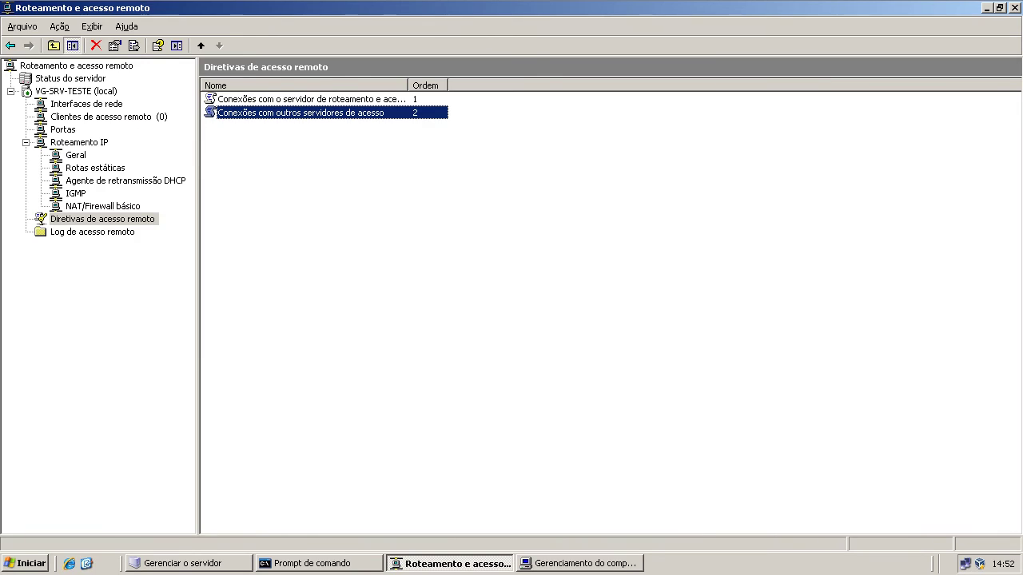
{"action": "left_click", "coordinate": [436, 569]}
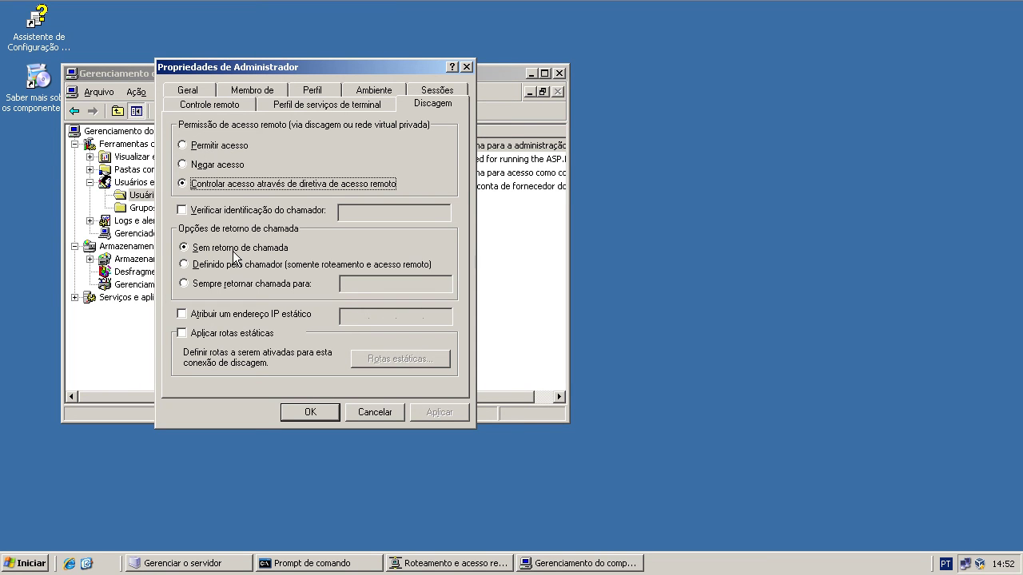
{"action": "left_click", "coordinate": [441, 563]}
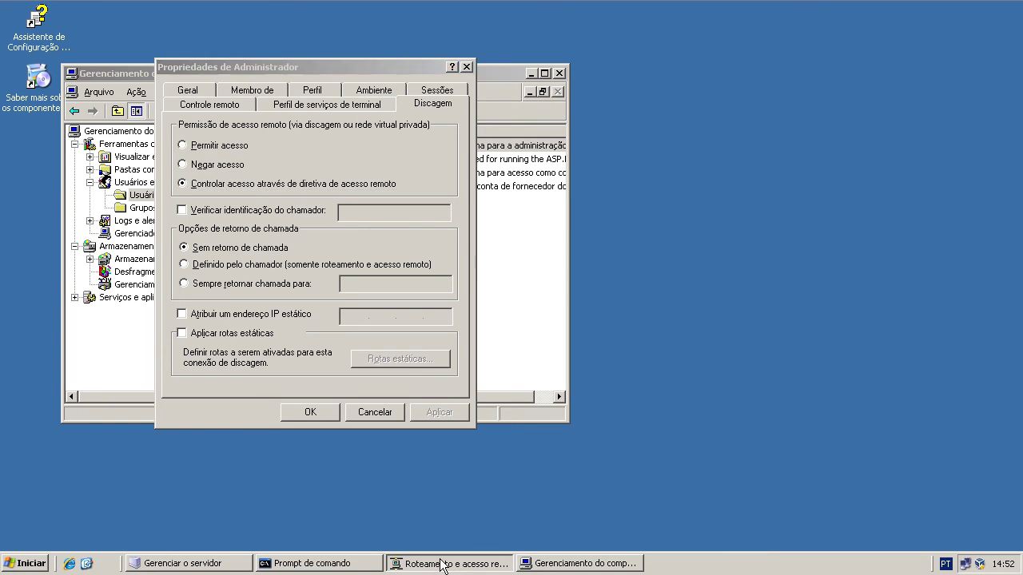
{"action": "left_click", "coordinate": [441, 563]}
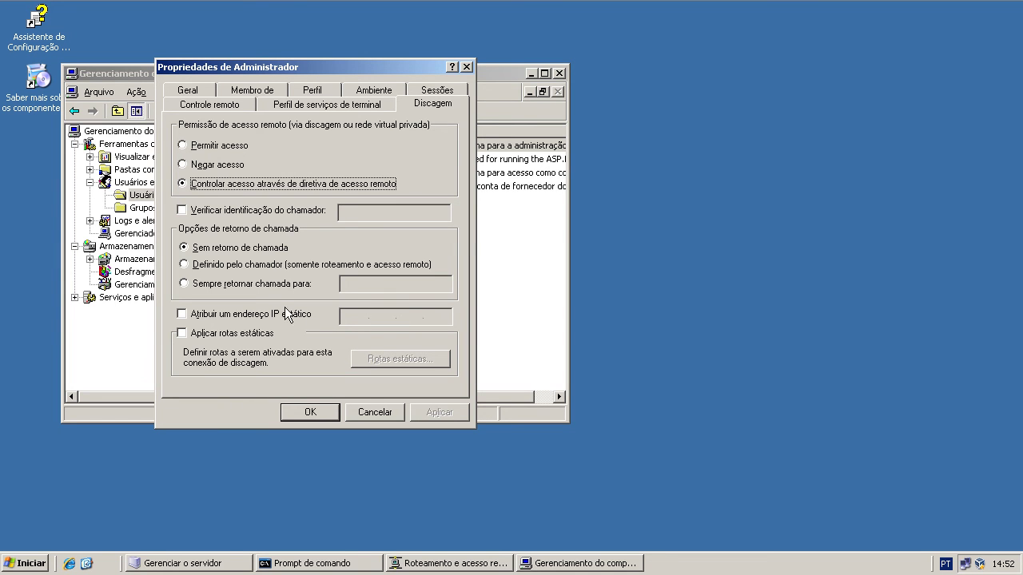
- Close the Administrador properties without changes and minimize Gerenciamento do computador
{"action": "left_click", "coordinate": [466, 68]}
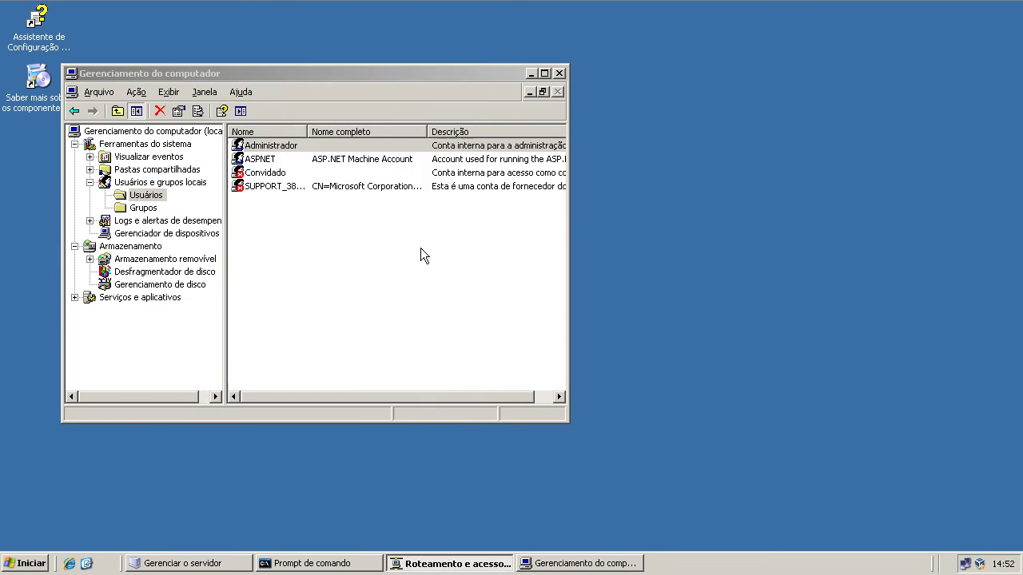
{"action": "left_click", "coordinate": [530, 73]}
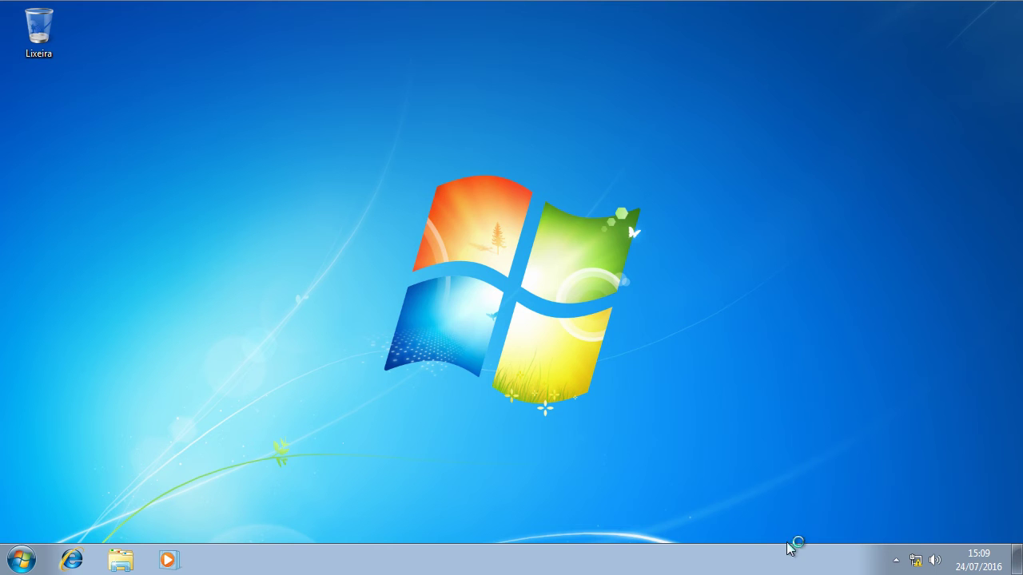
- Switch to the Windows 7 client and open Central de Rede e Compartilhamento
{"action": "left_click", "coordinate": [895, 559]}
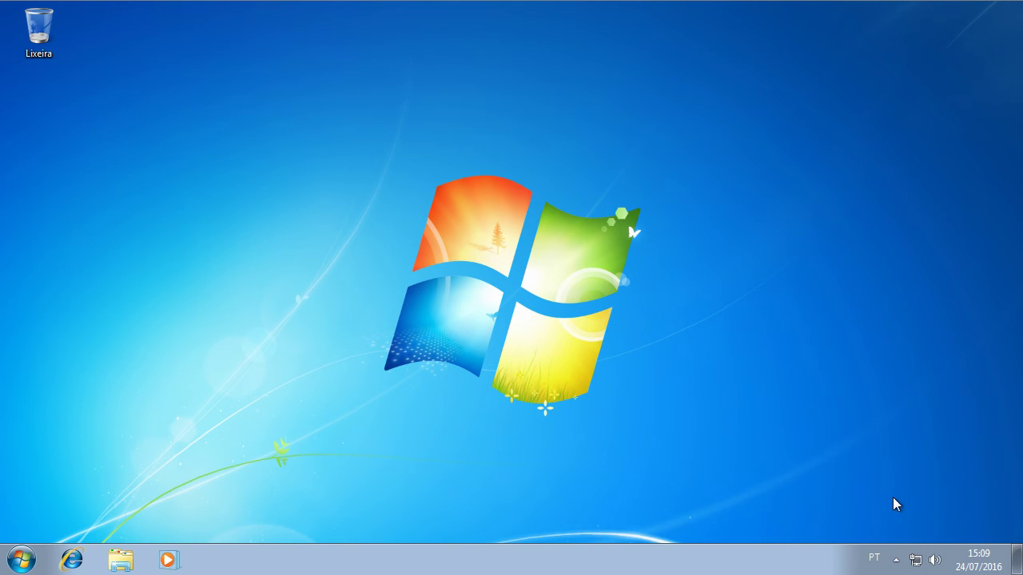
{"action": "left_click", "coordinate": [916, 562]}
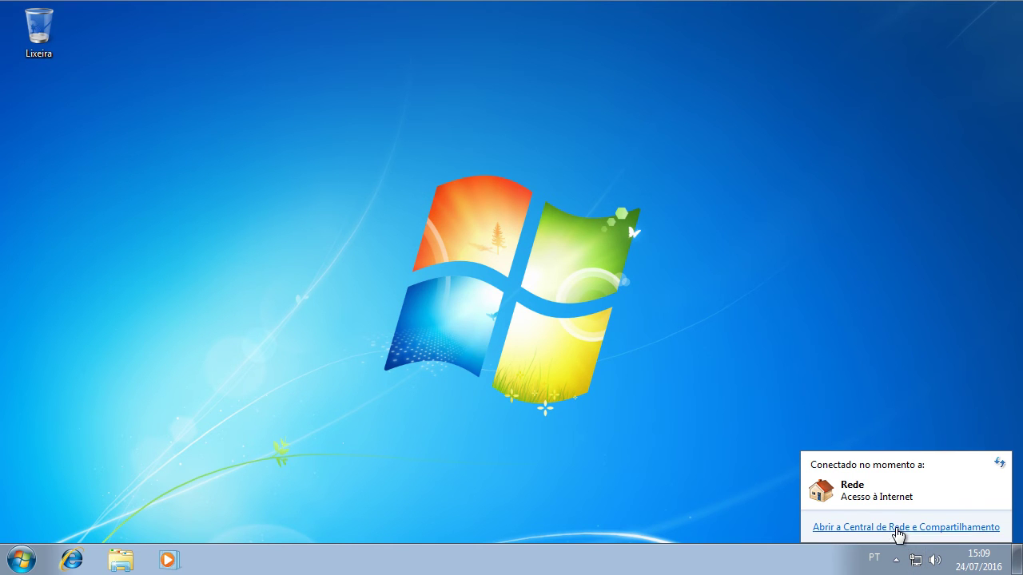
{"action": "left_click", "coordinate": [898, 528]}
{"action": "left_click", "coordinate": [895, 528]}
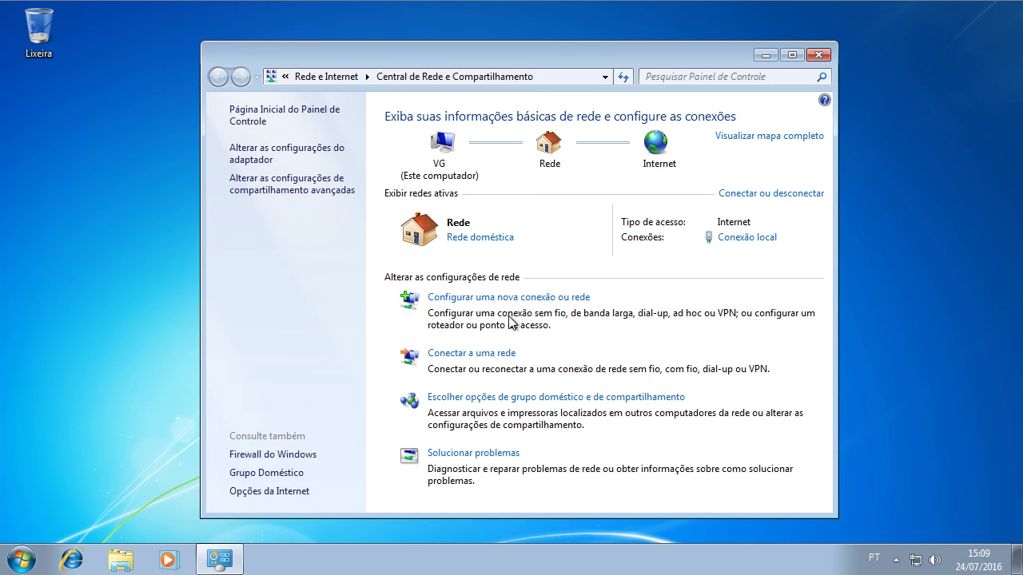
- Start configuring a new connection to a local de trabalho that uses the Internet connection (VPN)
{"action": "left_click", "coordinate": [505, 299]}
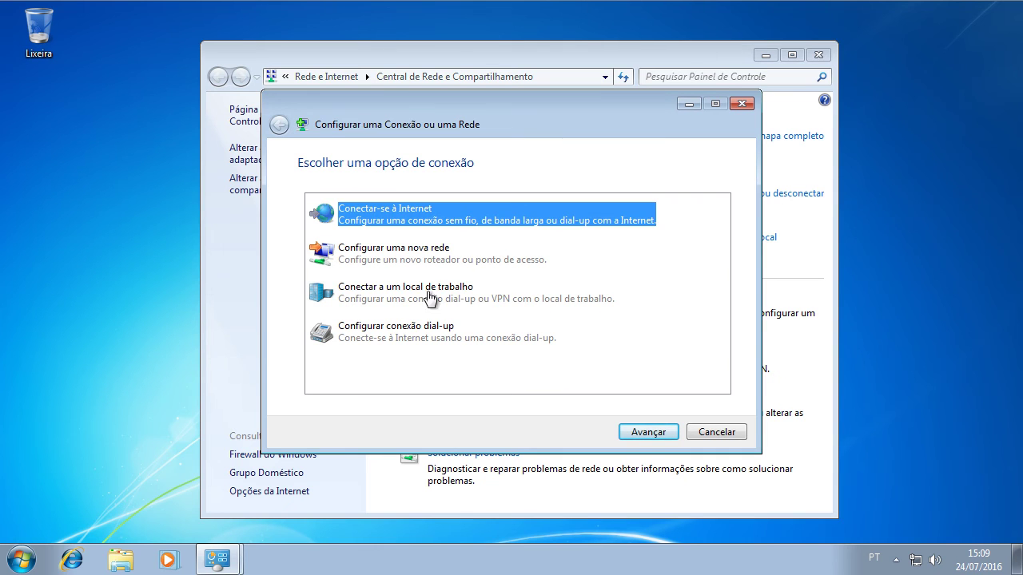
{"action": "left_click", "coordinate": [412, 298]}
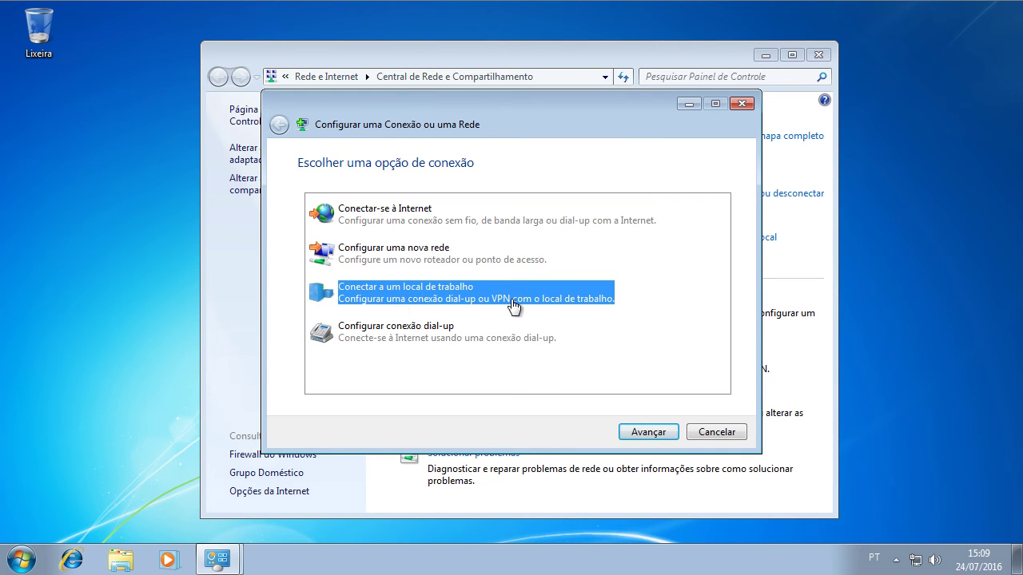
{"action": "left_click", "coordinate": [646, 432]}
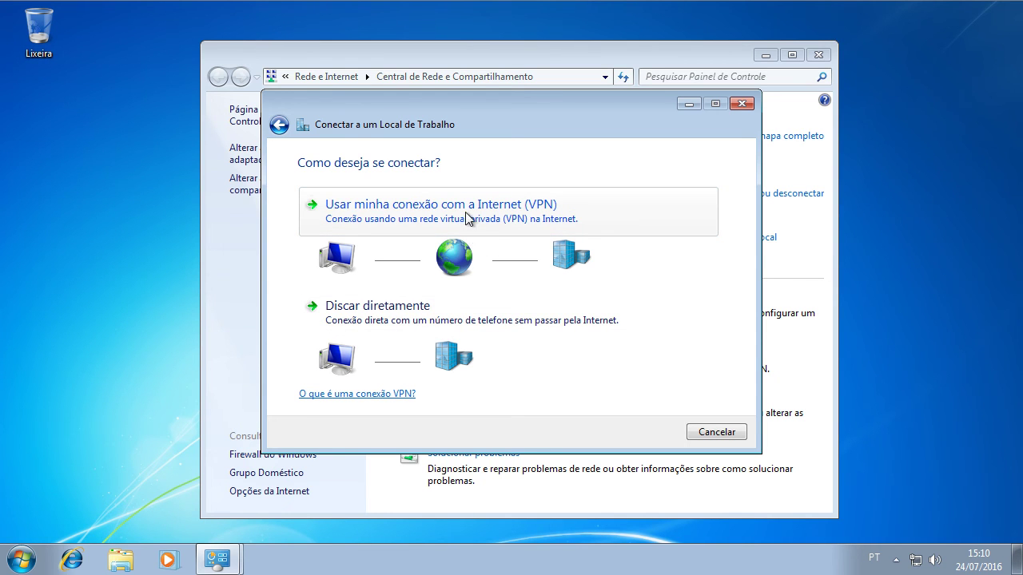
{"action": "left_click", "coordinate": [467, 218]}
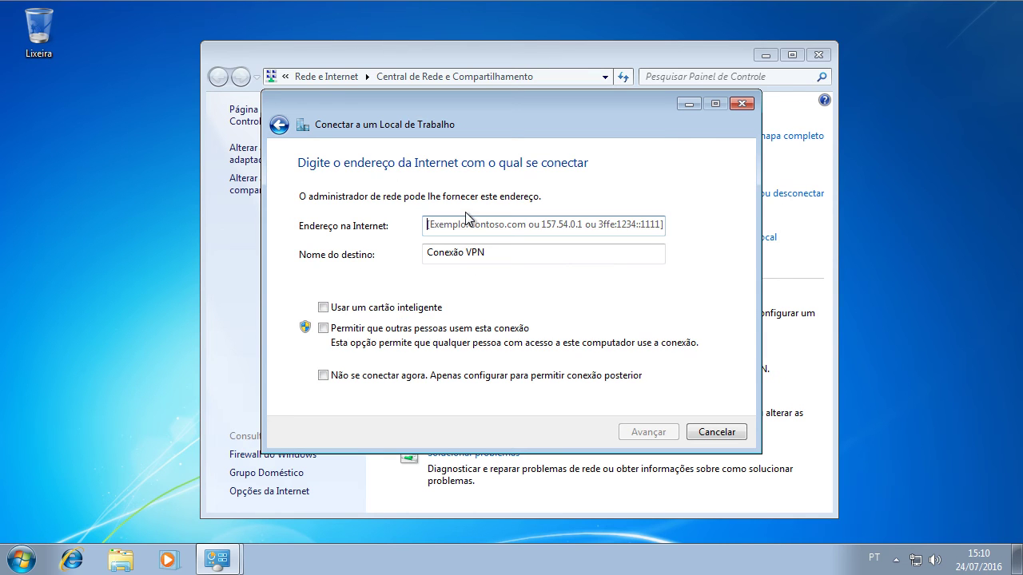
- Set the VPN address to 192.168.0.254, name the destination "Conexão VPN de teste" and permit other people to use the connection
{"action": "left_click", "coordinate": [471, 226]}
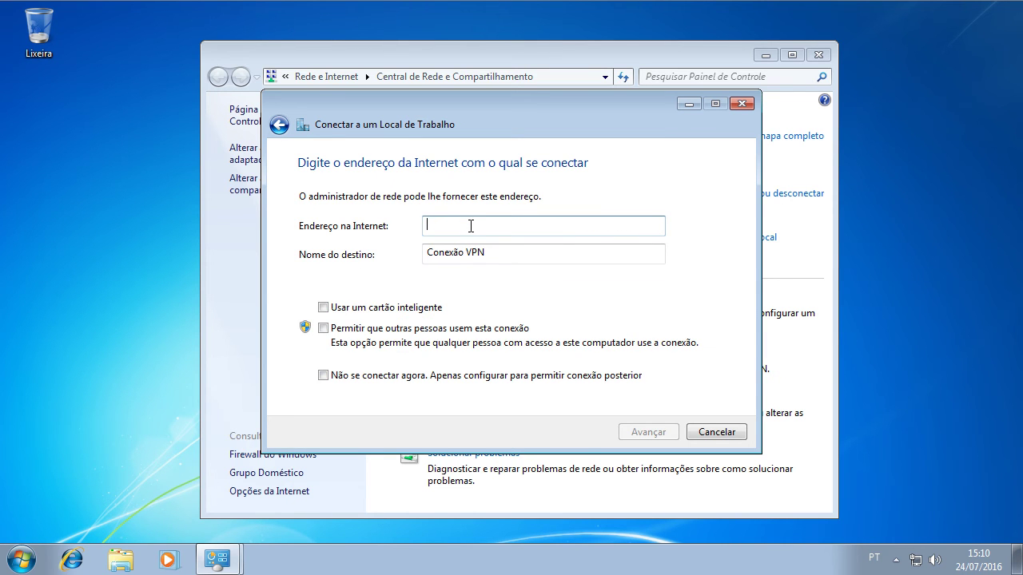
{"action": "type", "text": "192.168.0."}
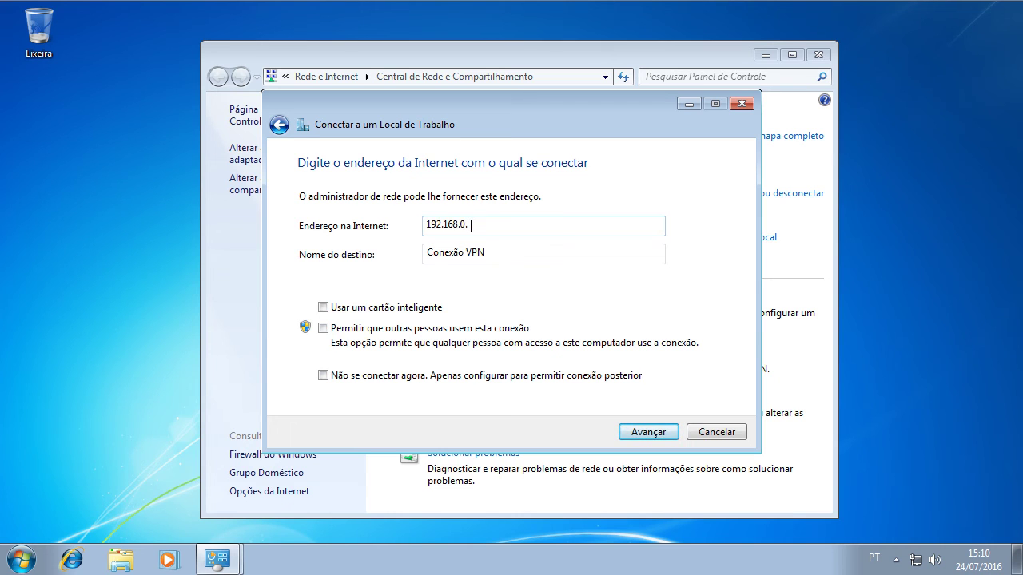
{"action": "type", "text": "254"}
{"action": "left_click_drag", "start_coordinate": [511, 229], "coordinate": [338, 232]}
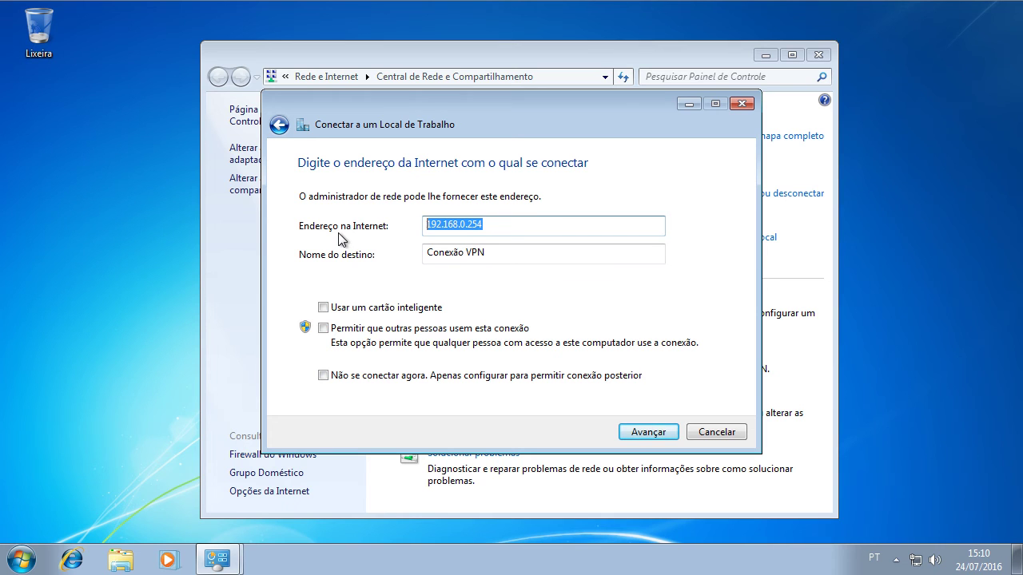
{"action": "left_click", "coordinate": [502, 253]}
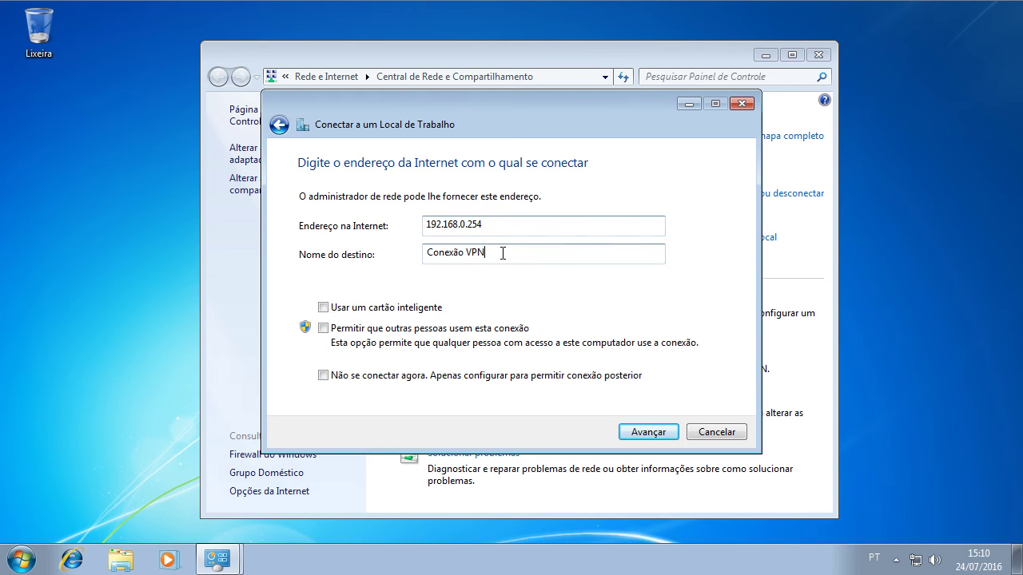
{"action": "type", "text": "de teste"}
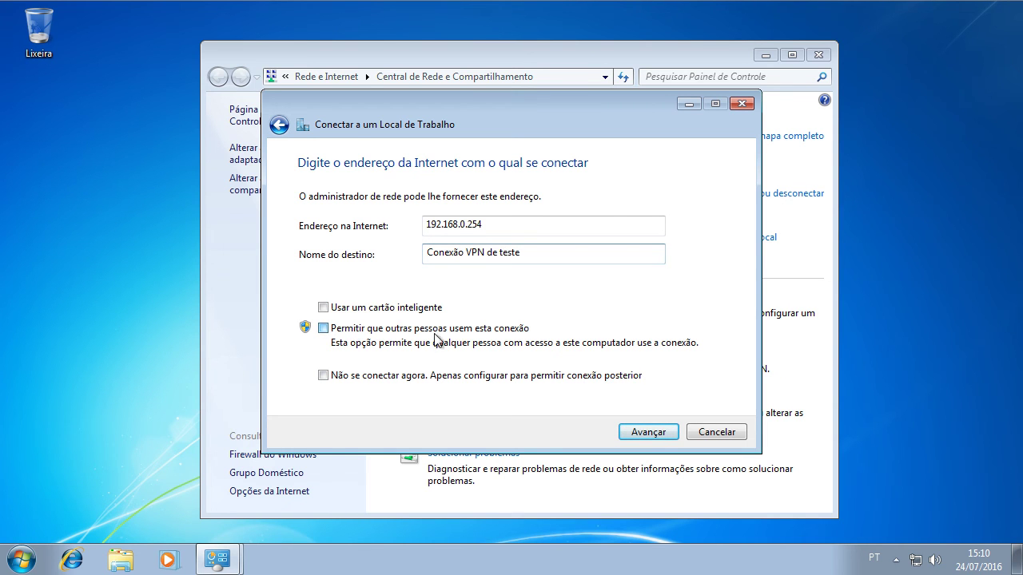
{"action": "left_click", "coordinate": [334, 347]}
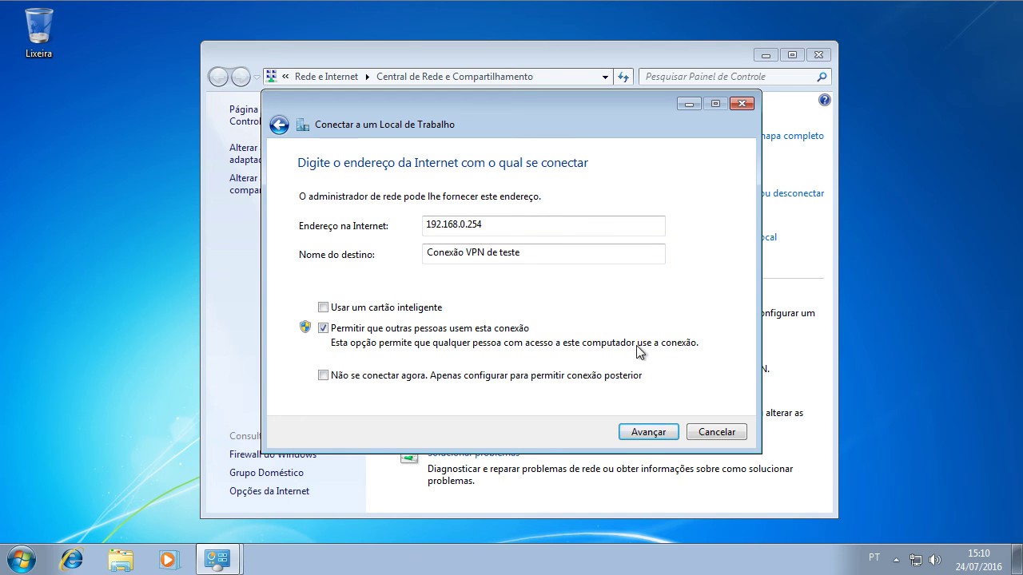
{"action": "left_click", "coordinate": [650, 432]}
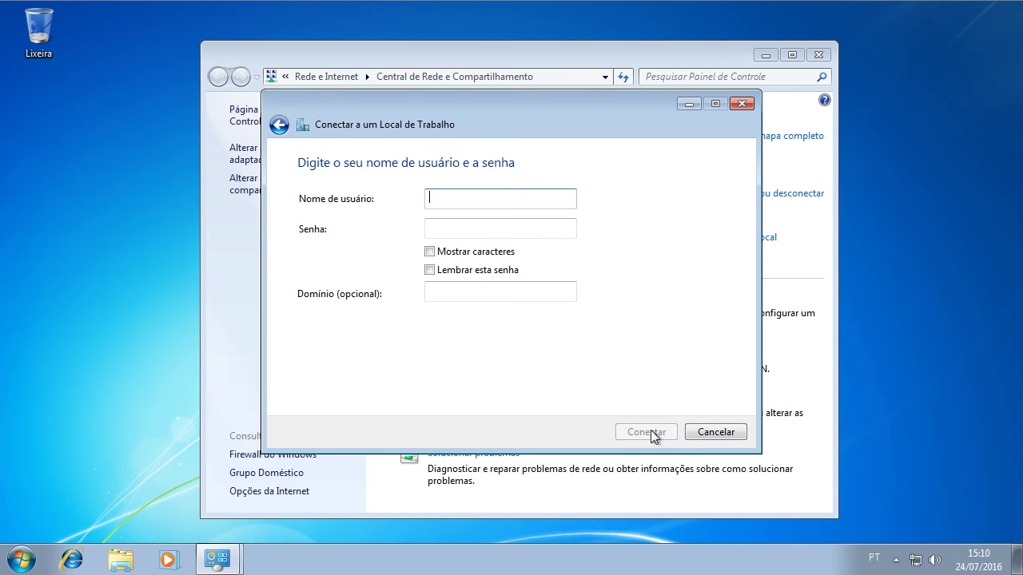
- Enter the user name Administrador and the account password, enable Lembrar esta senha, and try to connect the VPN
{"action": "left_click", "coordinate": [479, 198]}
{"action": "type", "text": "Adminis"}
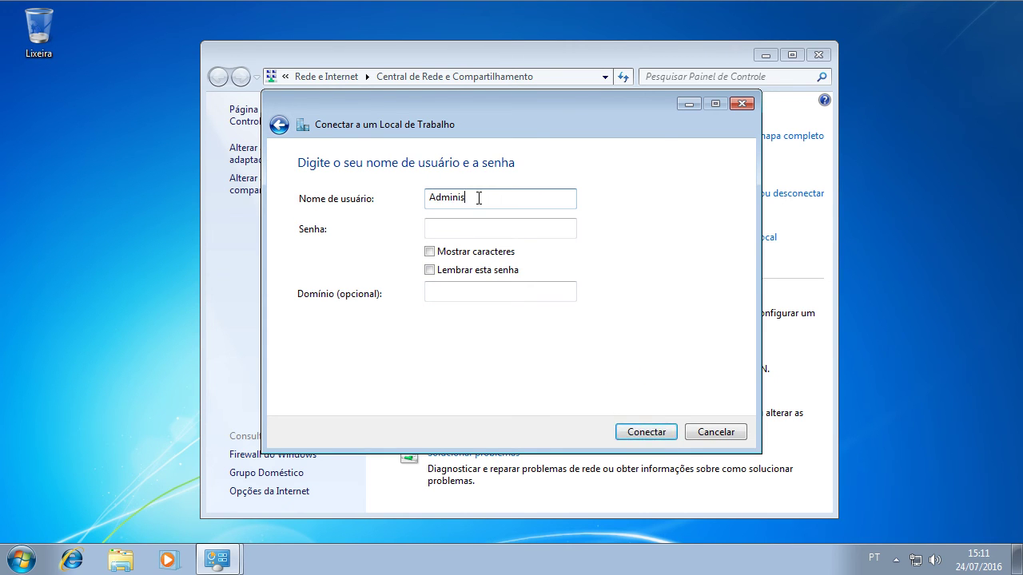
{"action": "type", "text": "trador"}
{"action": "key", "text": "Tab"}
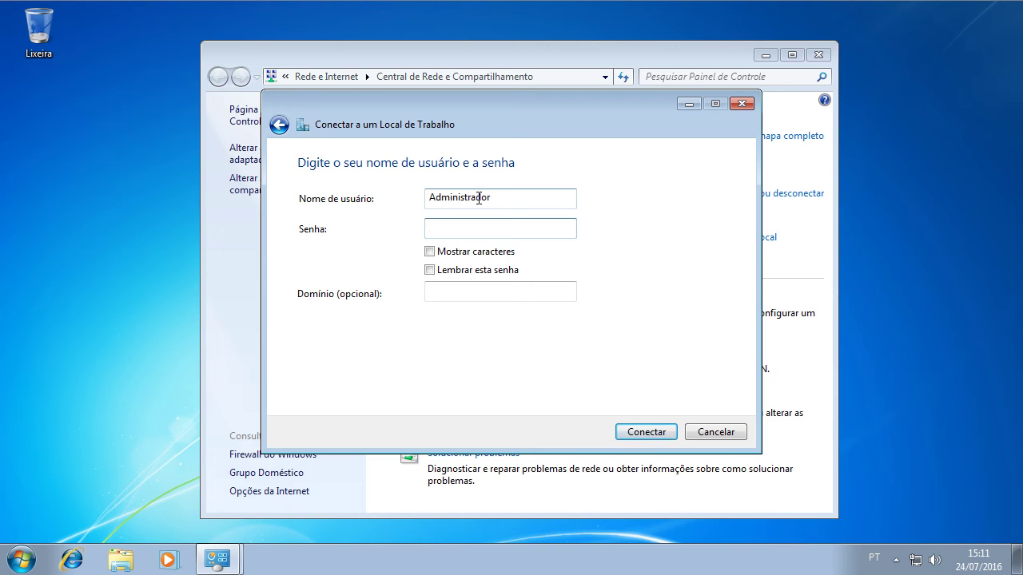
{"action": "type", "text": "********"}
{"action": "left_click", "coordinate": [455, 294]}
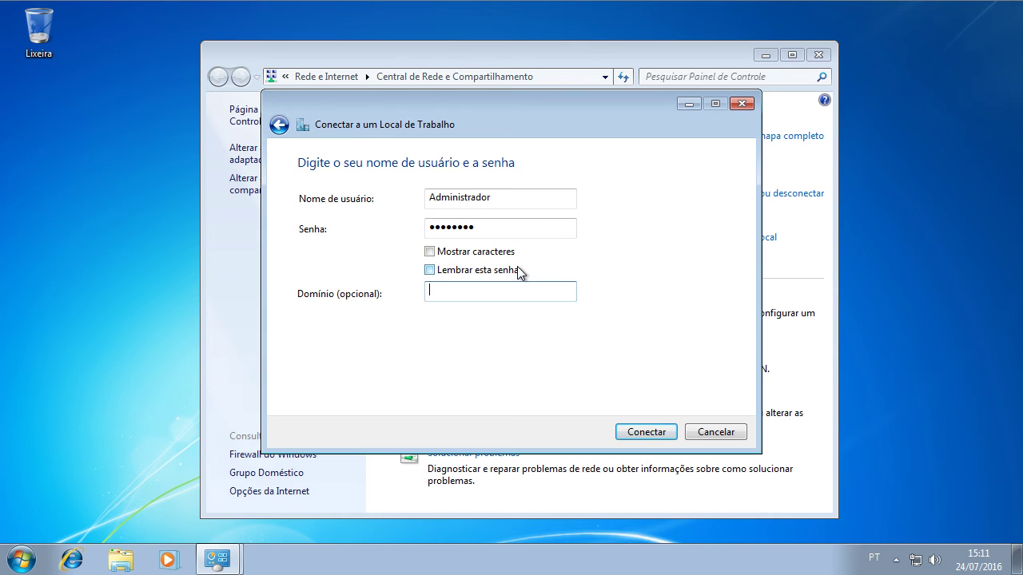
{"action": "left_click", "coordinate": [437, 273]}
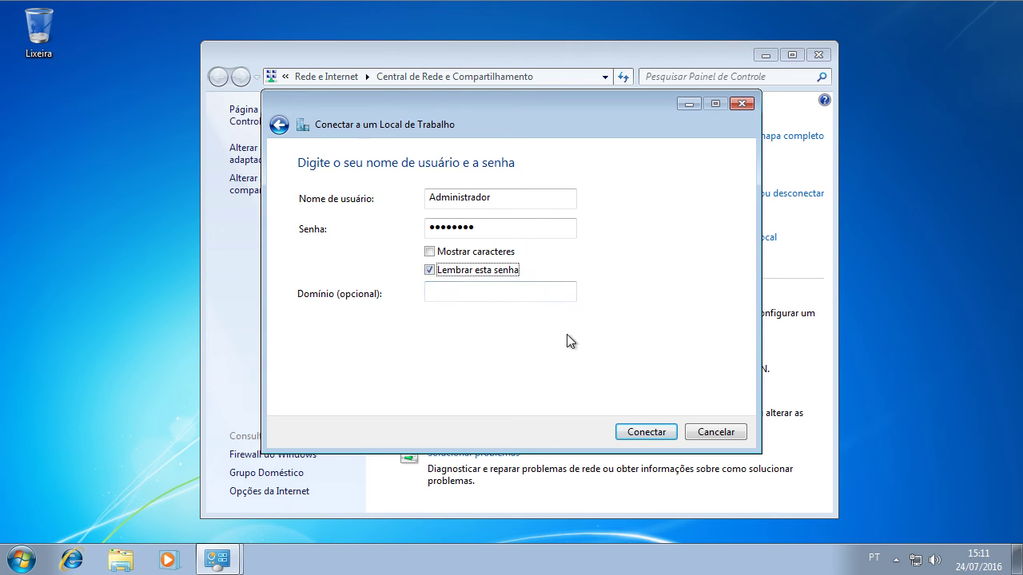
{"action": "left_click", "coordinate": [639, 431]}
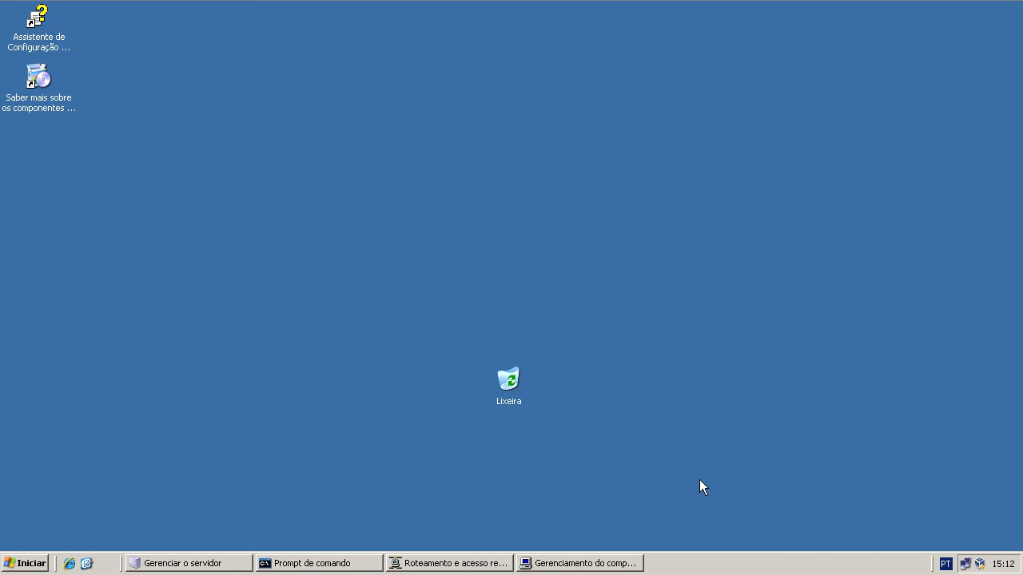
- On the server, set the Administrador account's Permissão de acesso remoto to Permitir acesso in Gerenciamento do computador
{"action": "left_click", "coordinate": [470, 562]}
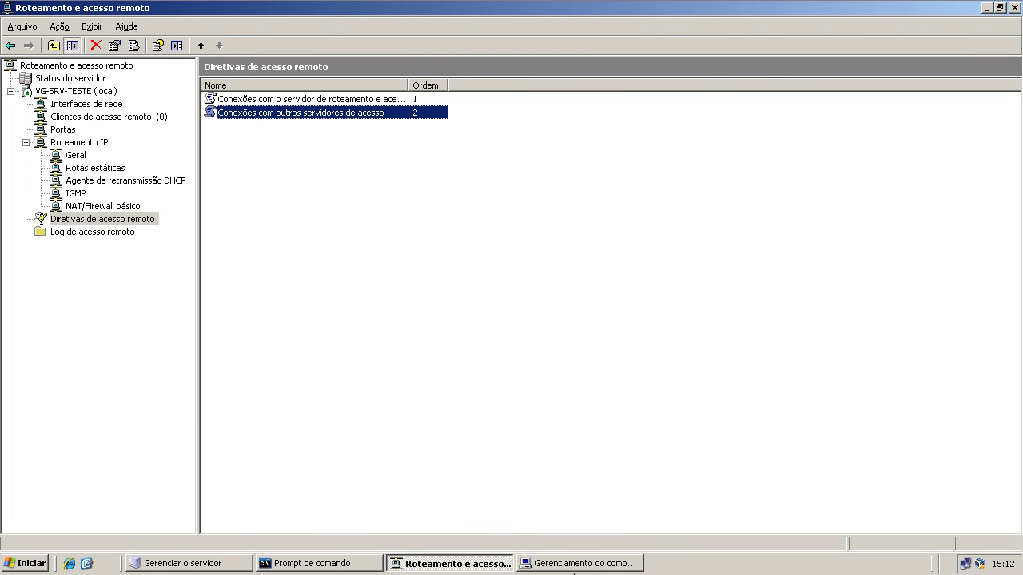
{"action": "left_click", "coordinate": [576, 566]}
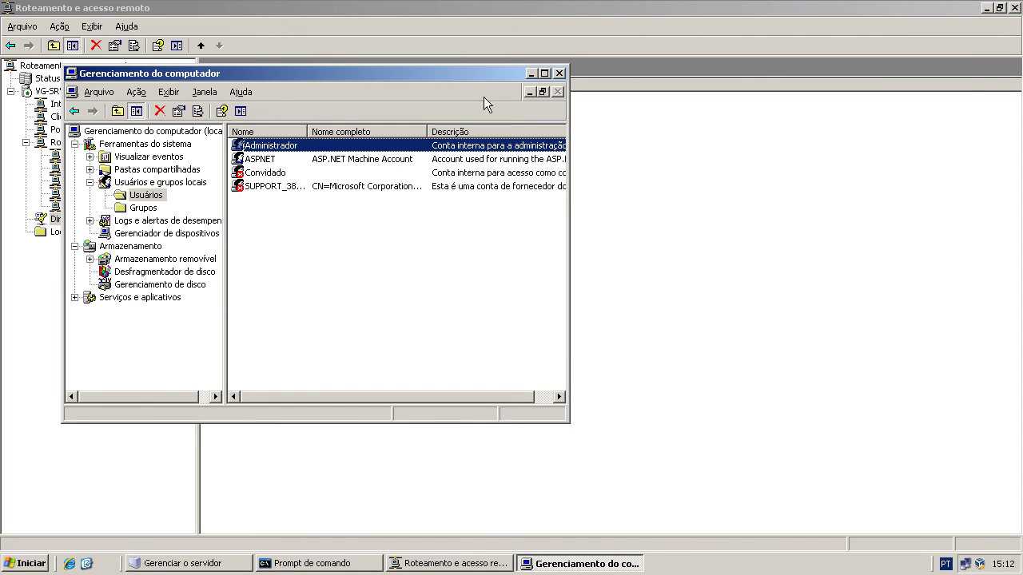
{"action": "double_click", "coordinate": [306, 148]}
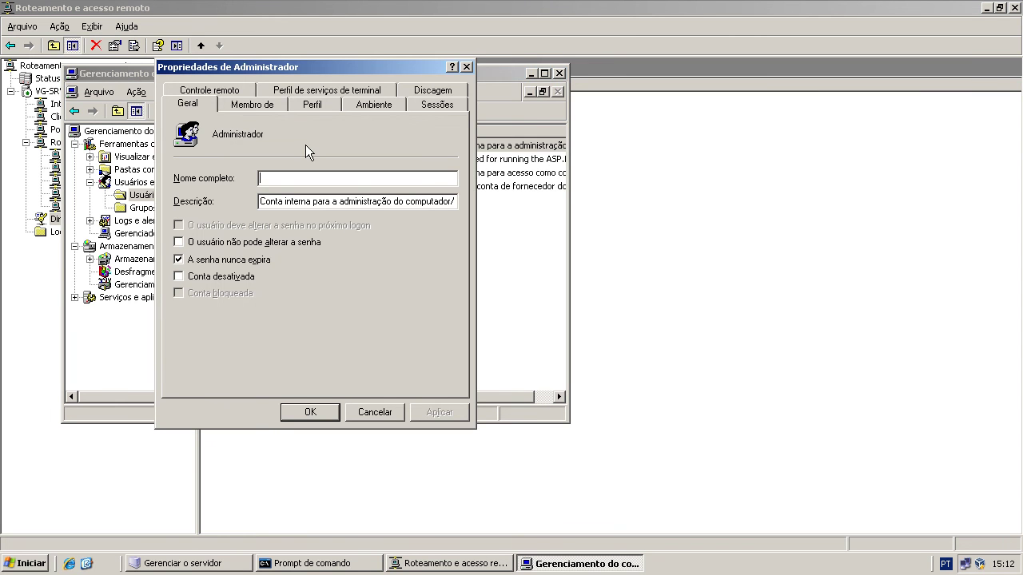
{"action": "left_click", "coordinate": [430, 91]}
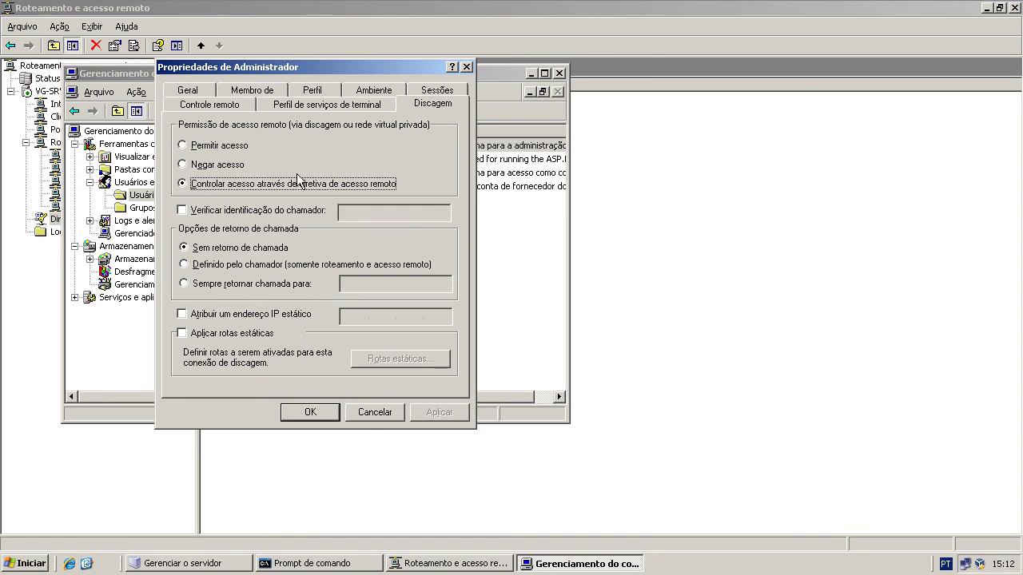
{"action": "left_click", "coordinate": [204, 146]}
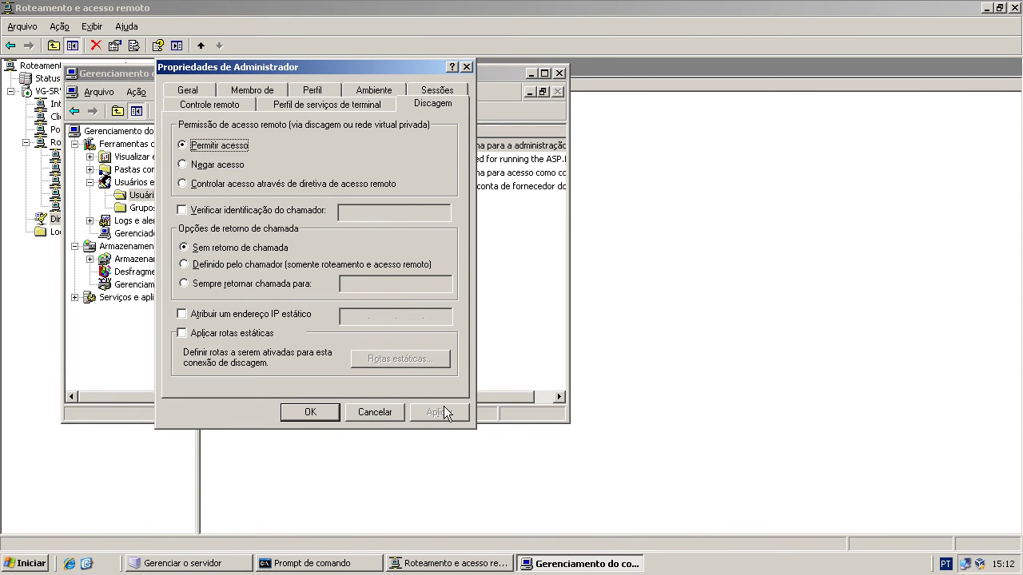
{"action": "left_click", "coordinate": [307, 412]}
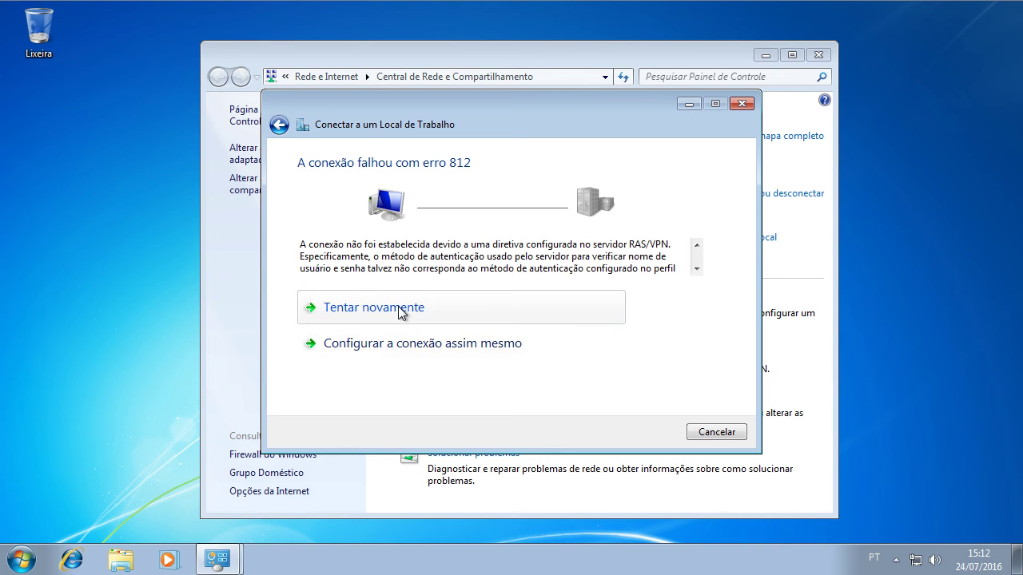
- Return to the Windows 7 client, retry the VPN connection and close the connection wizard
{"action": "left_click", "coordinate": [398, 306]}
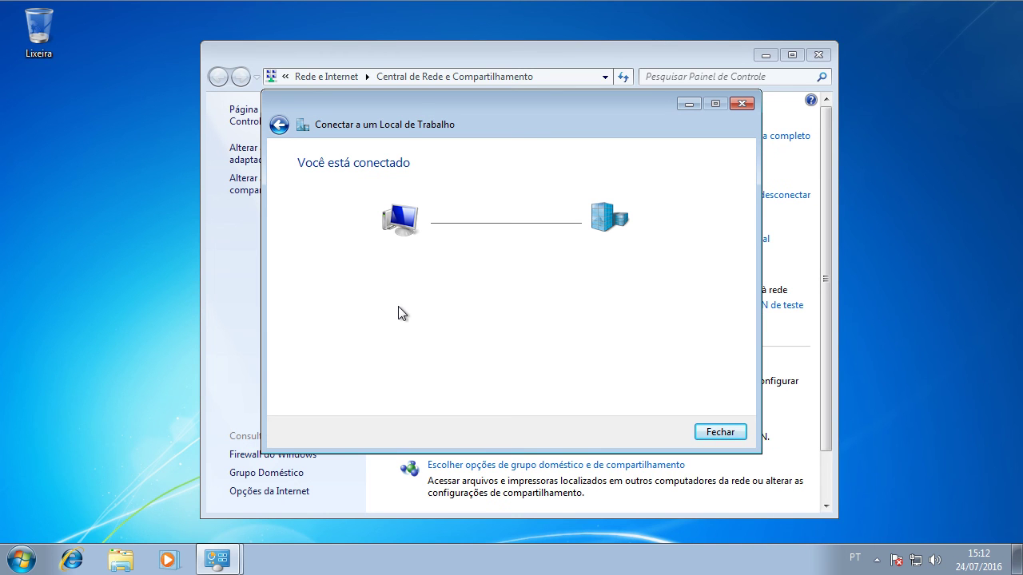
{"action": "left_click", "coordinate": [737, 431]}
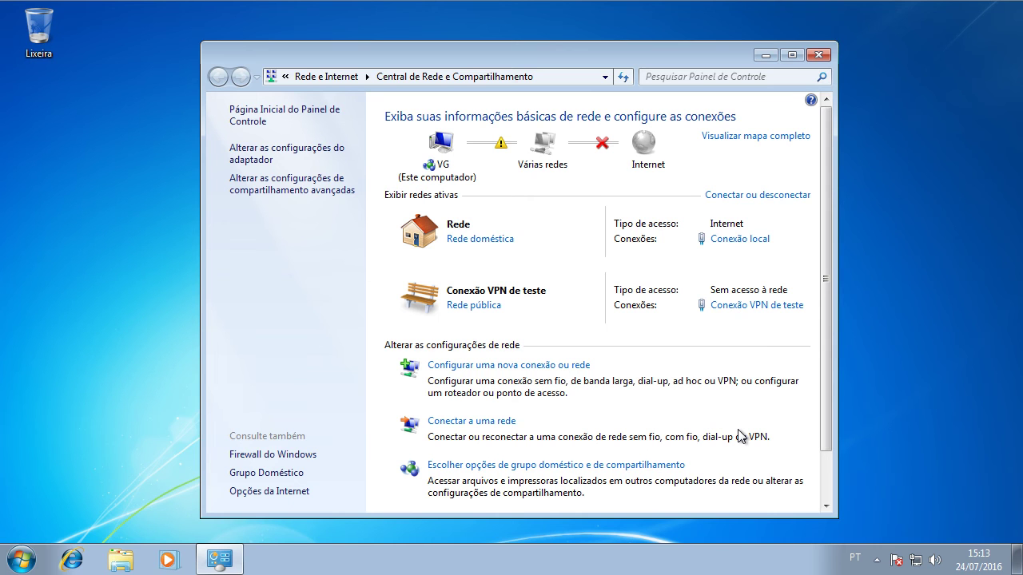
- Examine the status details of Conexão VPN de teste, including the client and server IPv4 addresses, and close the network windows
{"action": "left_click", "coordinate": [770, 306]}
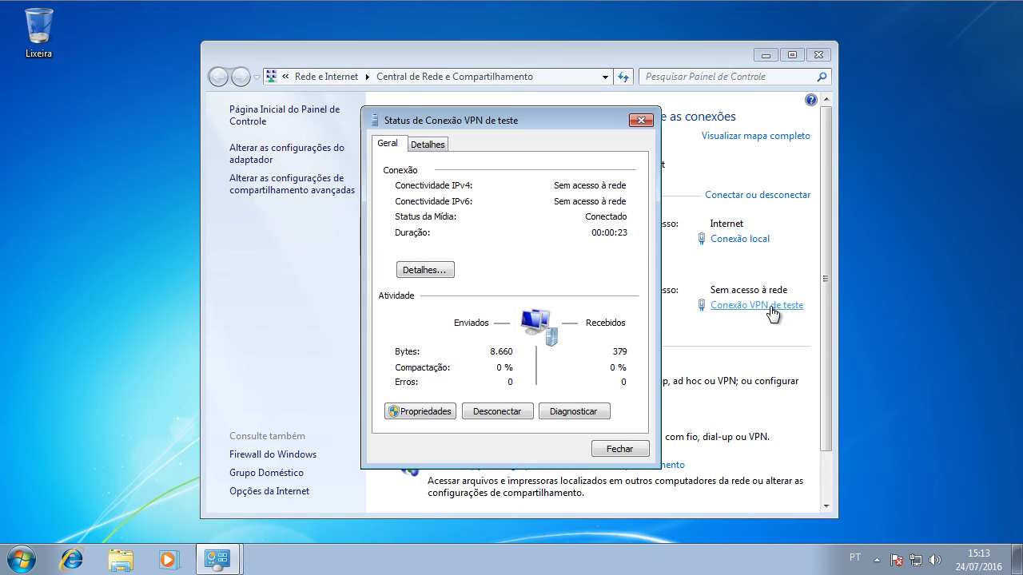
{"action": "left_click", "coordinate": [429, 147]}
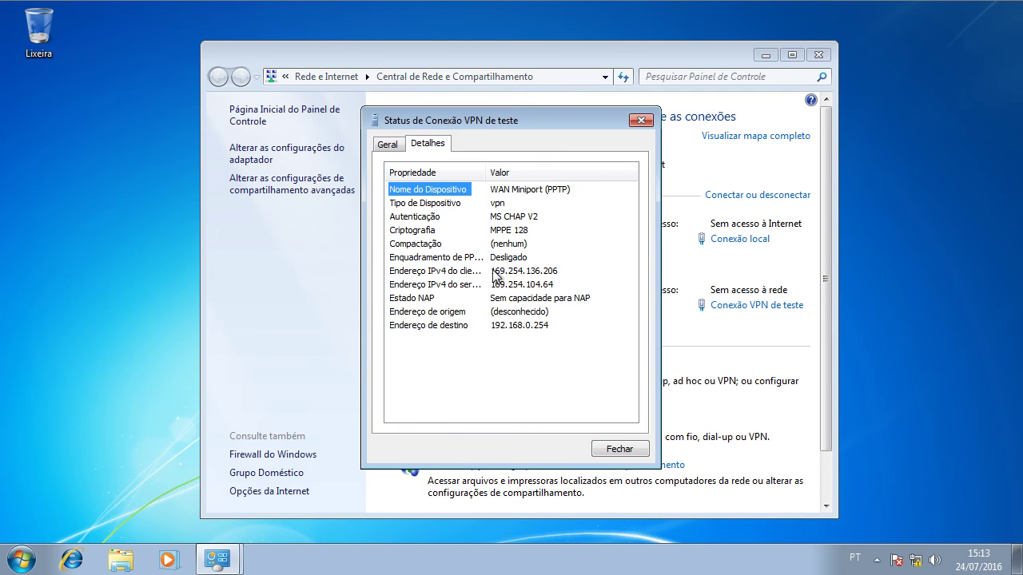
{"action": "double_click", "coordinate": [485, 178]}
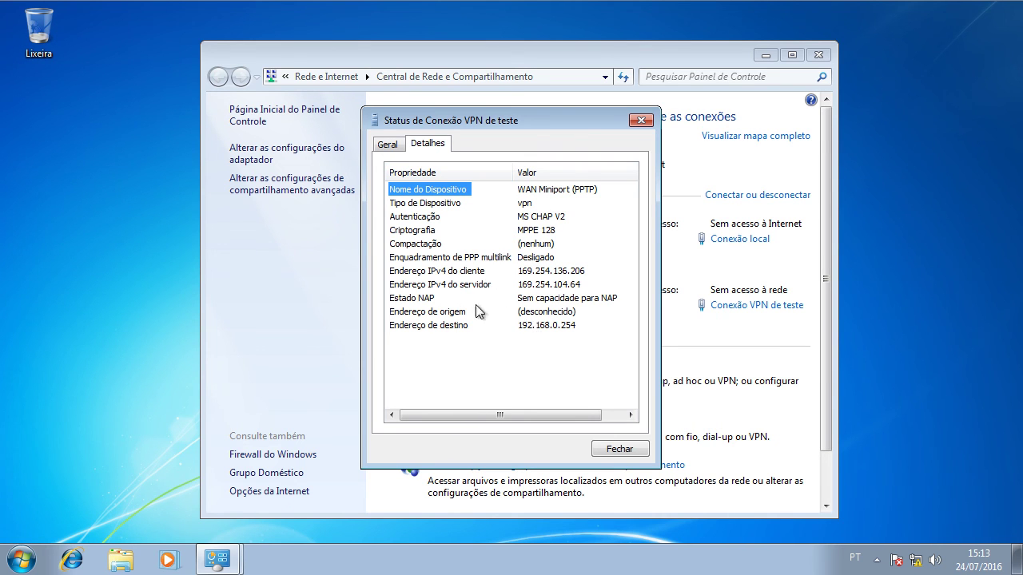
{"action": "left_click", "coordinate": [476, 271]}
{"action": "left_click", "coordinate": [475, 284]}
{"action": "left_click", "coordinate": [476, 272]}
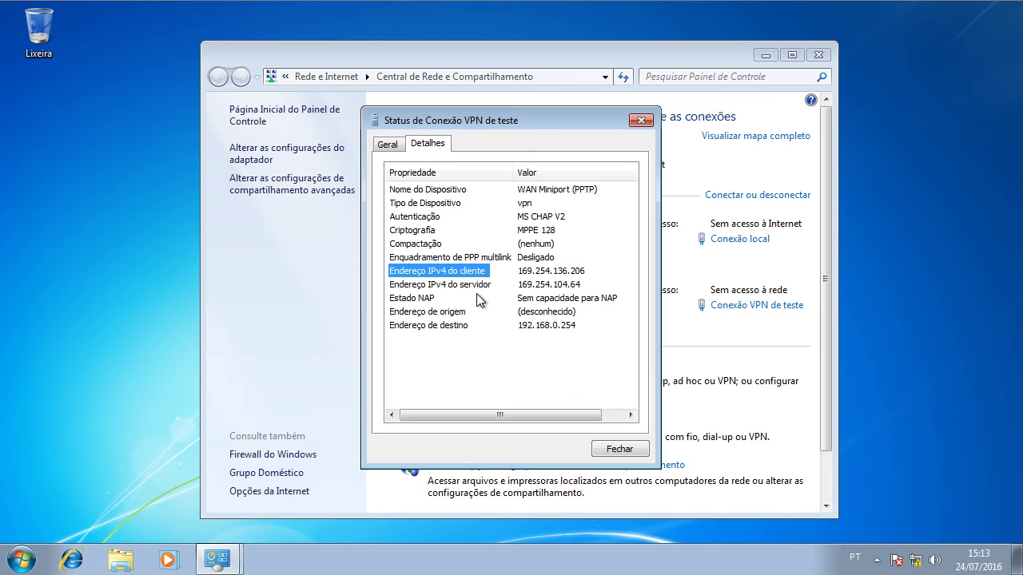
{"action": "left_click", "coordinate": [631, 451]}
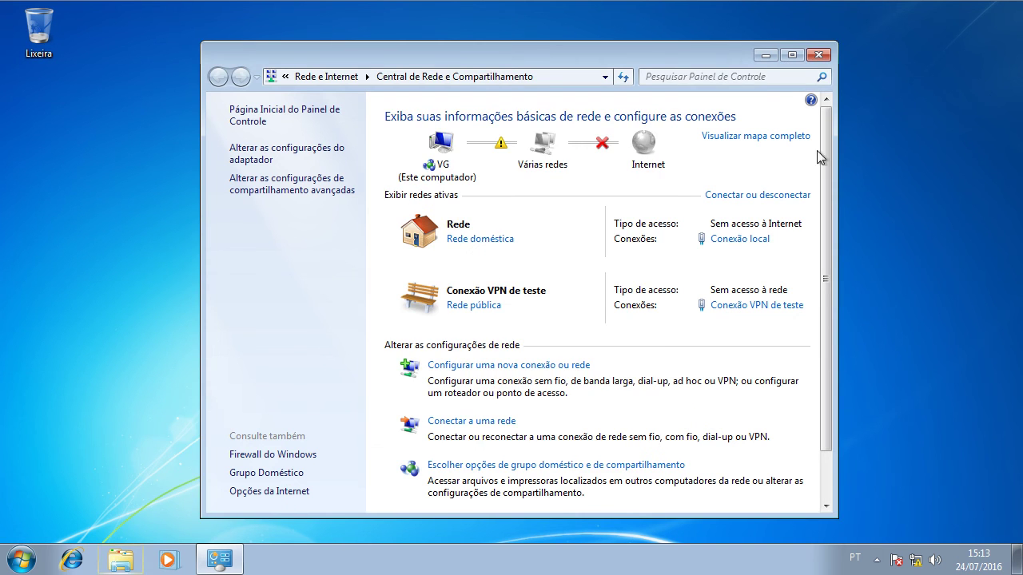
{"action": "left_click", "coordinate": [818, 55]}
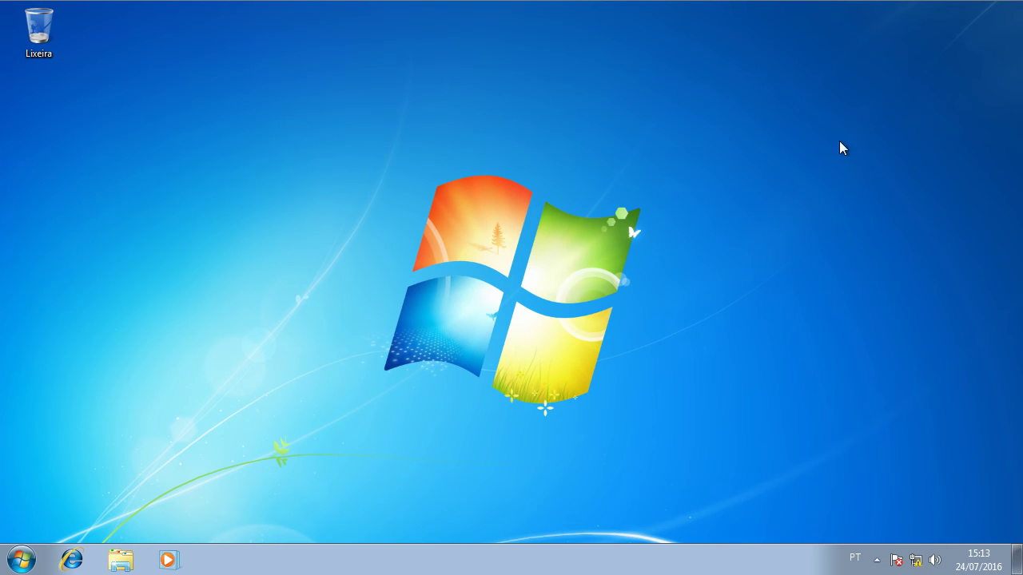
- Disconnect Conexão VPN de teste on the Windows 7 client
{"action": "left_click", "coordinate": [915, 561]}
{"action": "left_click", "coordinate": [908, 390]}
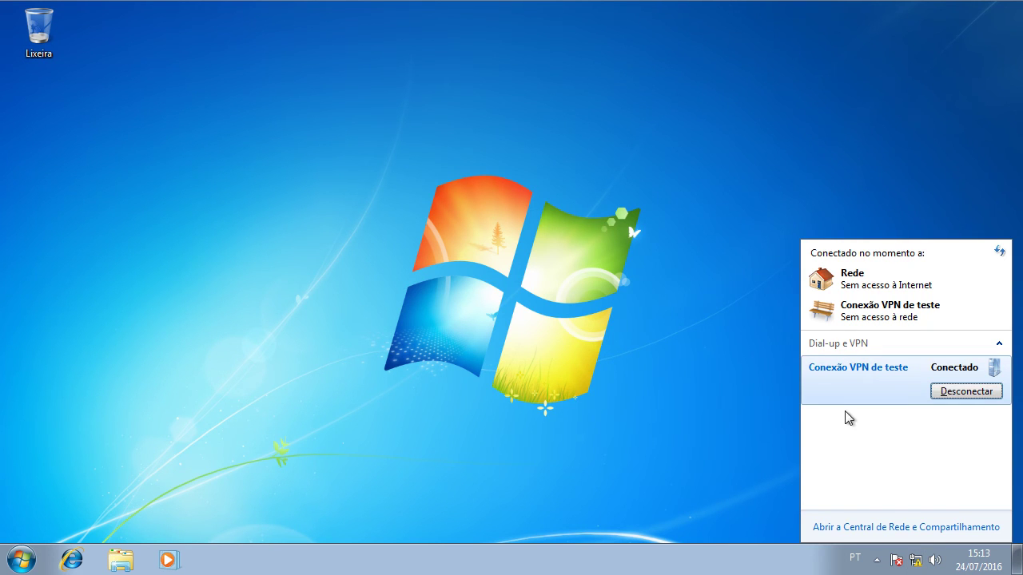
{"action": "left_click", "coordinate": [966, 392]}
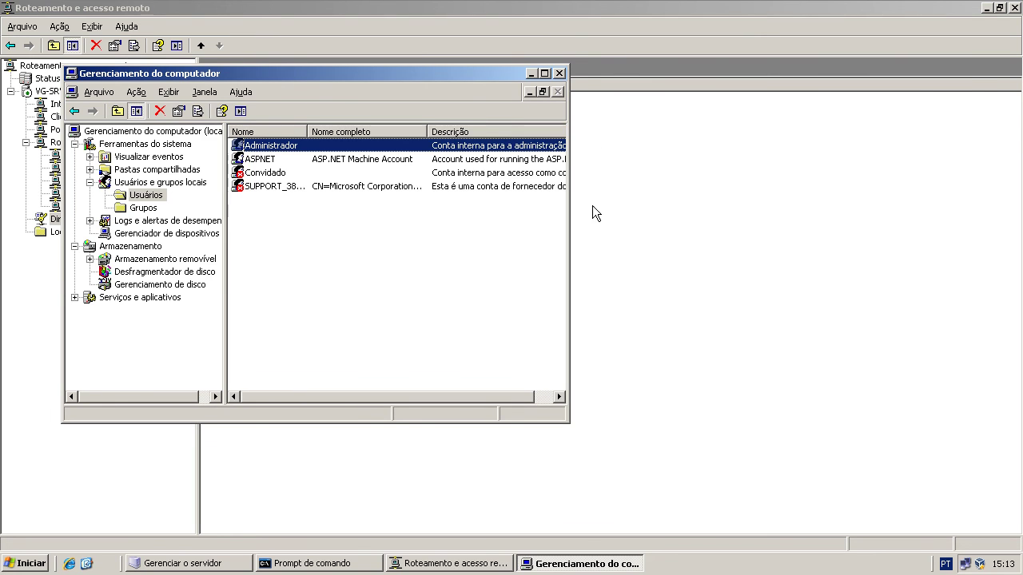
- On the server, close Gerenciamento do computador and set VG-SRV-TESTE's IP address assignment to Pool de endereços estáticos
{"action": "left_click", "coordinate": [559, 74]}
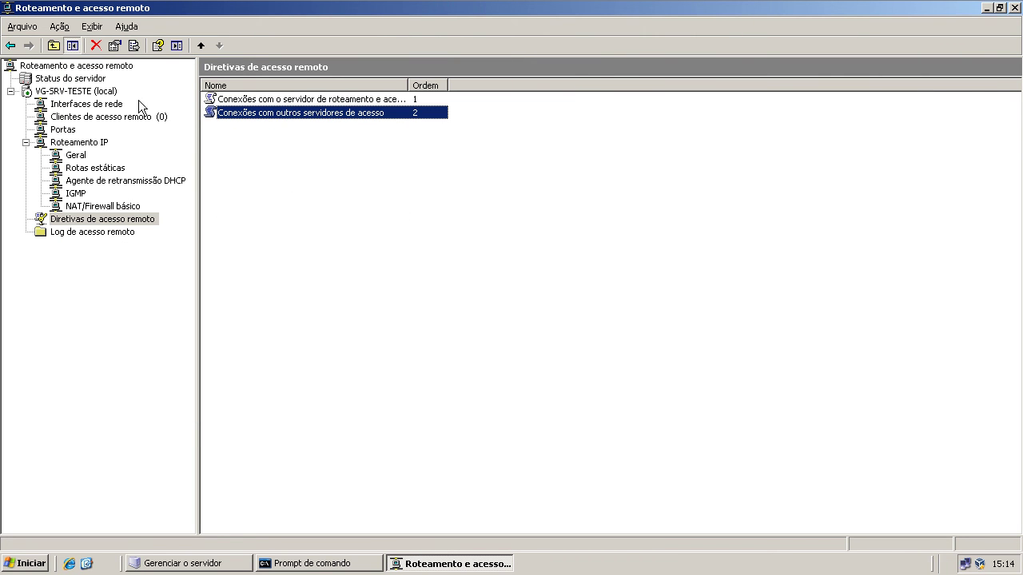
{"action": "right_click", "coordinate": [94, 95]}
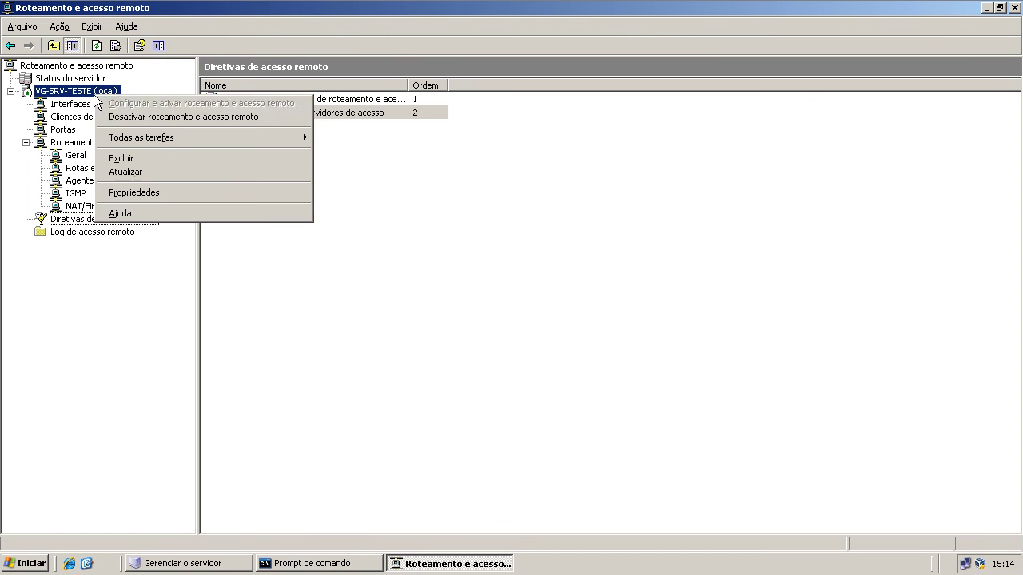
{"action": "left_click", "coordinate": [133, 190]}
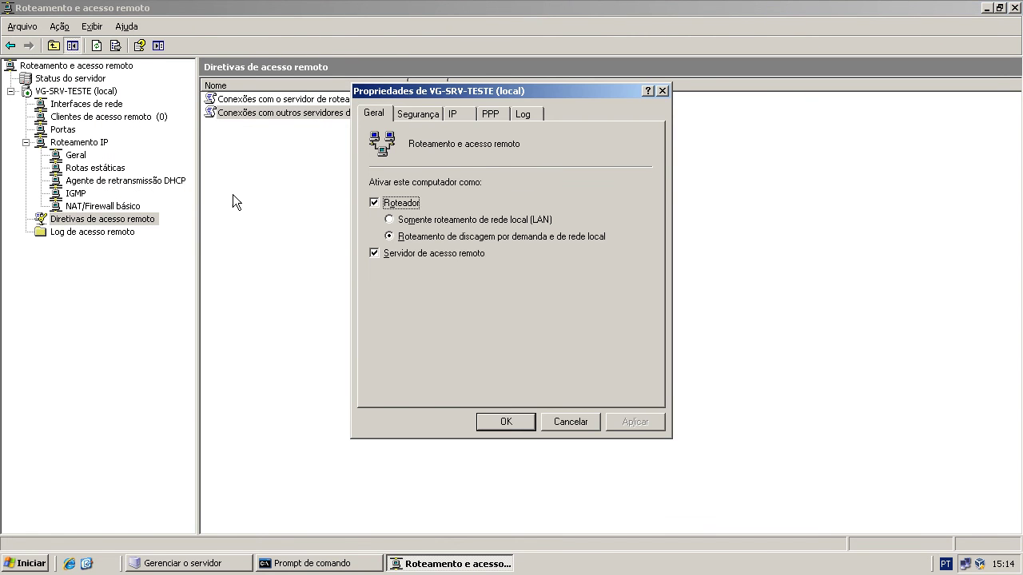
{"action": "left_click", "coordinate": [470, 114]}
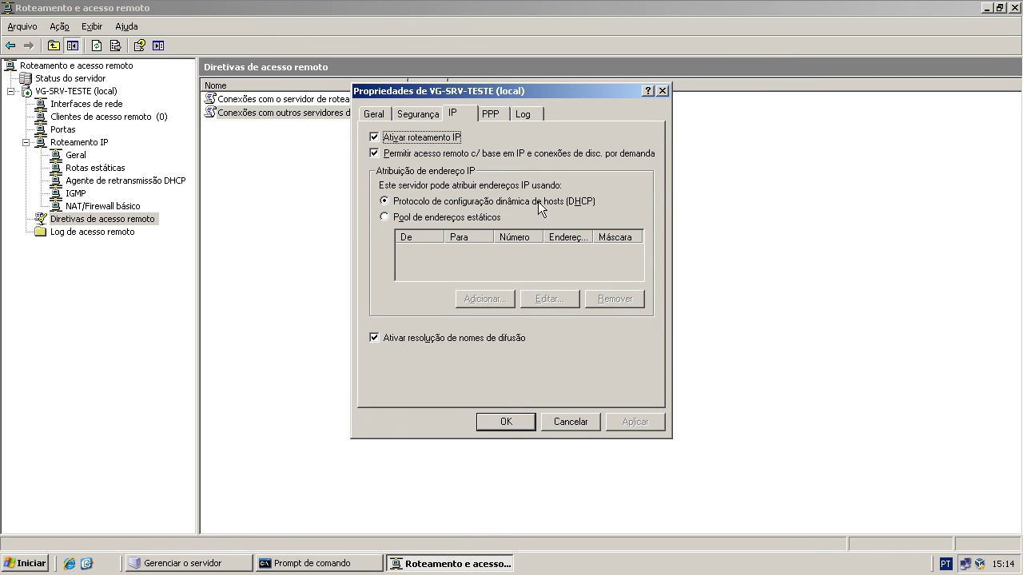
{"action": "left_click", "coordinate": [447, 217]}
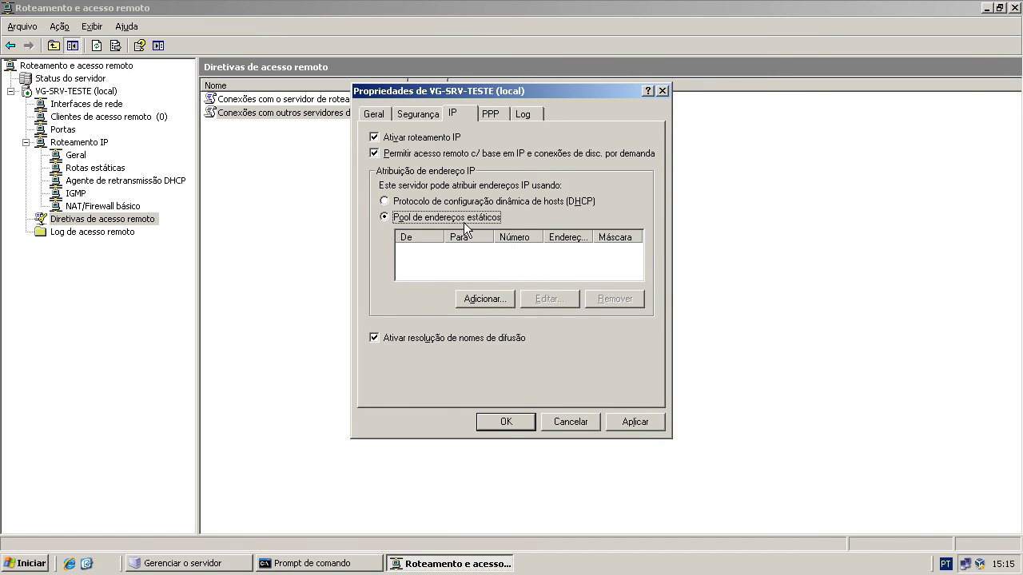
- Add a static address range from 192.168.0.20 to 192.168.0.200 and apply the server properties
{"action": "left_click", "coordinate": [485, 299]}
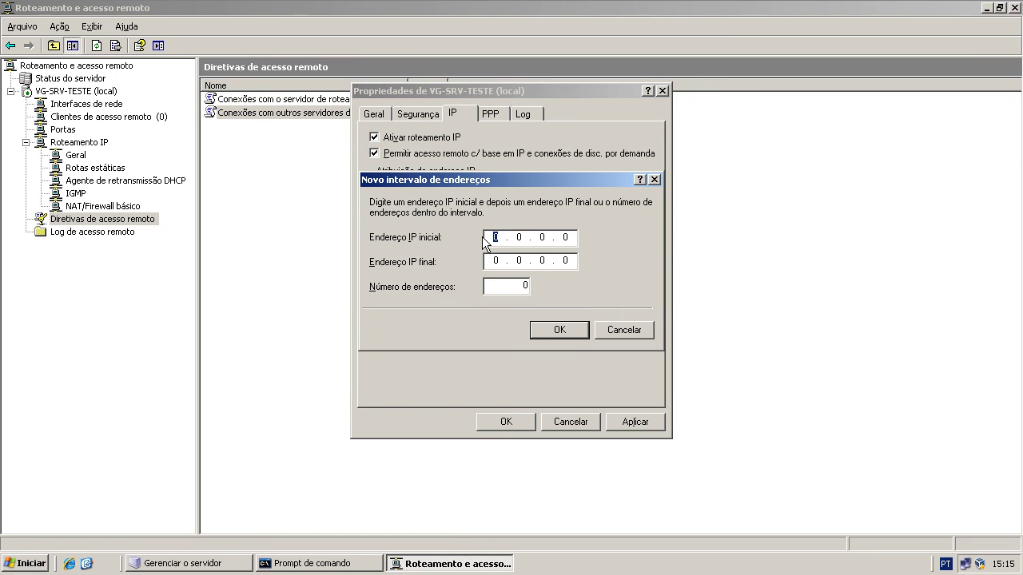
{"action": "type", "text": "129"}
{"action": "key", "text": "BackSpace"}
{"action": "key", "text": "BackSpace"}
{"action": "key", "text": "BackSpace"}
{"action": "type", "text": "92 . 168 . 0 . 20"}
{"action": "key", "text": "Tab"}
{"action": "type", "text": "192 . 168 . 0 . 200"}
{"action": "left_click", "coordinate": [558, 330]}
{"action": "left_click", "coordinate": [649, 421]}
{"action": "left_click", "coordinate": [499, 422]}
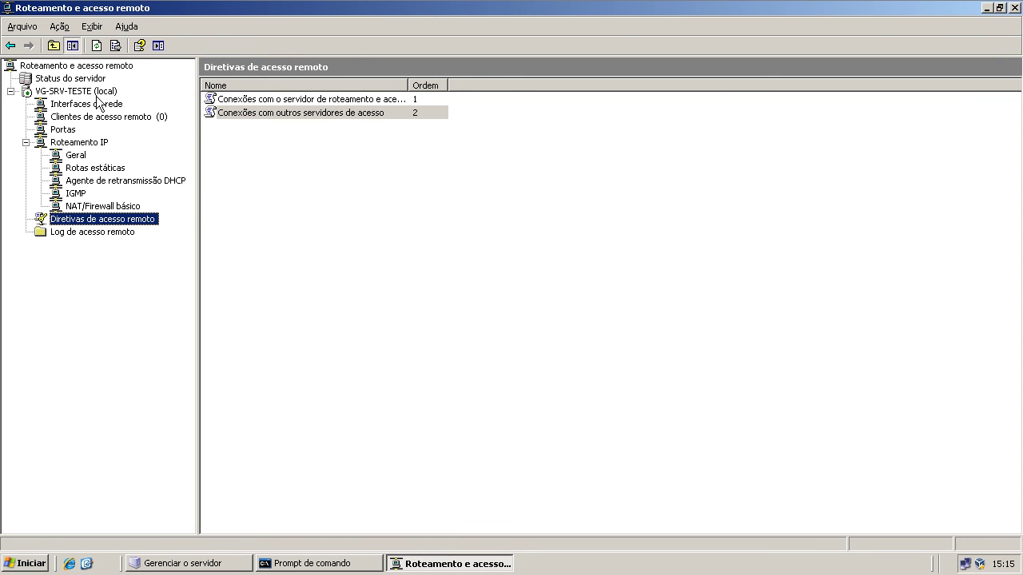
{"action": "right_click", "coordinate": [94, 95]}
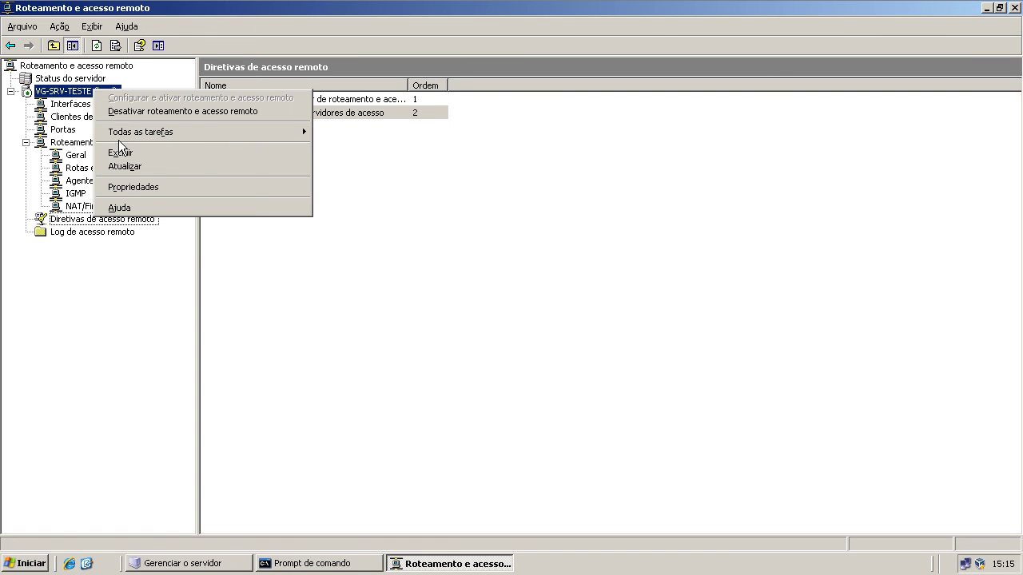
{"action": "left_click", "coordinate": [346, 183]}
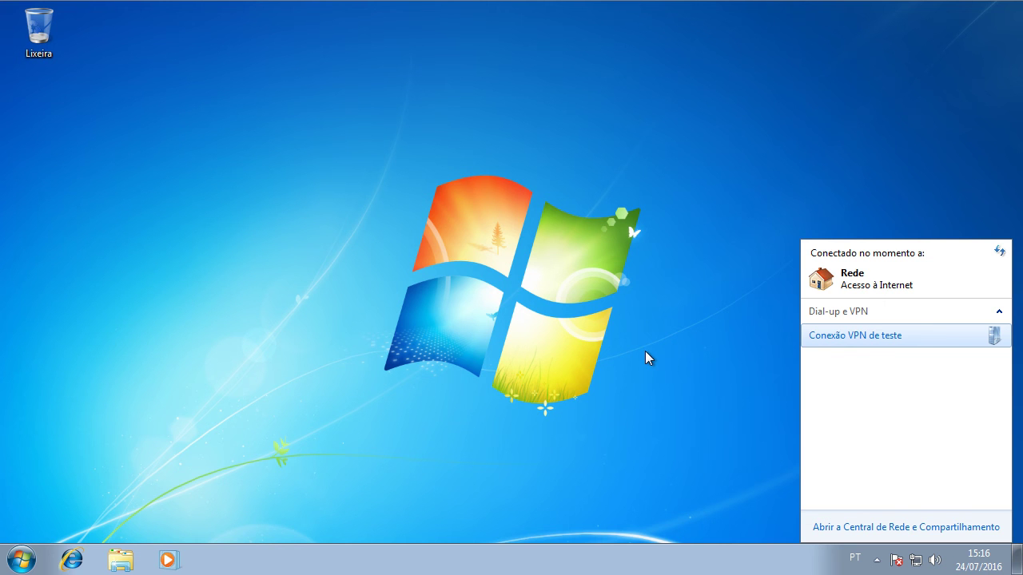
- On the Windows 7 client, reconnect Conexão VPN de teste, saving the credentials for Qualquer pessoa que usa este computador
{"action": "left_click", "coordinate": [935, 342]}
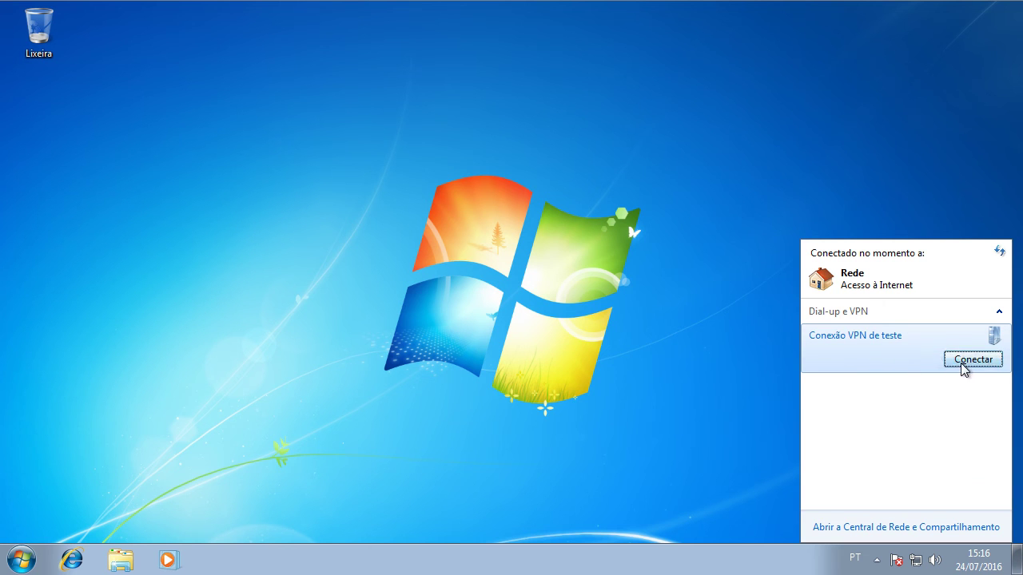
{"action": "left_click", "coordinate": [963, 366]}
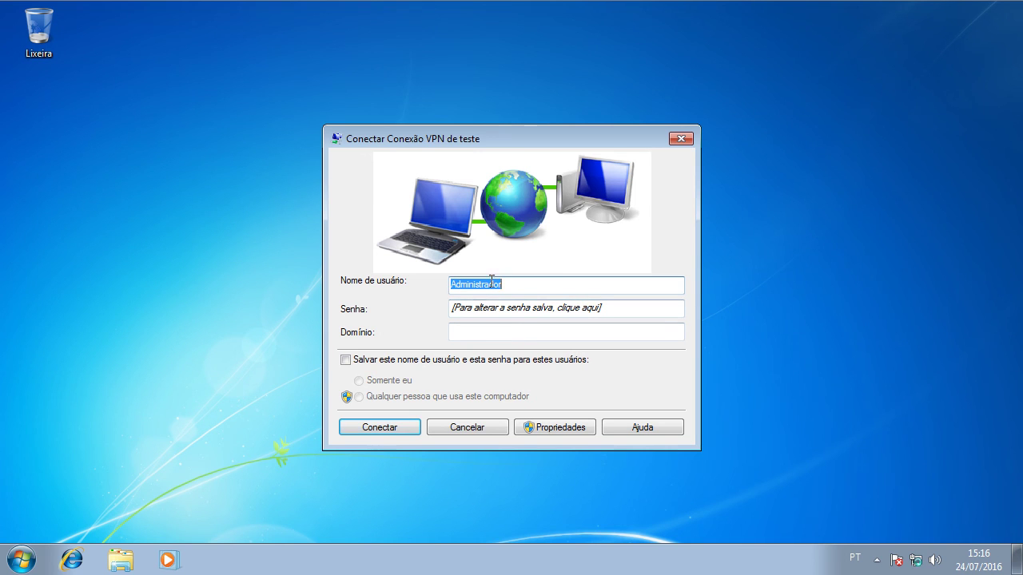
{"action": "left_click", "coordinate": [375, 360]}
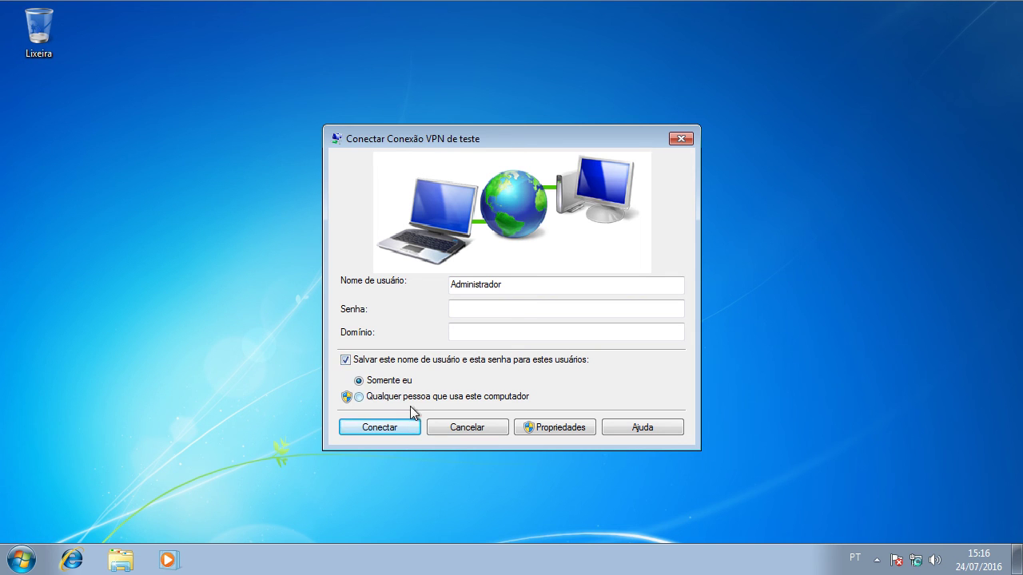
{"action": "left_click", "coordinate": [388, 360]}
{"action": "left_click", "coordinate": [423, 360]}
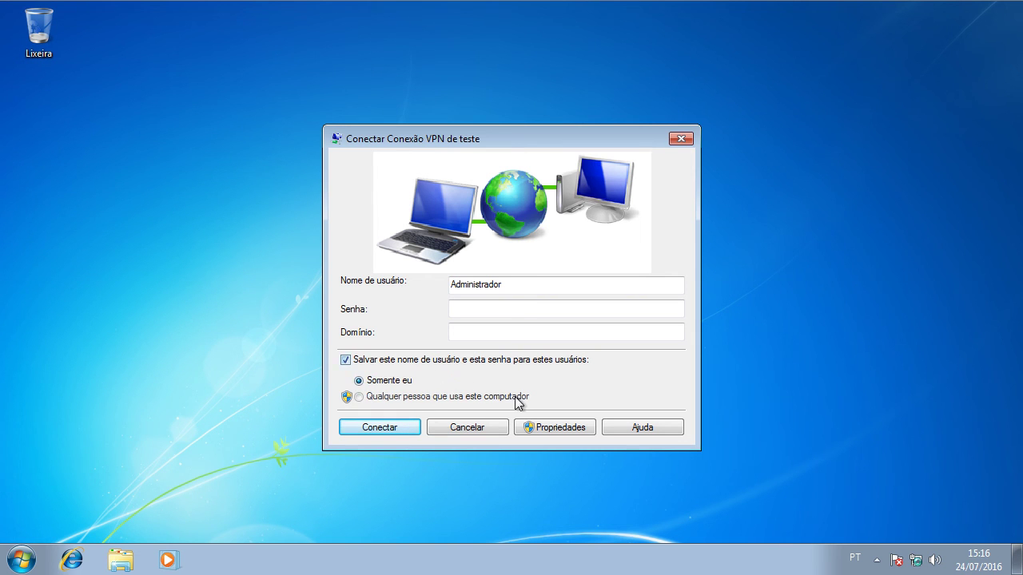
{"action": "left_click", "coordinate": [452, 397]}
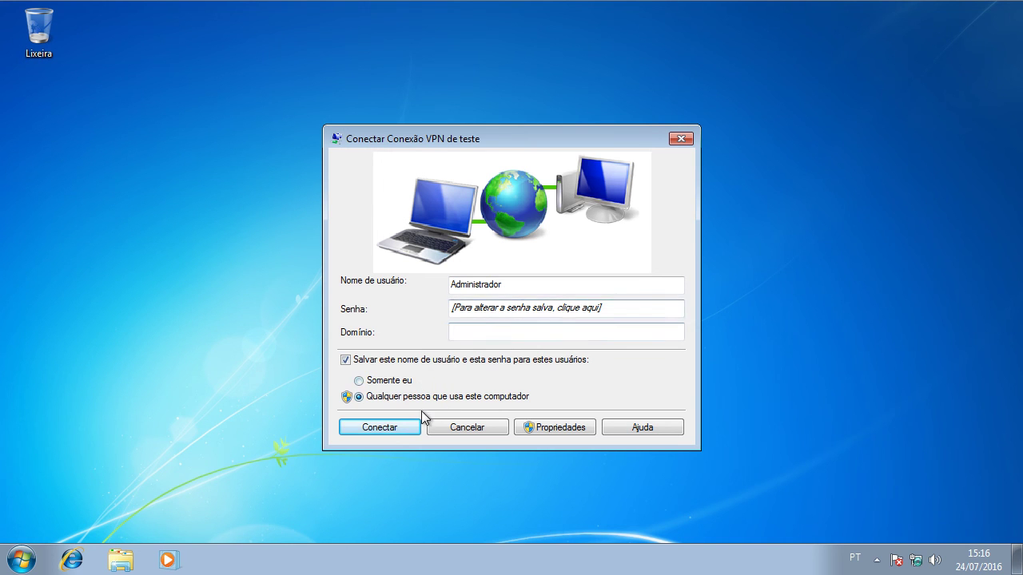
{"action": "left_click", "coordinate": [384, 426]}
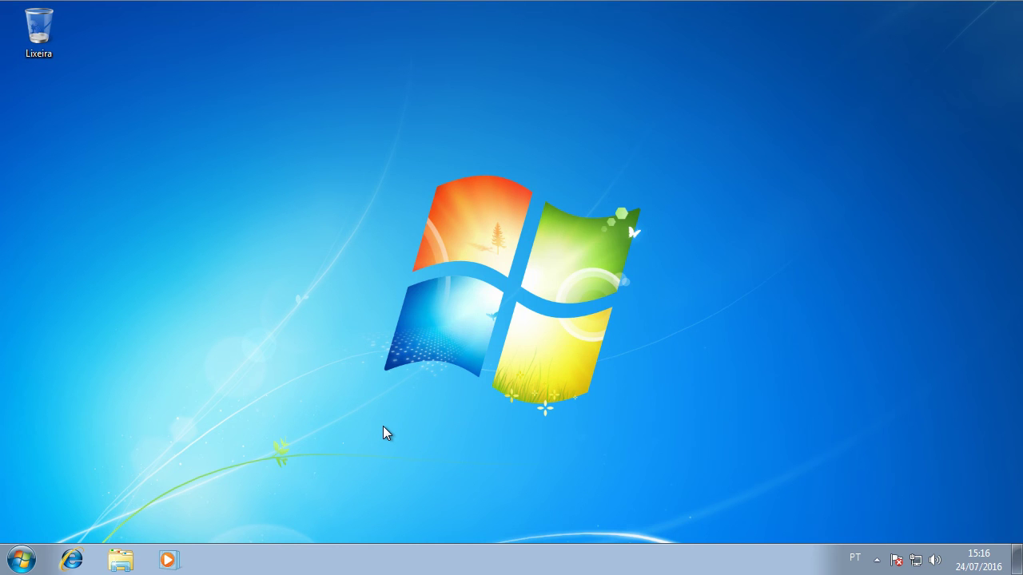
- Examine the status details of Conexão VPN de teste in Central de Rede e Compartilhamento, checking the client's IPv4 address
{"action": "left_click", "coordinate": [915, 562]}
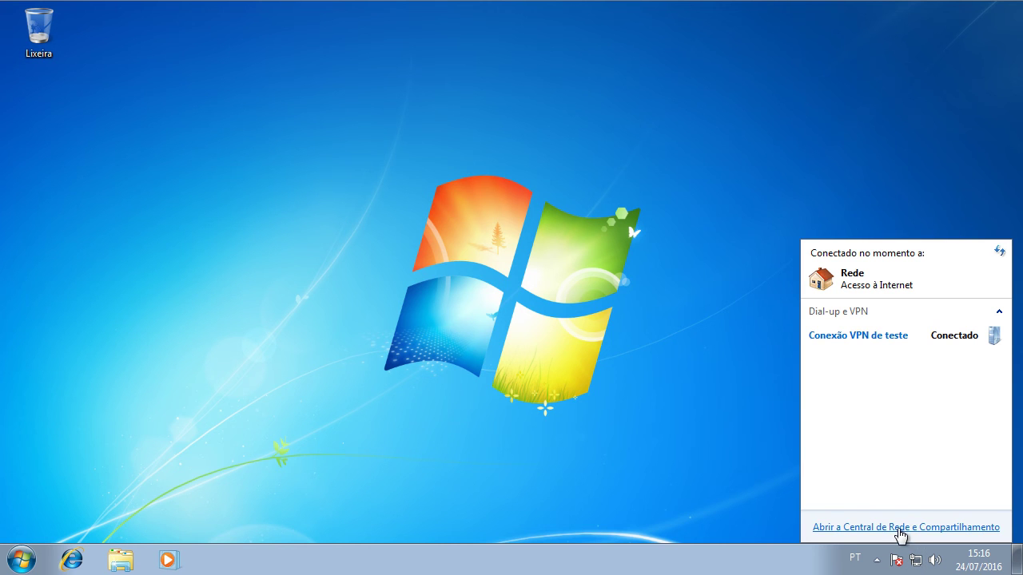
{"action": "left_click", "coordinate": [900, 528]}
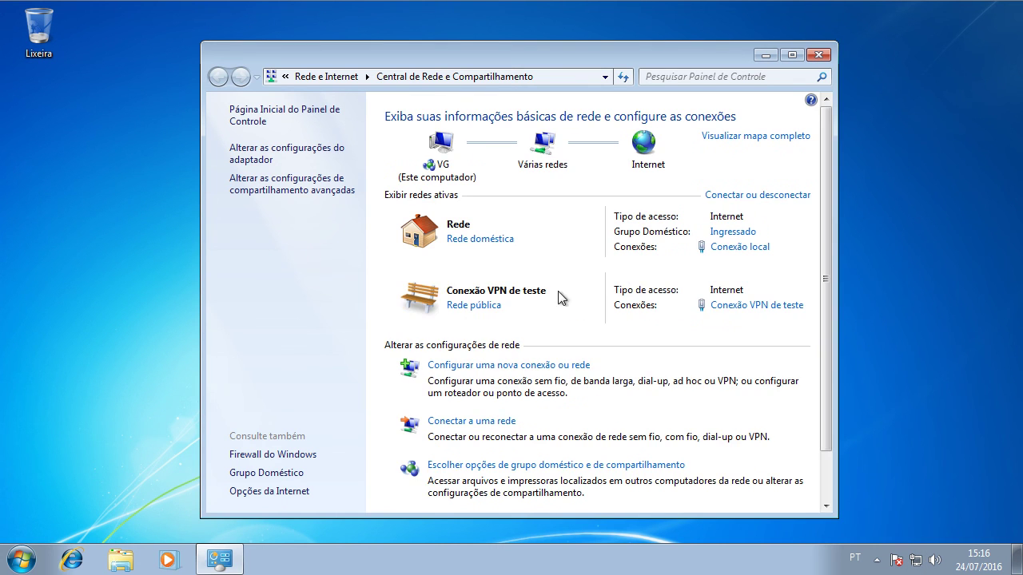
{"action": "left_click", "coordinate": [774, 313]}
{"action": "left_click", "coordinate": [430, 146]}
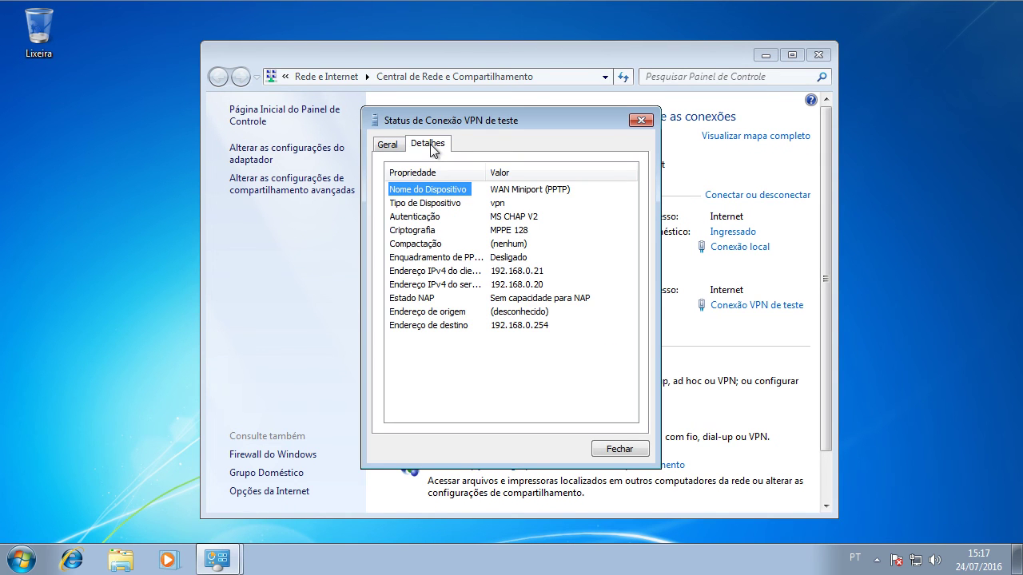
{"action": "left_click", "coordinate": [459, 272]}
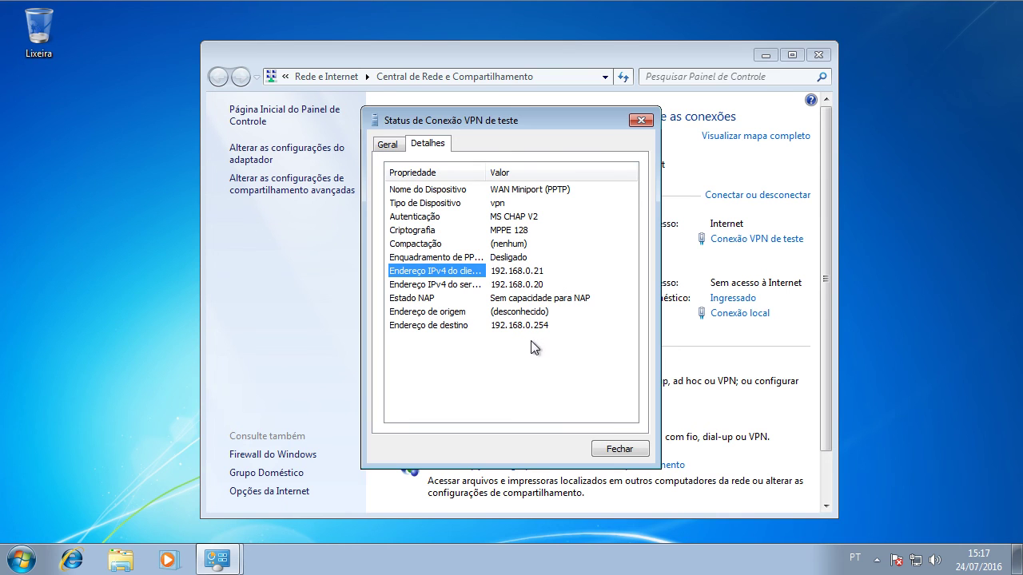
{"action": "left_click", "coordinate": [612, 450]}
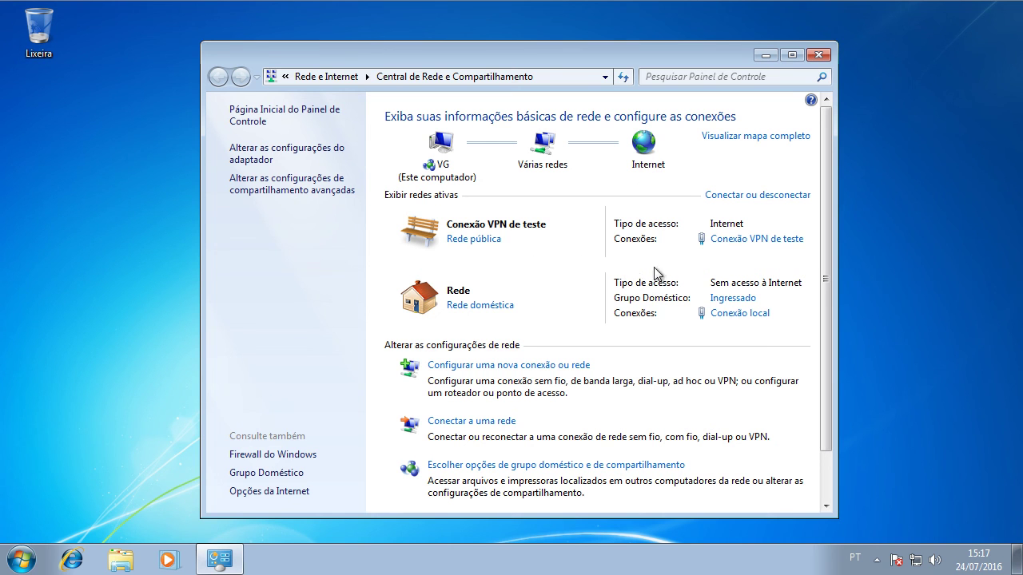
- Set the network location of Conexão VPN de teste to Rede doméstica and close Central de Rede e Compartilhamento
{"action": "left_click", "coordinate": [484, 246]}
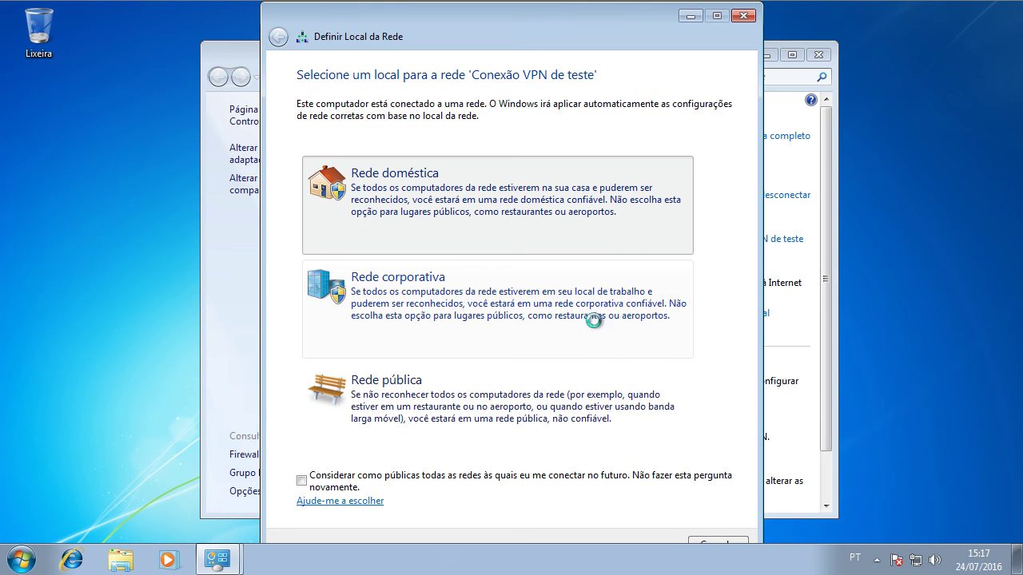
{"action": "left_click", "coordinate": [504, 186]}
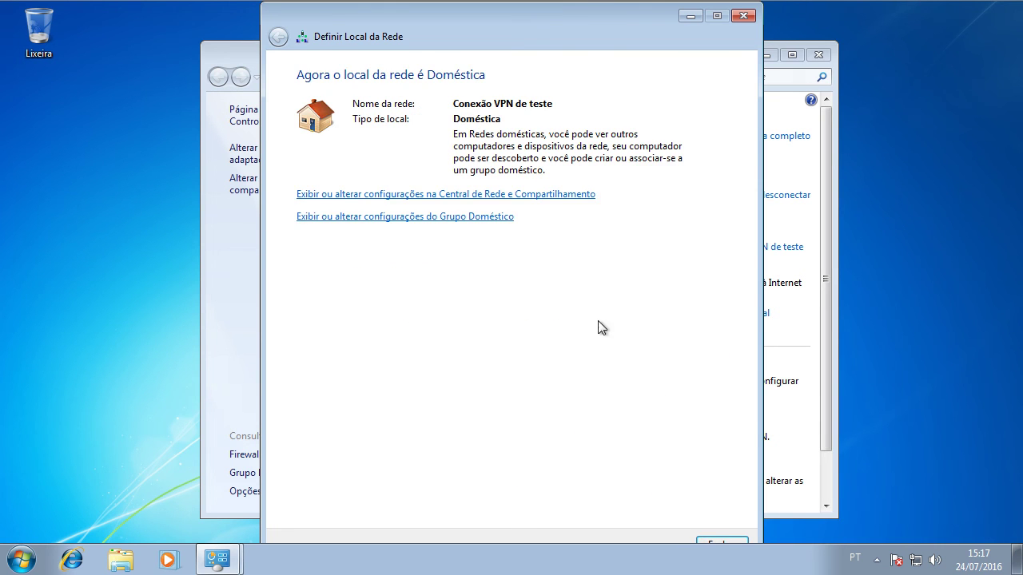
{"action": "left_click", "coordinate": [716, 540]}
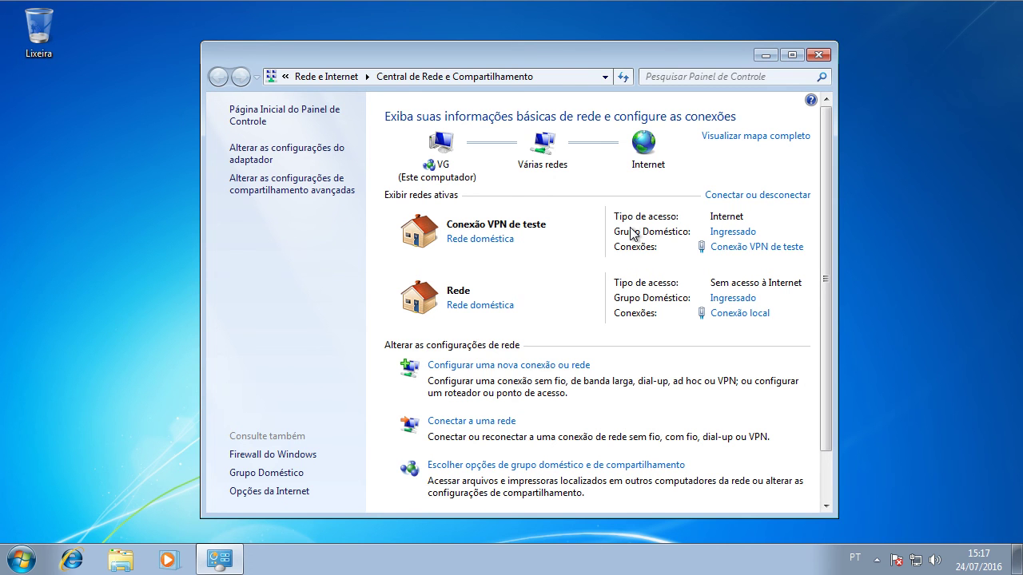
{"action": "left_click", "coordinate": [821, 56]}
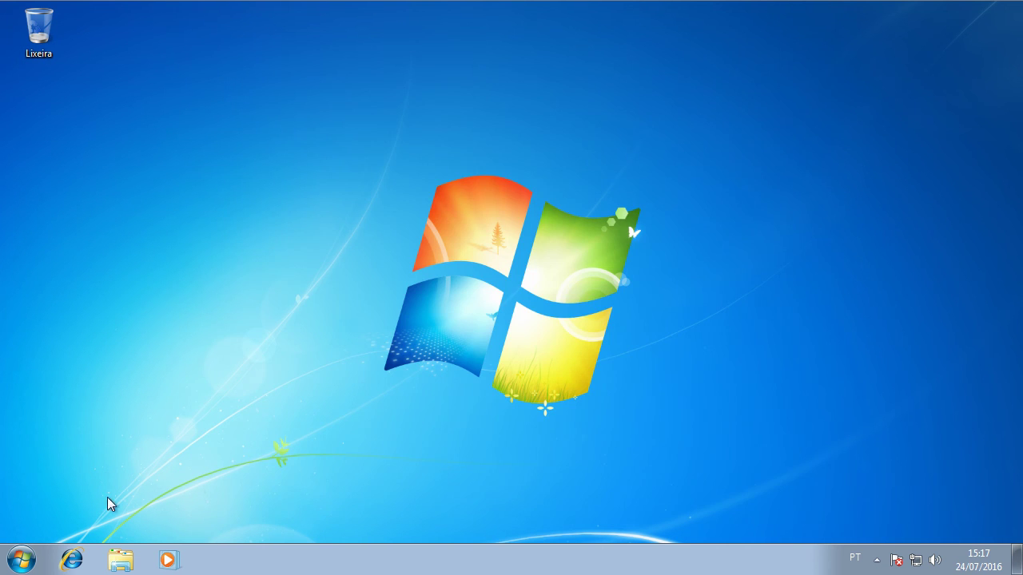
- Open Prompt de Comando and answer the network location request for Conexão VPN de teste with Rede doméstica
{"action": "left_click", "coordinate": [26, 551]}
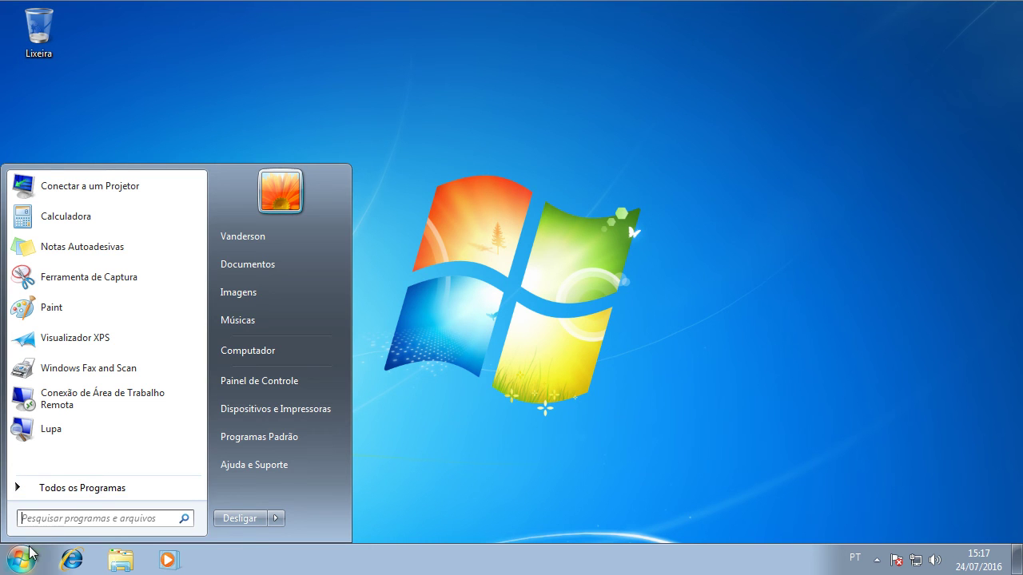
{"action": "left_click", "coordinate": [82, 489]}
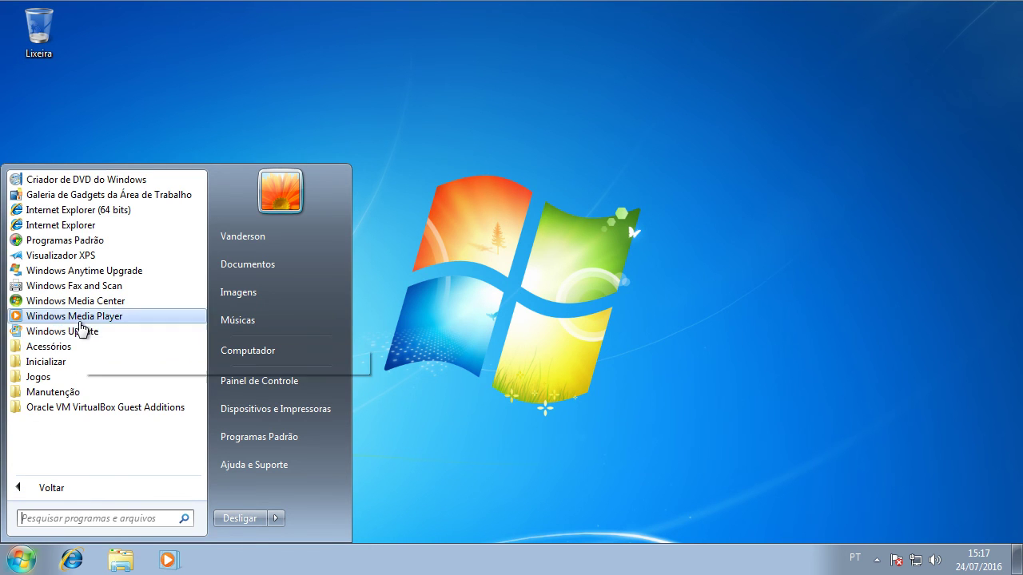
{"action": "left_click", "coordinate": [59, 347]}
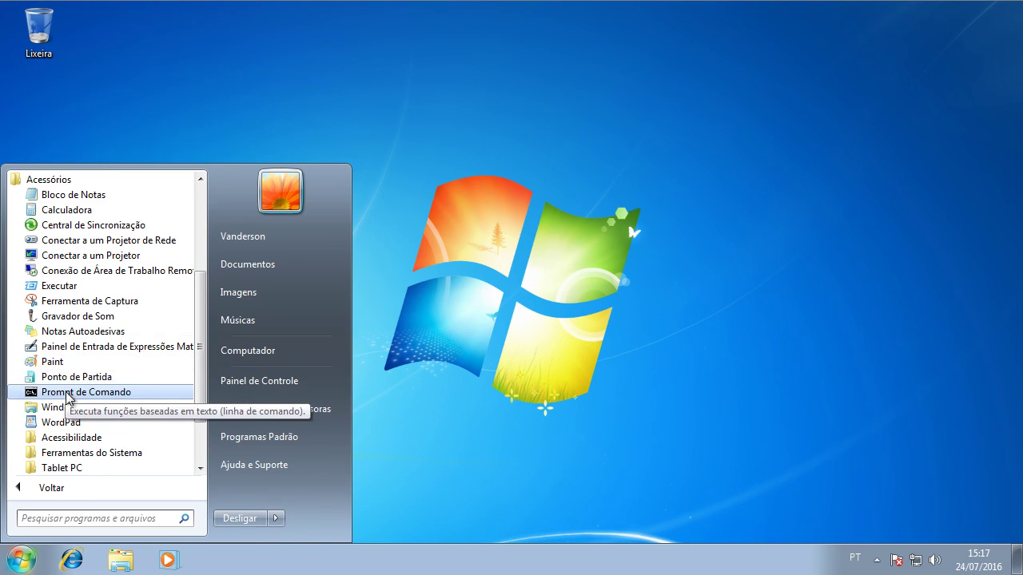
{"action": "left_click", "coordinate": [68, 392]}
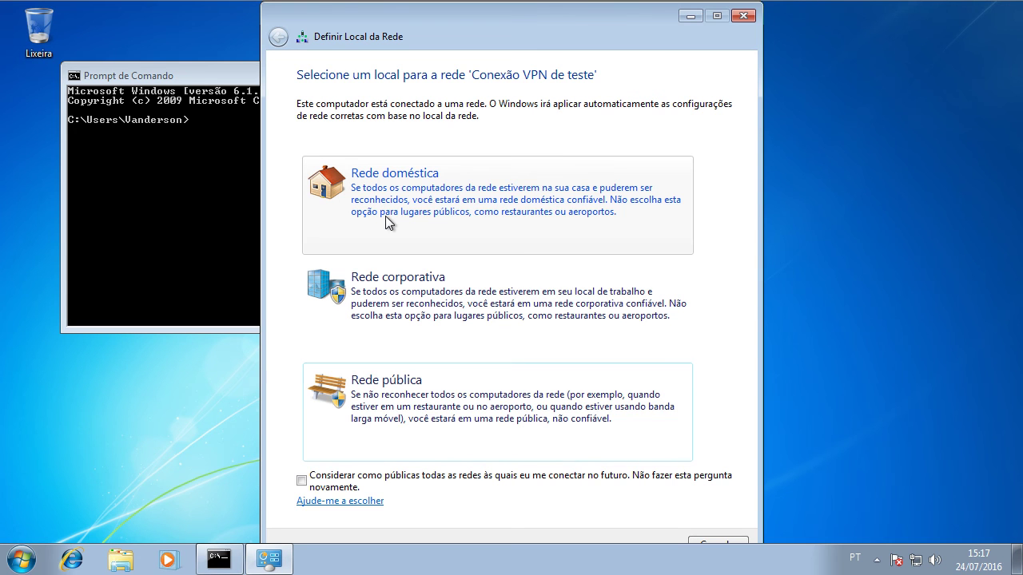
{"action": "left_click", "coordinate": [445, 216]}
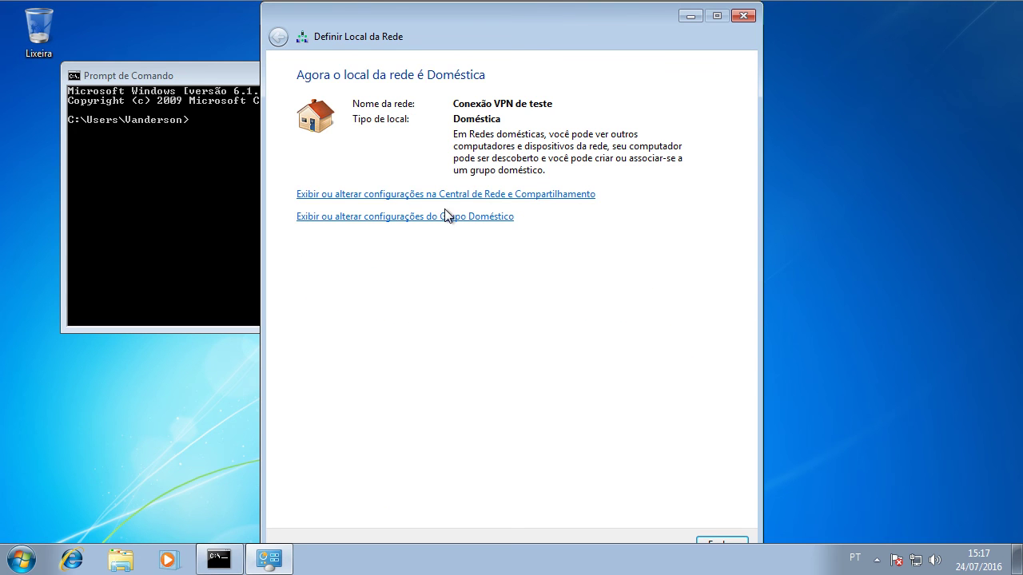
{"action": "left_click", "coordinate": [723, 542]}
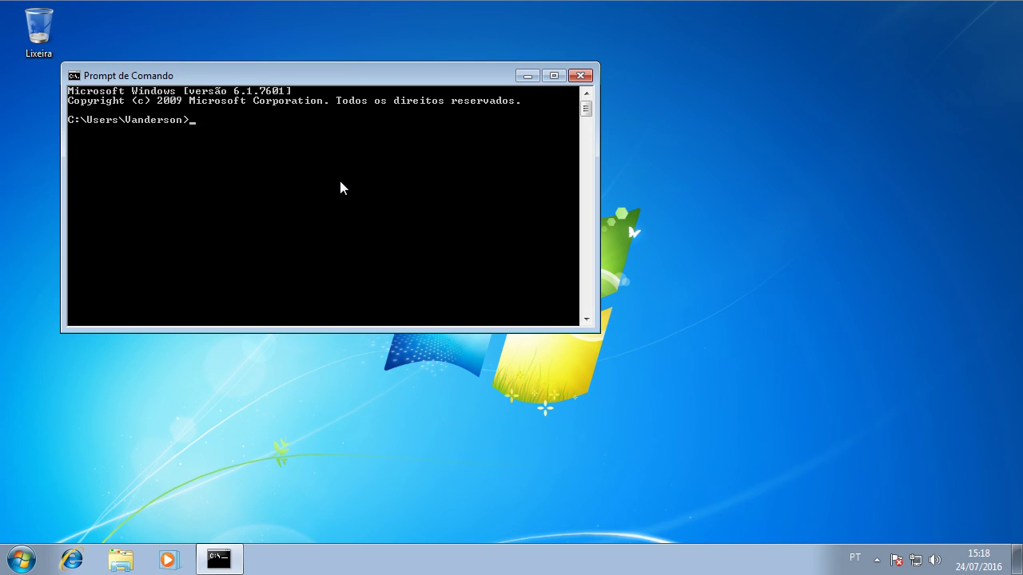
- Trace the route to 8.8.8.8 with tracert
{"action": "type", "text": "tracert 8.8.8.8"}
{"action": "key", "text": "Return"}
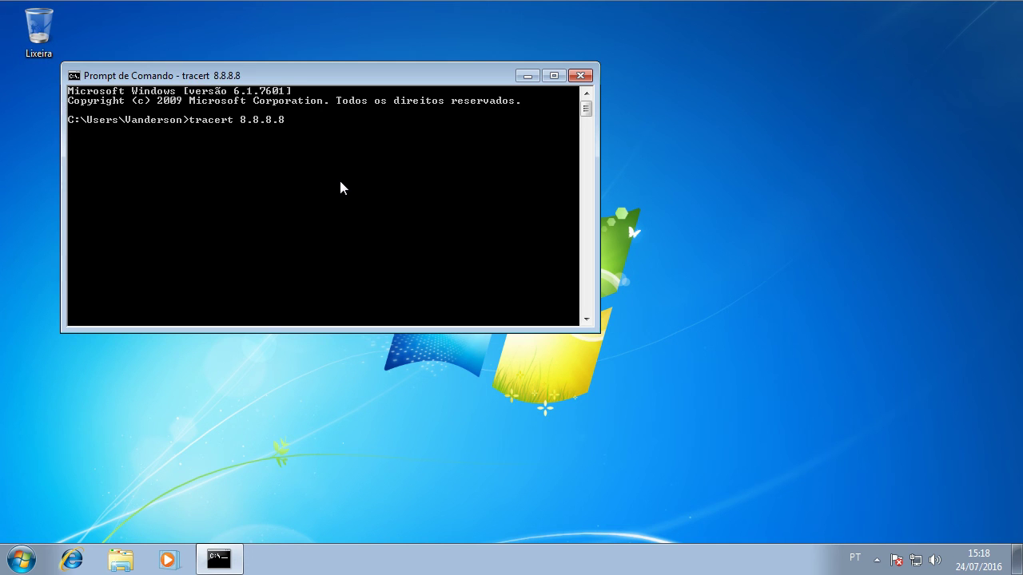